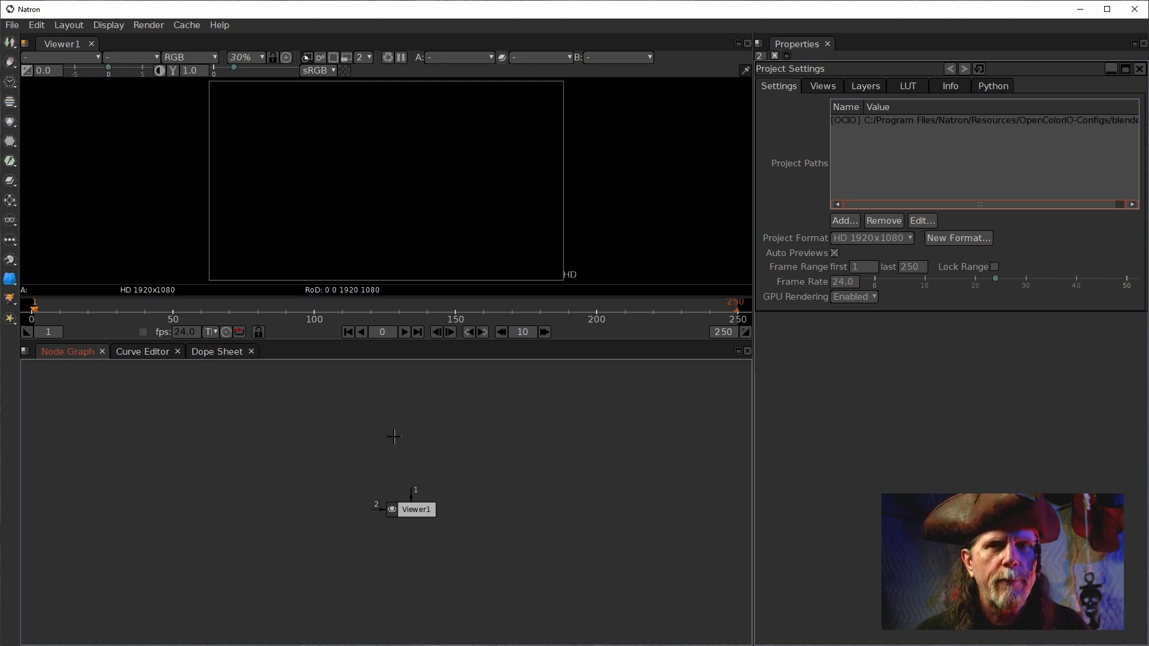
# - Add a CheckerBoard node above Viewer1, connect it to the viewer's input 1 and move the viewer further down
pyautogui.rightClick(367, 423)
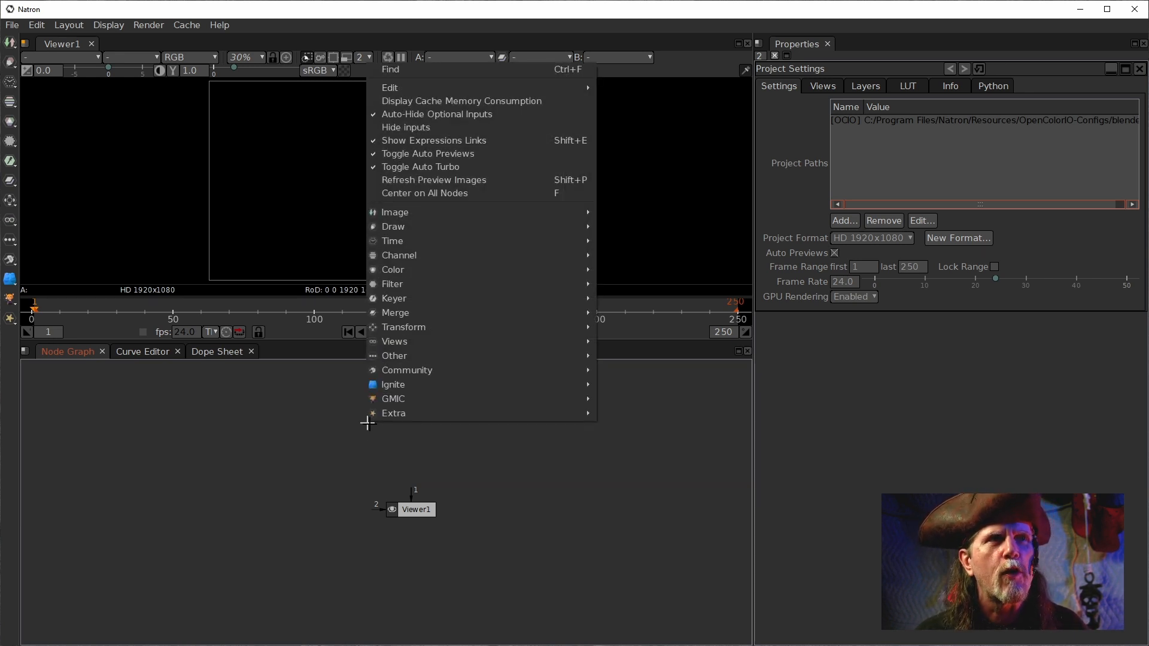
pyautogui.moveTo(376, 208)
pyautogui.moveTo(433, 214)
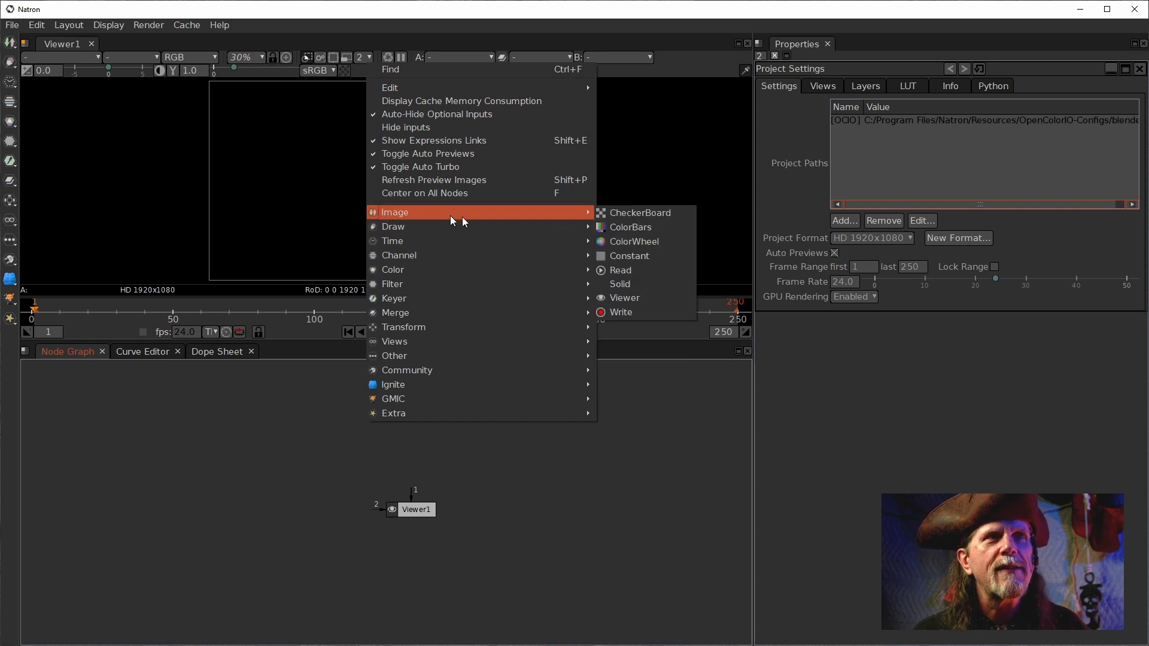
pyautogui.click(625, 223)
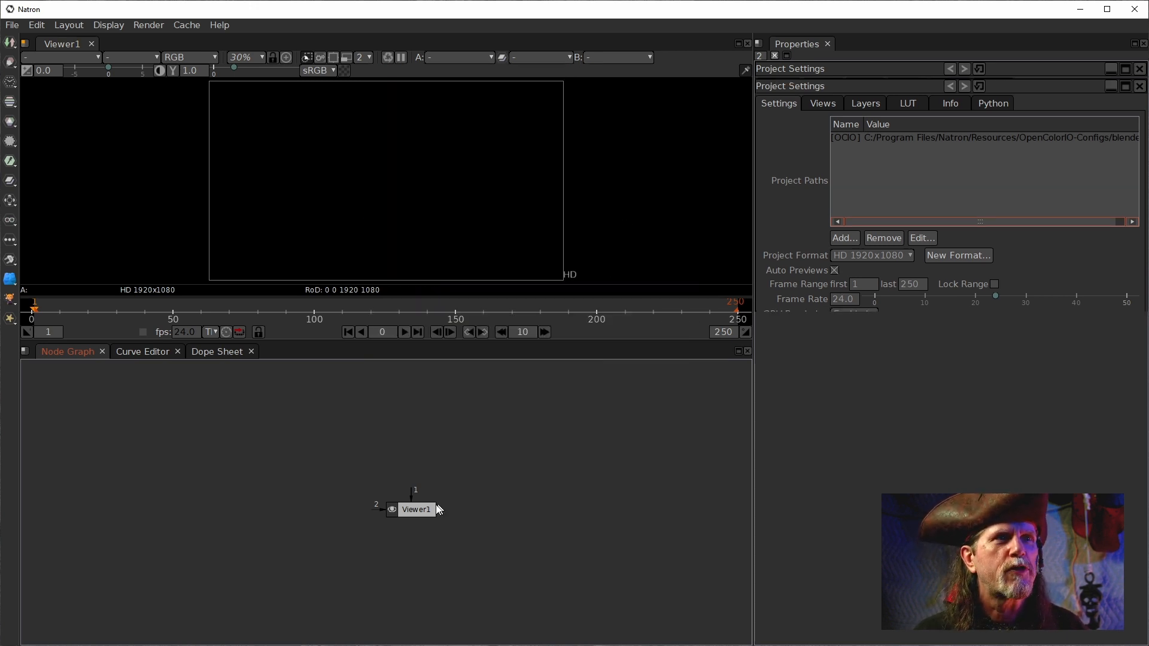
pyautogui.moveTo(419, 508); pyautogui.dragTo(423, 437)
pyautogui.press('1')
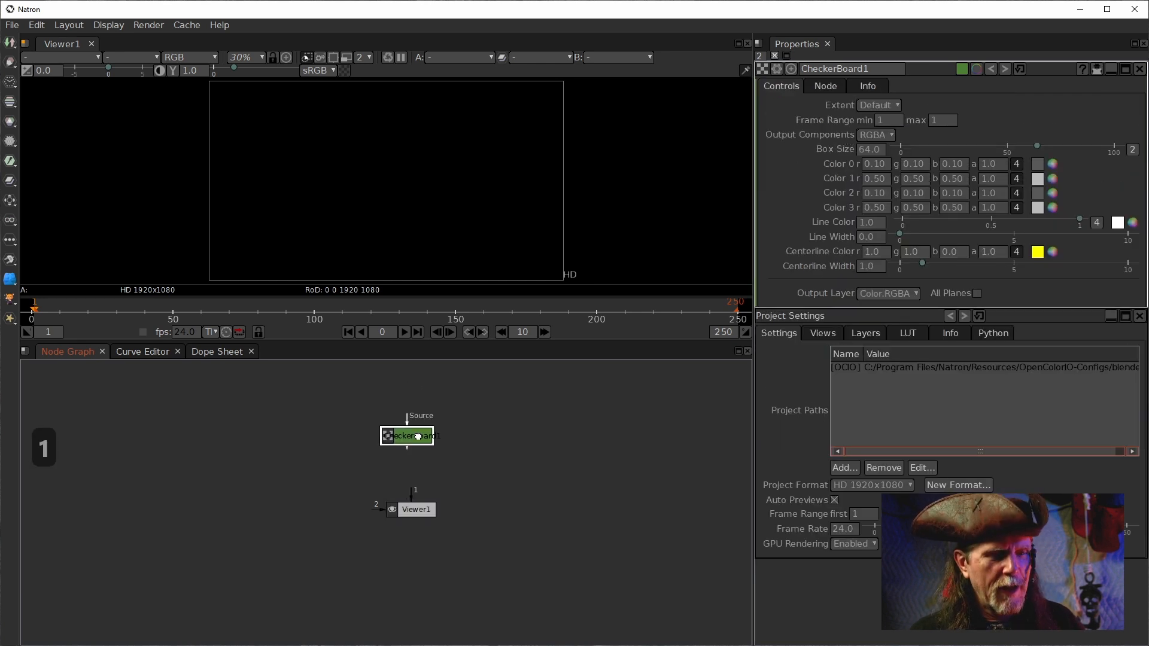
pyautogui.moveTo(413, 510); pyautogui.dragTo(412, 532)
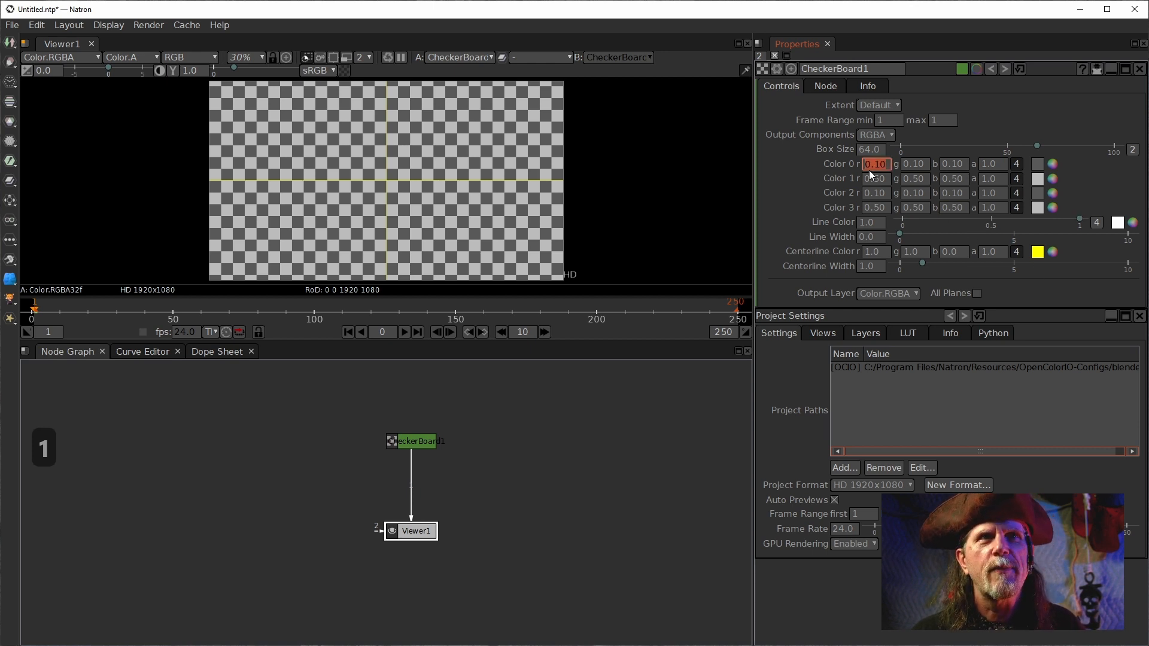
# - Insert a Blur node between the CheckerBoard node and the viewer and raise its size to 96
pyautogui.click(406, 443)
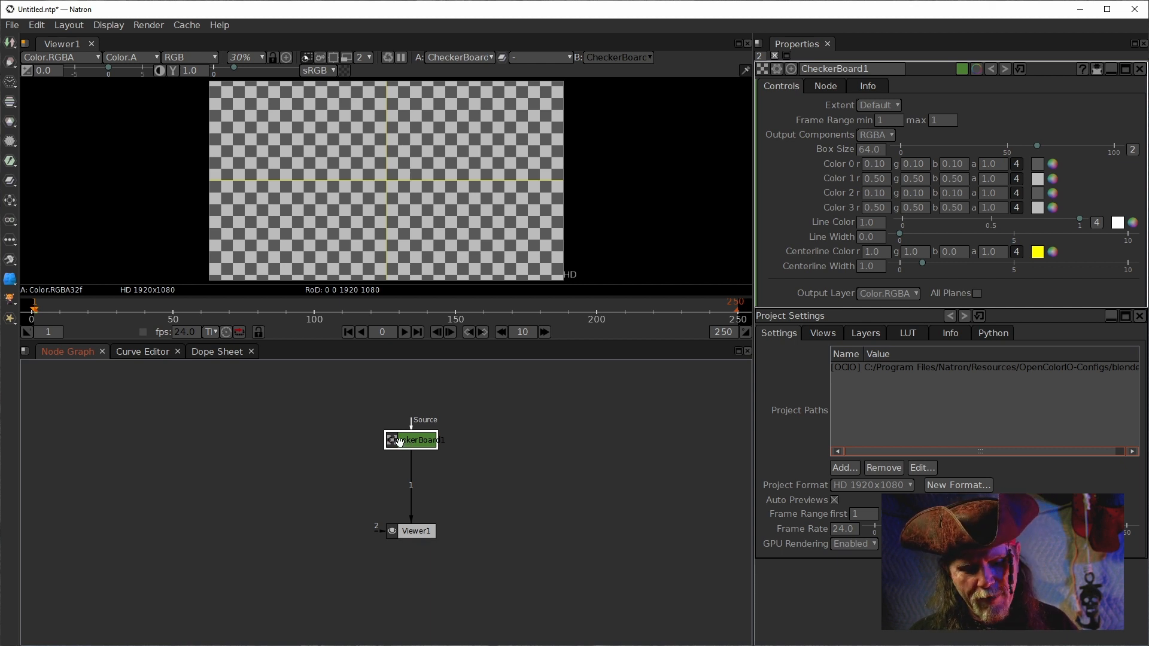
pyautogui.press('b')
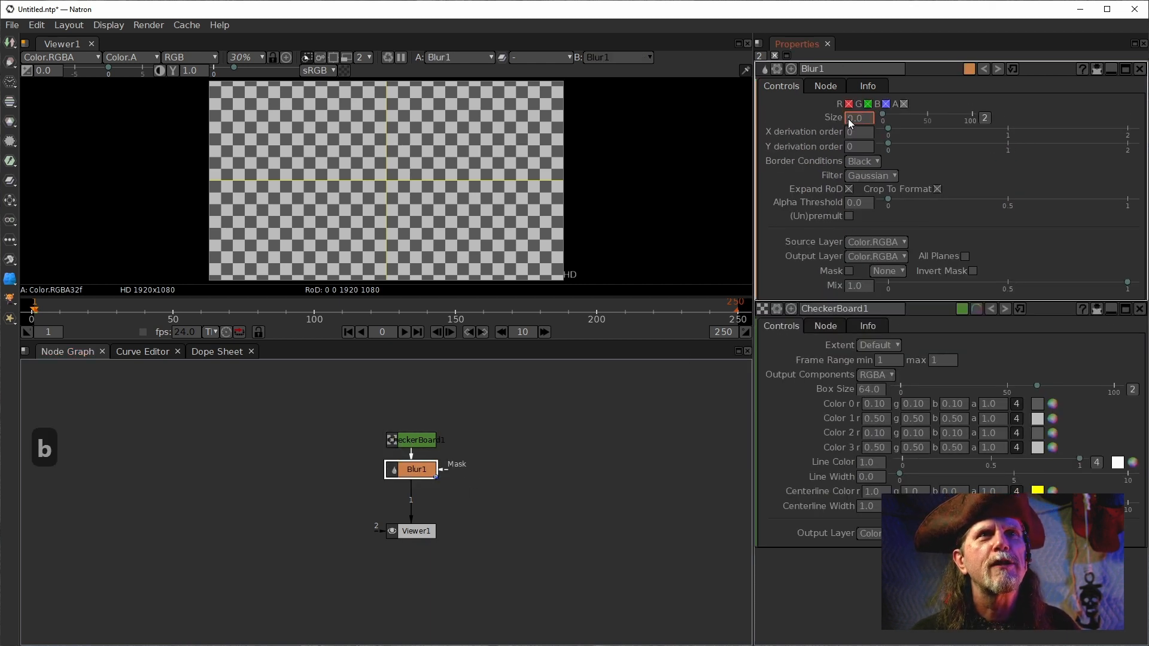
pyautogui.write('28')
pyautogui.press('Return')
pyautogui.scroll(8, 845, 121)
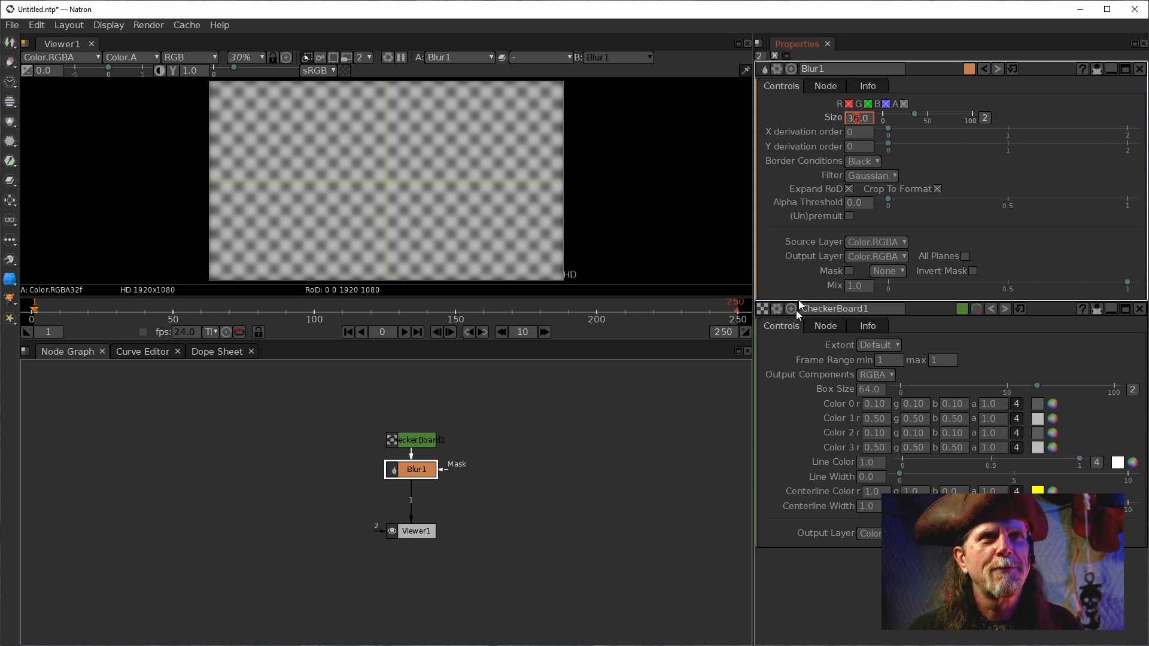
pyautogui.scroll(6, 845, 118)
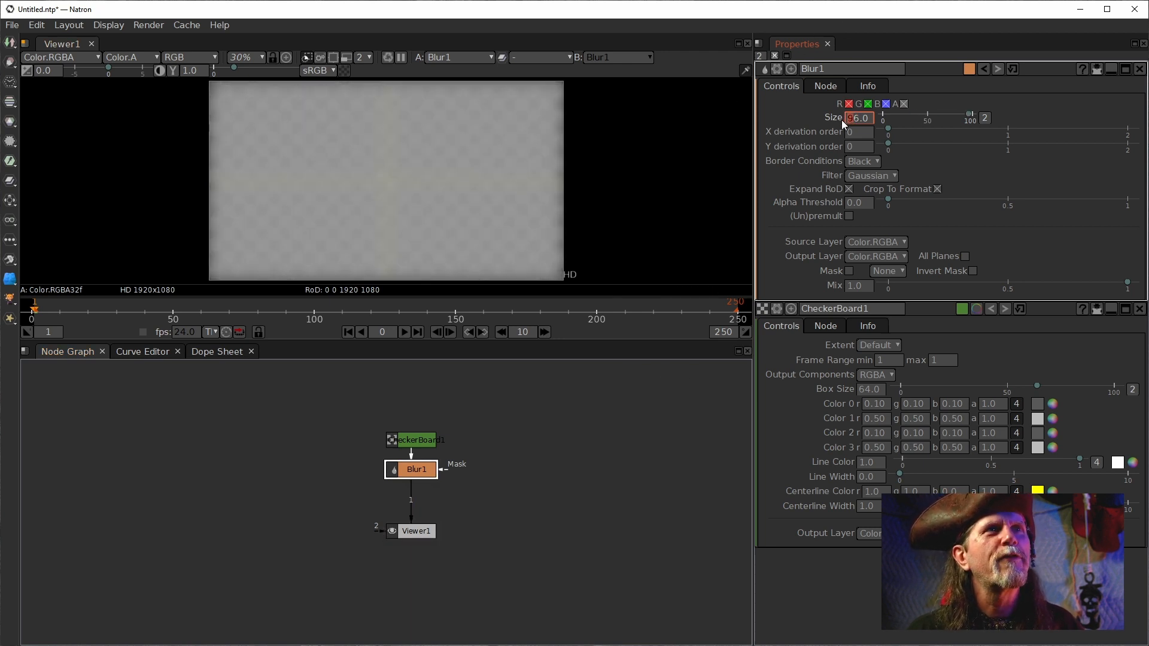
# - Group the CheckerBoard1 and Blur1 nodes into a single node and close the group's internal graph
pyautogui.moveTo(405, 531); pyautogui.dragTo(404, 565)
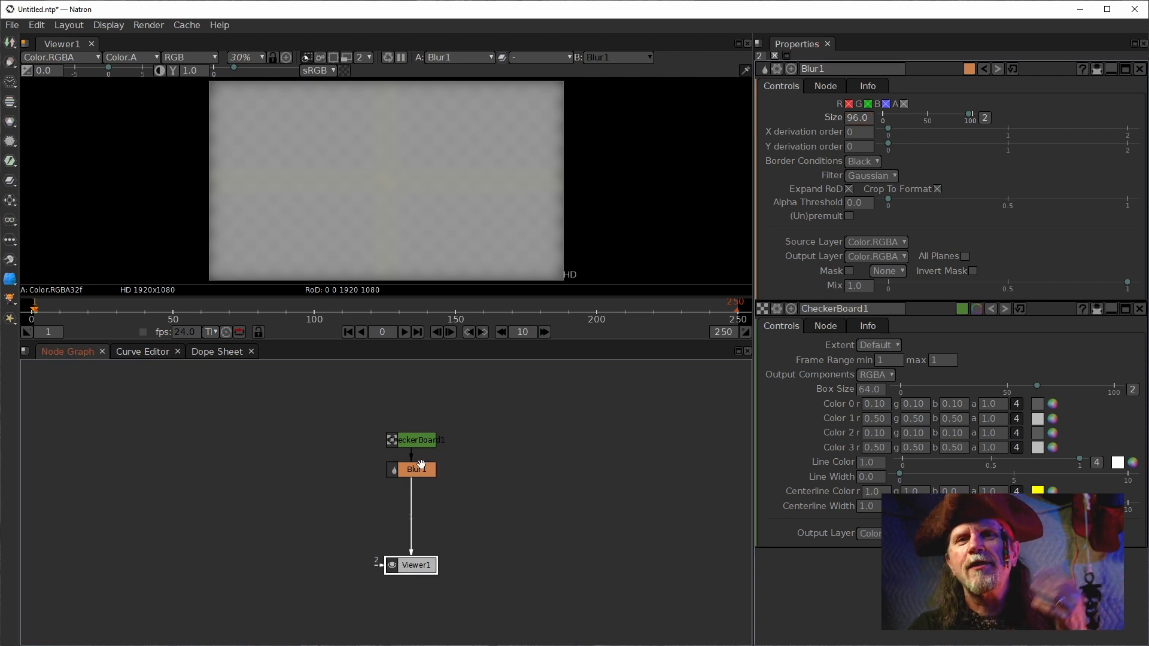
pyautogui.click(410, 473)
pyautogui.moveTo(335, 393); pyautogui.dragTo(522, 483)
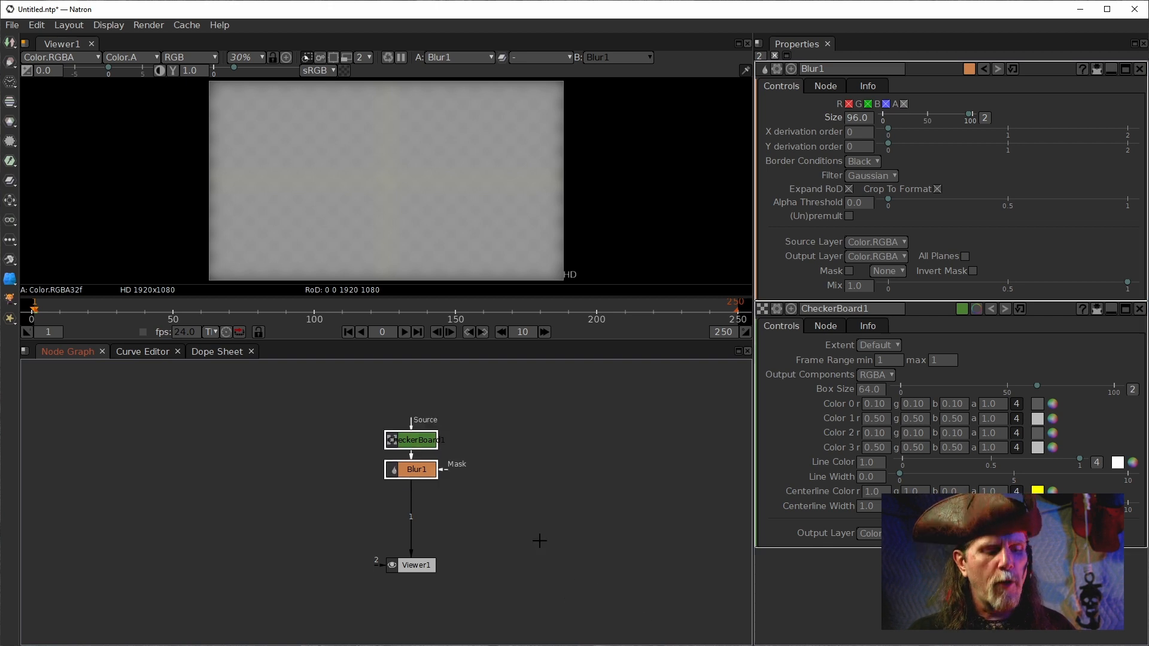
pyautogui.hotkey('ctrl', 'g')
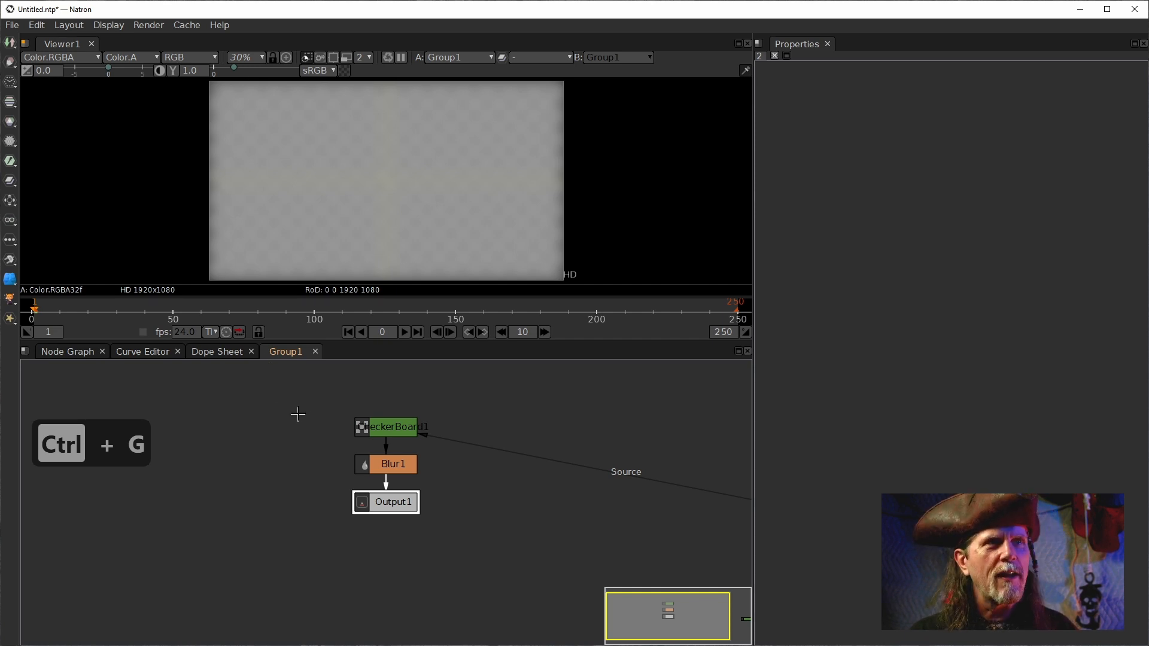
pyautogui.click(315, 352)
pyautogui.click(453, 497)
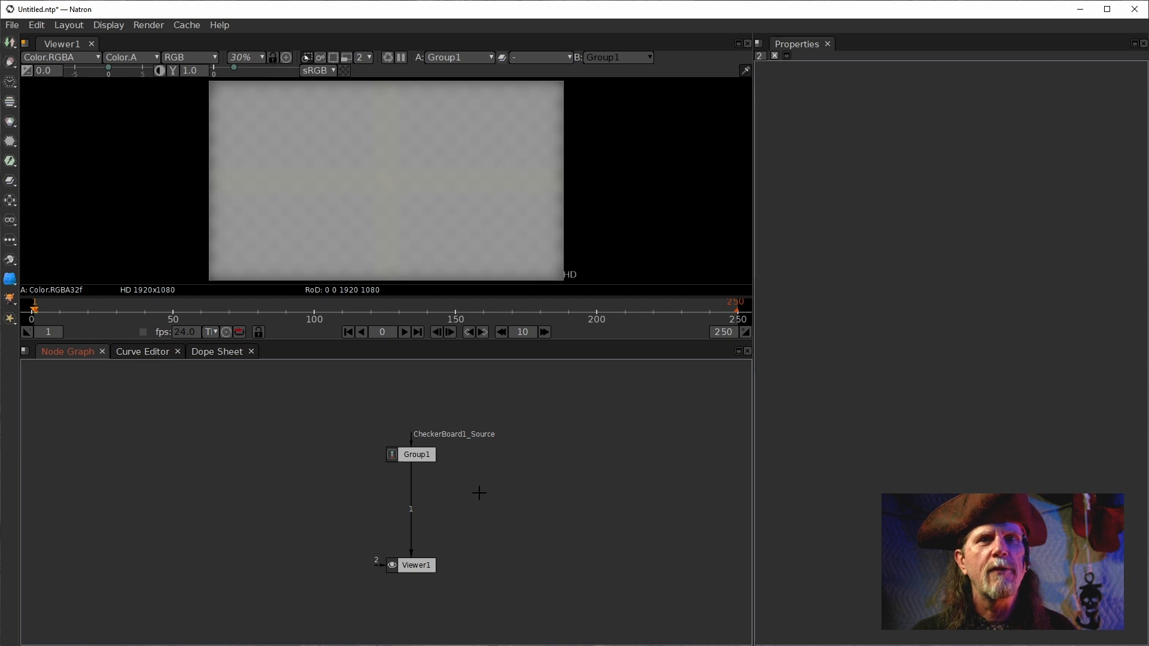
# - Open the settings of the Group1 node and examine its node icon up close
pyautogui.click(413, 455)
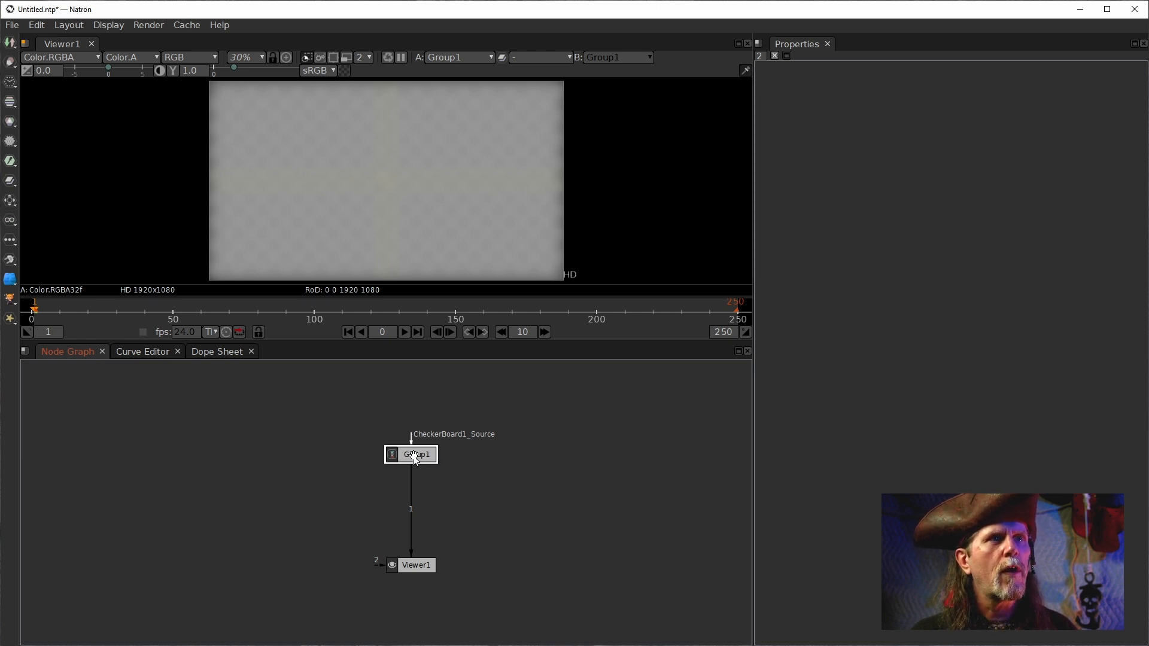
pyautogui.doubleClick(414, 457)
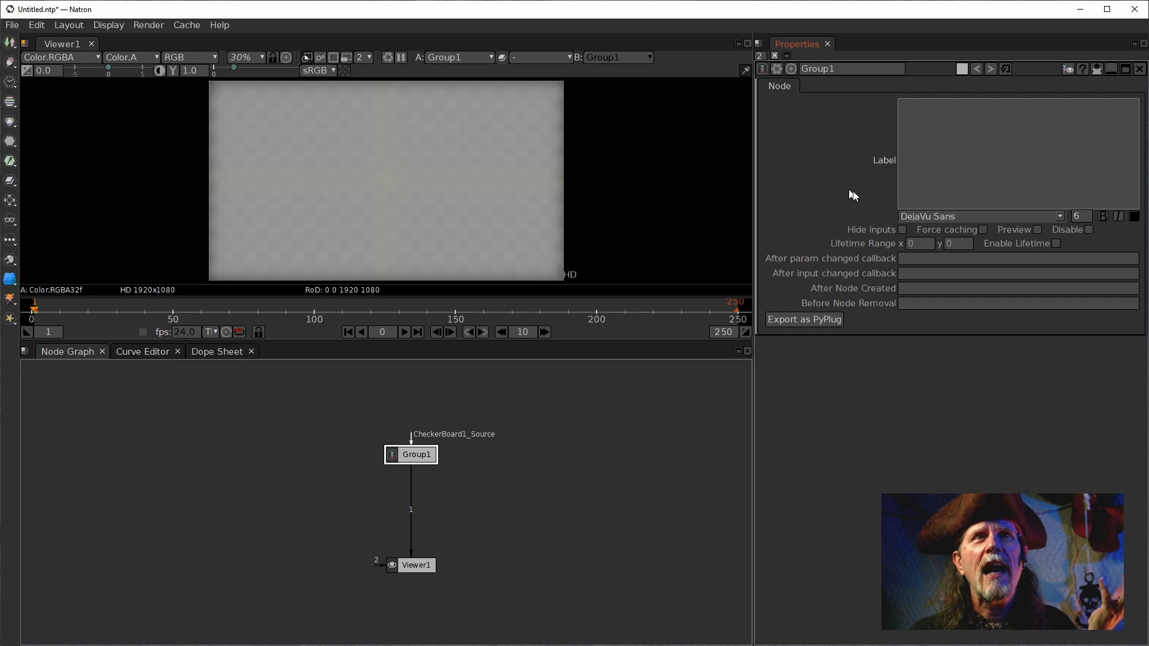
pyautogui.click(983, 186)
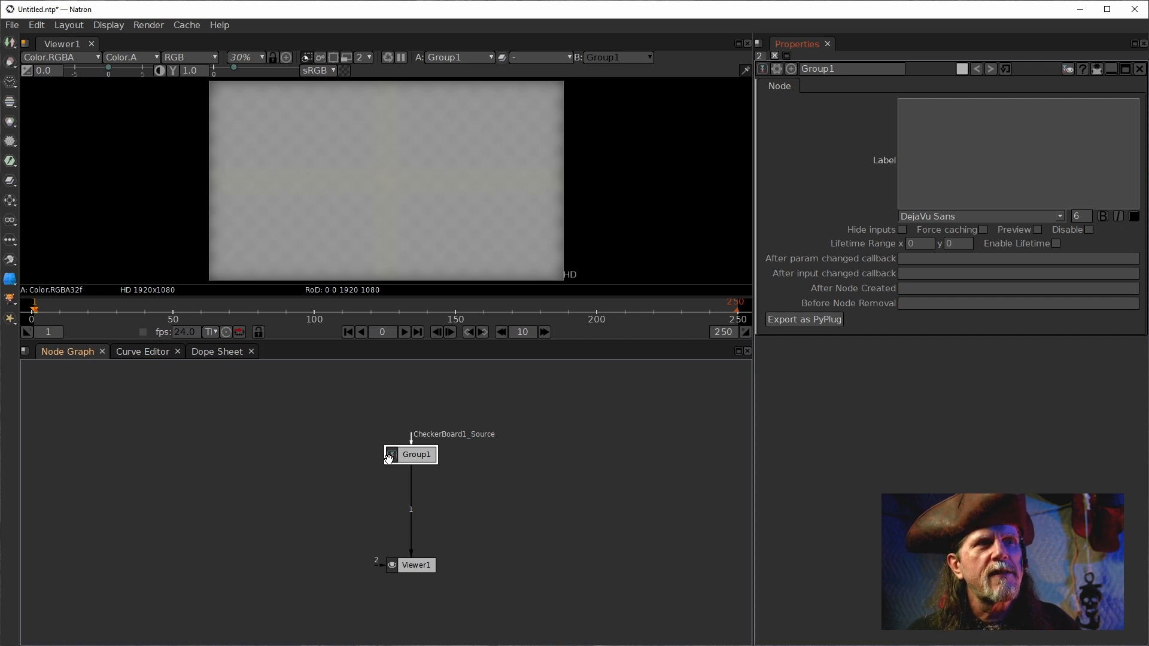
pyautogui.scroll(8, 392, 461)
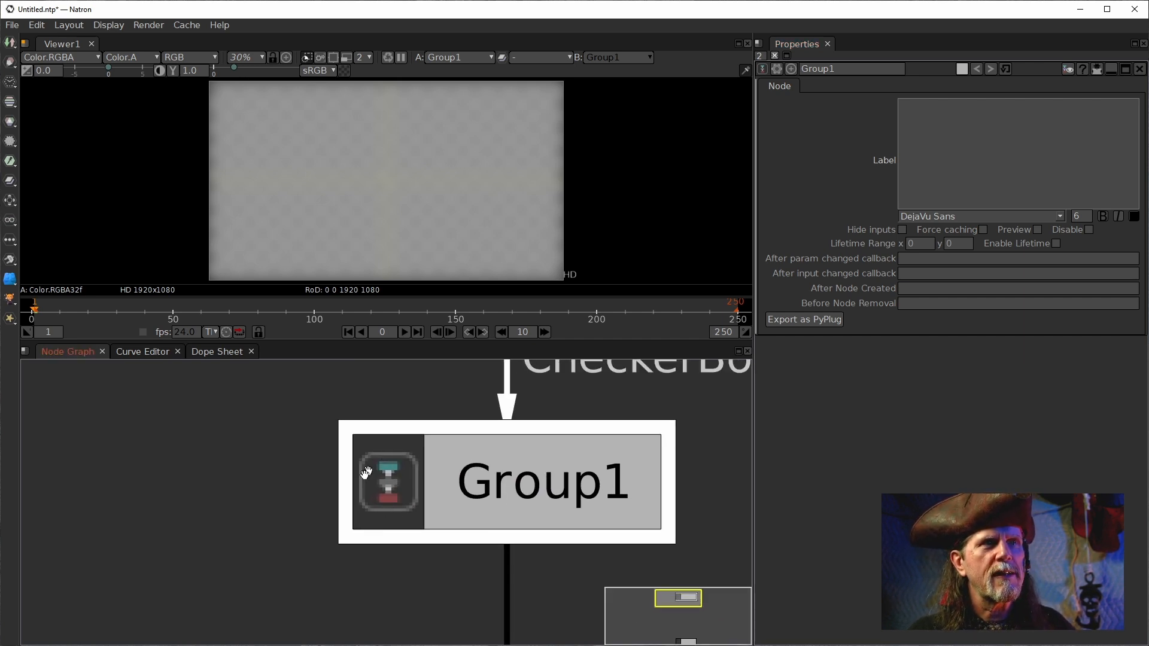
# - Open Group1's internal graph, place the CheckerBoard1_Source input above CheckerBoard1 and move Output1 further below Blur1
pyautogui.click(1066, 68)
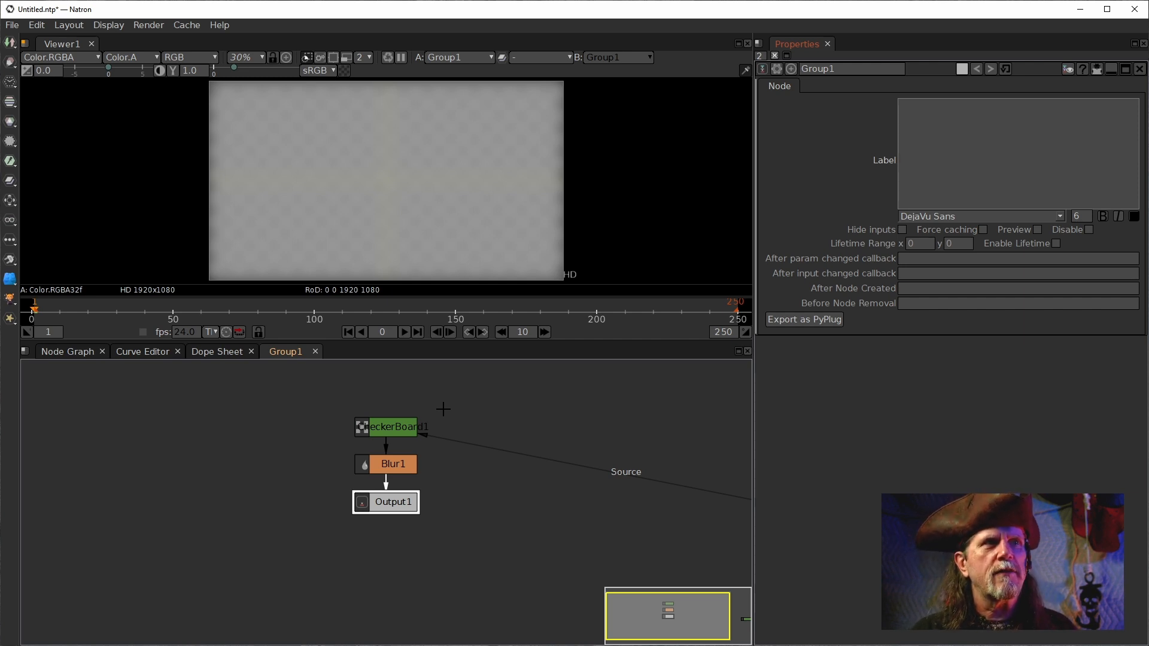
pyautogui.click(76, 353)
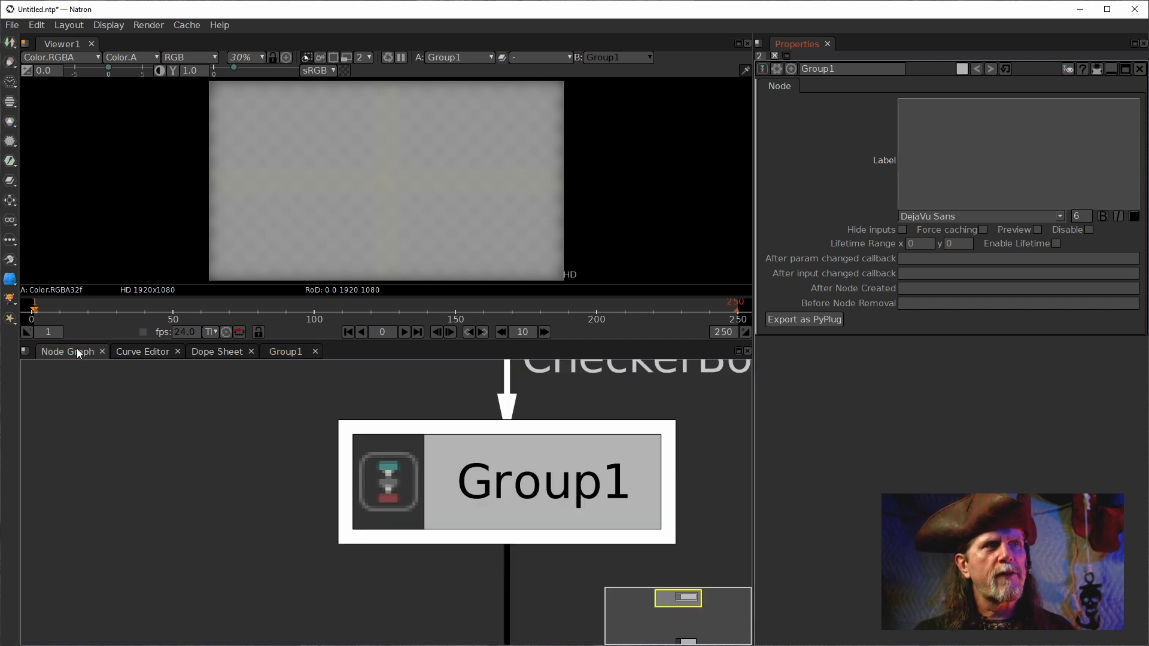
pyautogui.scroll(-8, 338, 411)
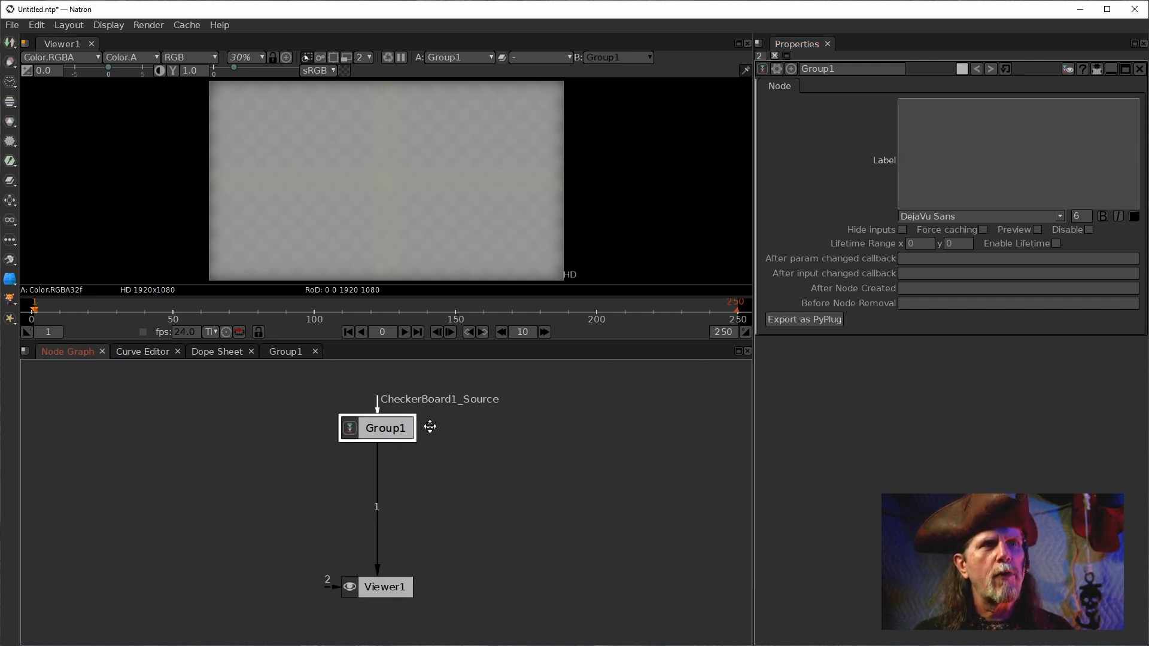
pyautogui.click(279, 350)
pyautogui.moveTo(558, 457); pyautogui.dragTo(383, 472)
pyautogui.moveTo(652, 536); pyautogui.dragTo(210, 405)
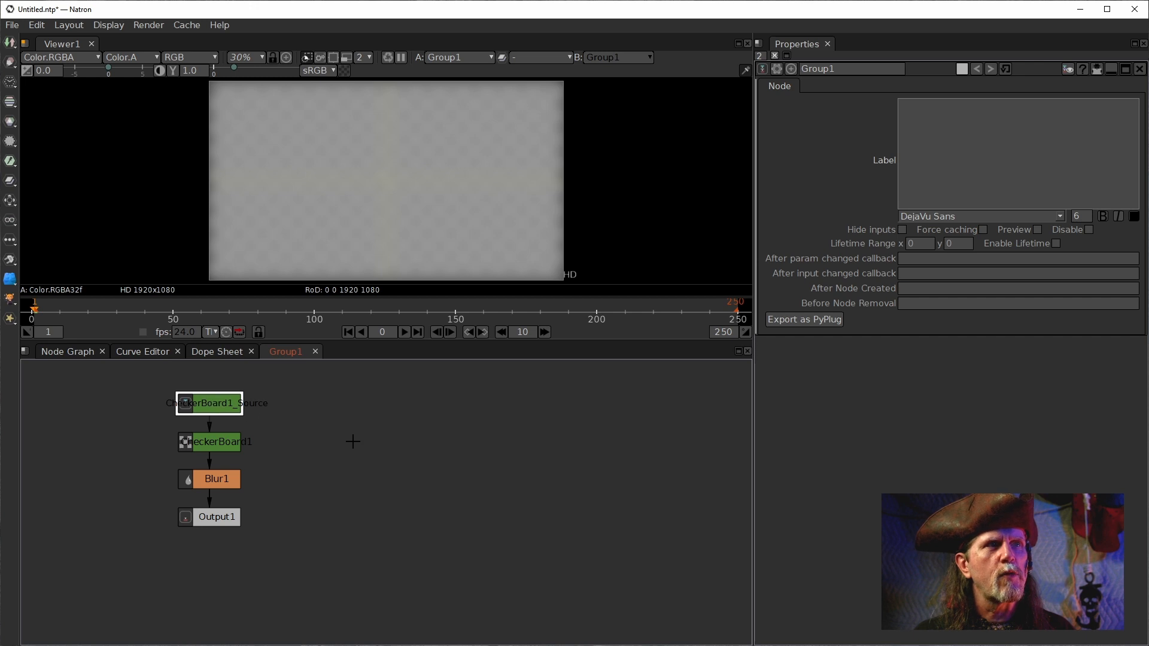
pyautogui.moveTo(350, 439); pyautogui.dragTo(420, 480)
pyautogui.moveTo(283, 444); pyautogui.dragTo(281, 423)
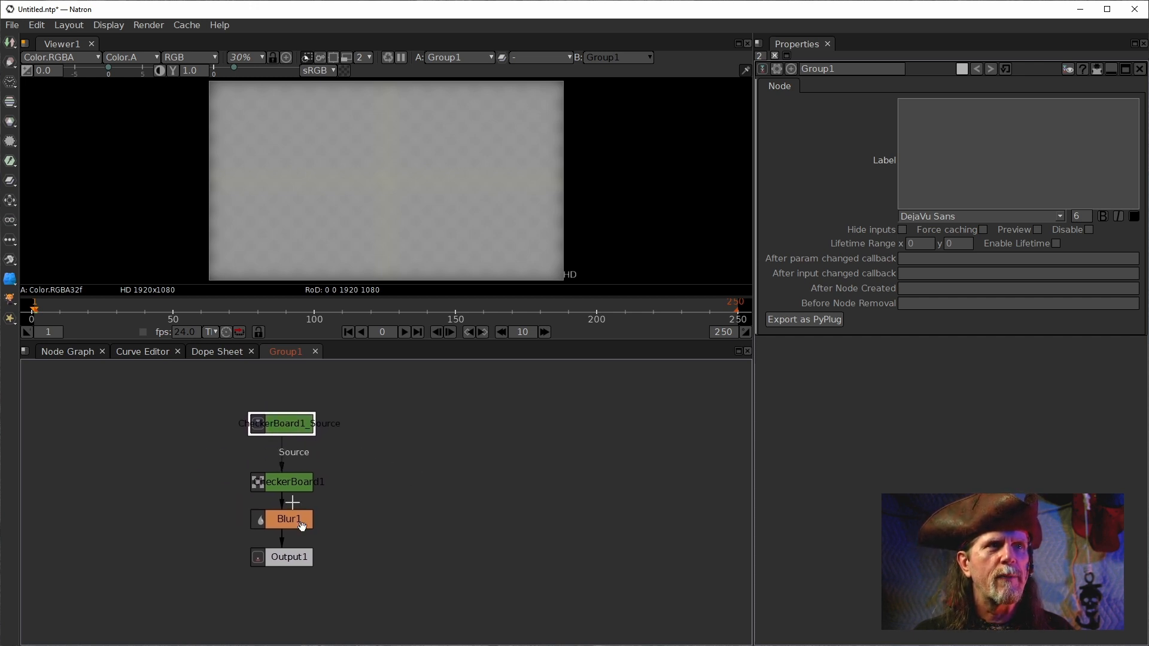
pyautogui.moveTo(280, 560); pyautogui.dragTo(270, 592)
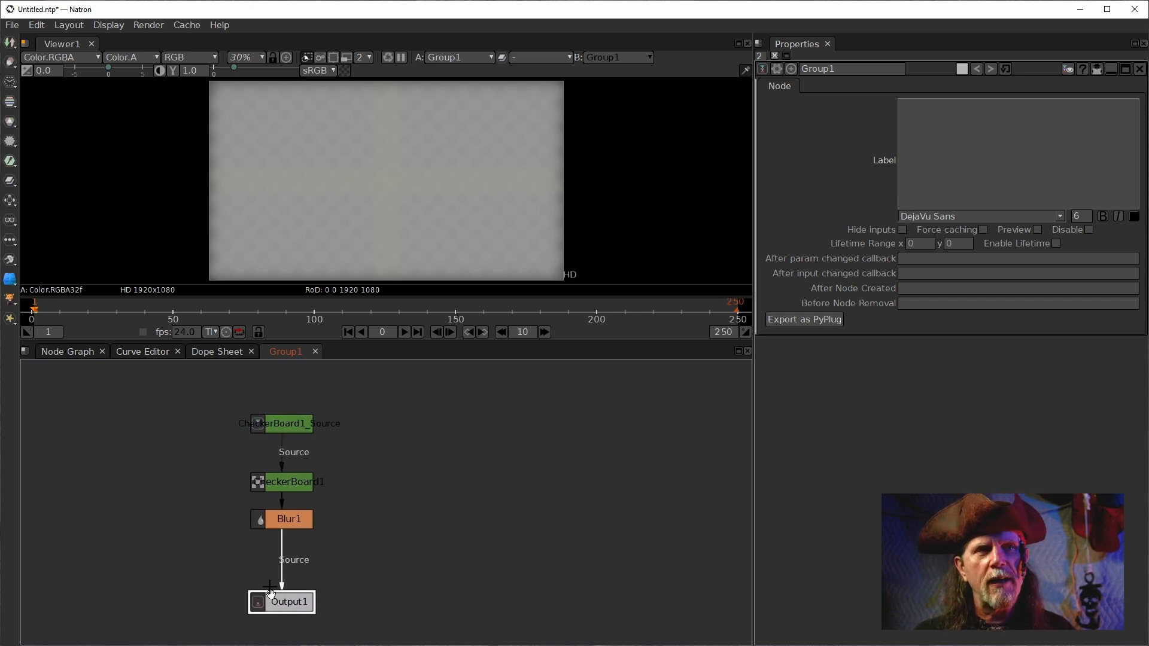
pyautogui.click(296, 512)
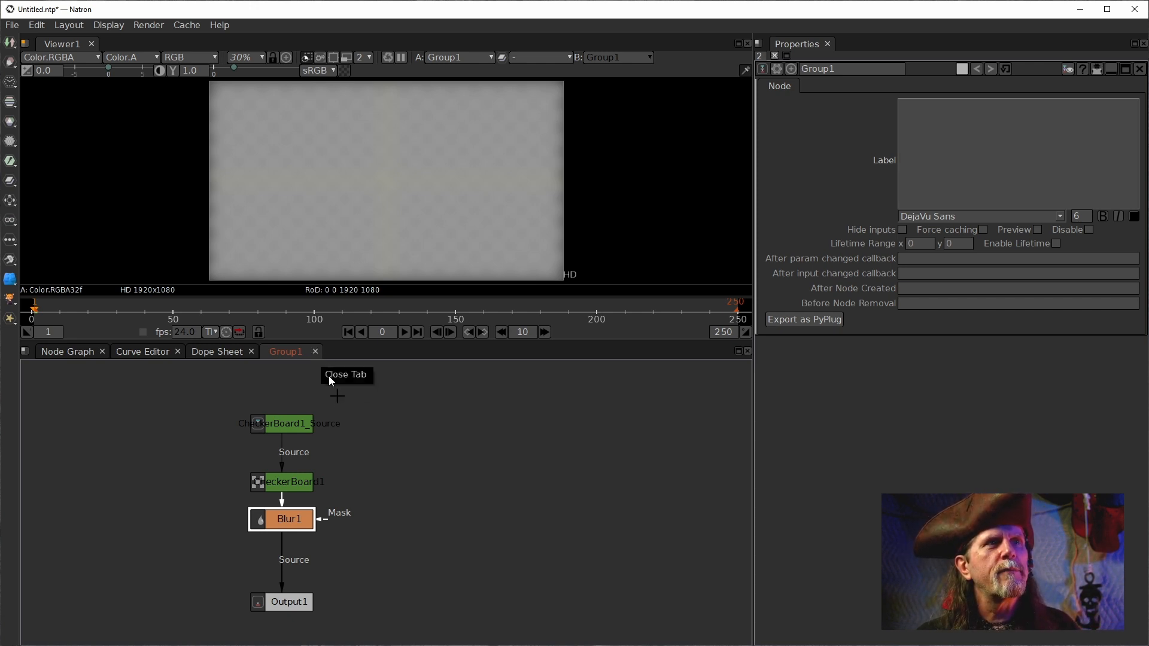
# - Expand Group1 in the main node graph back into its individual nodes
pyautogui.click(68, 352)
pyautogui.click(377, 441)
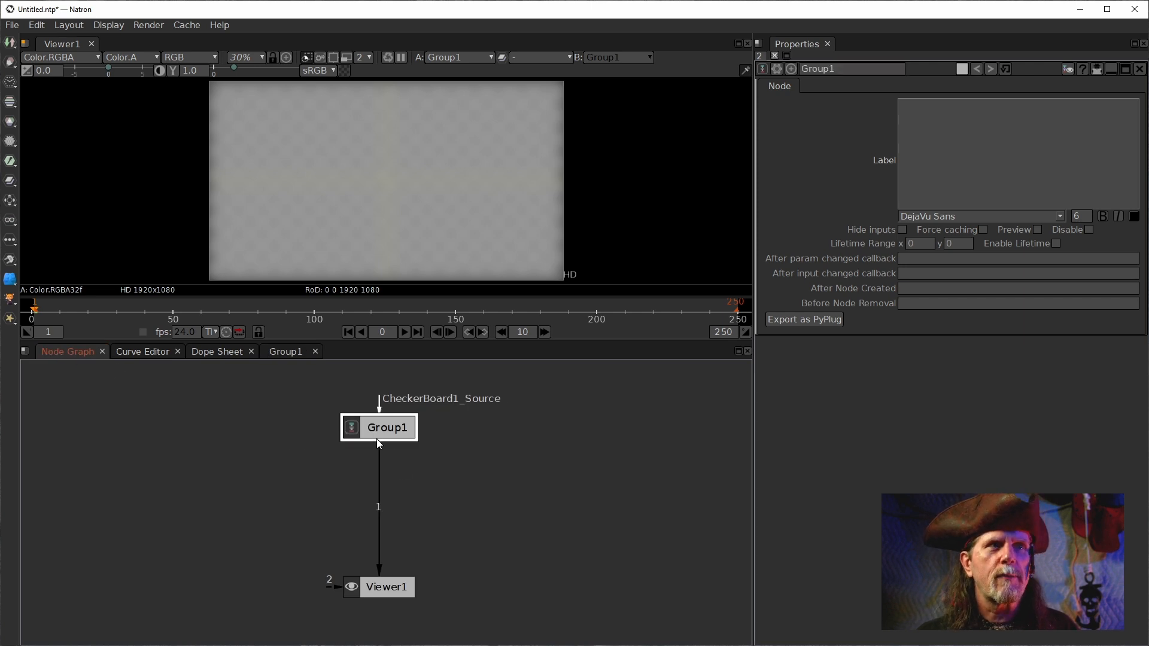
pyautogui.rightClick(385, 427)
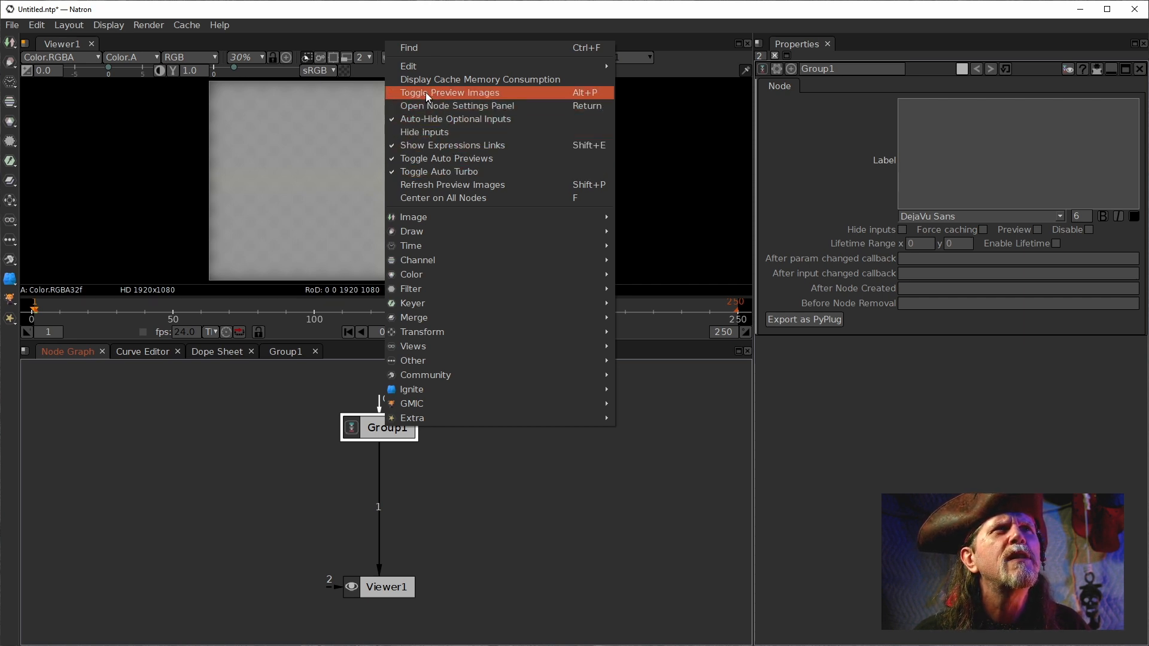
pyautogui.moveTo(429, 66)
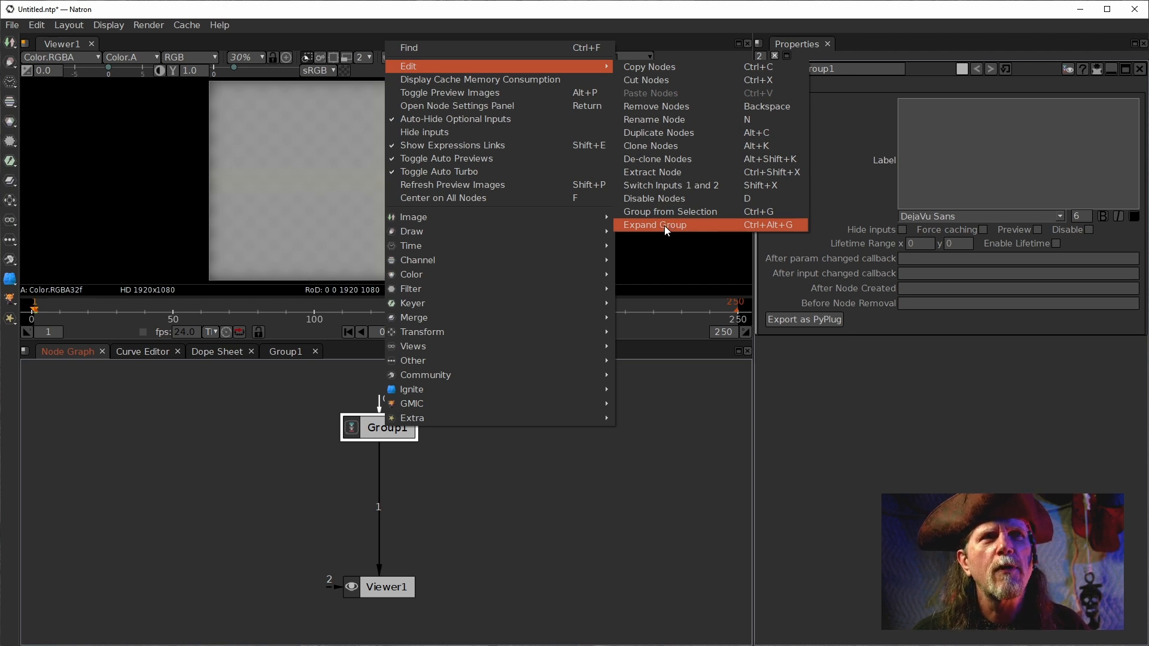
pyautogui.click(716, 227)
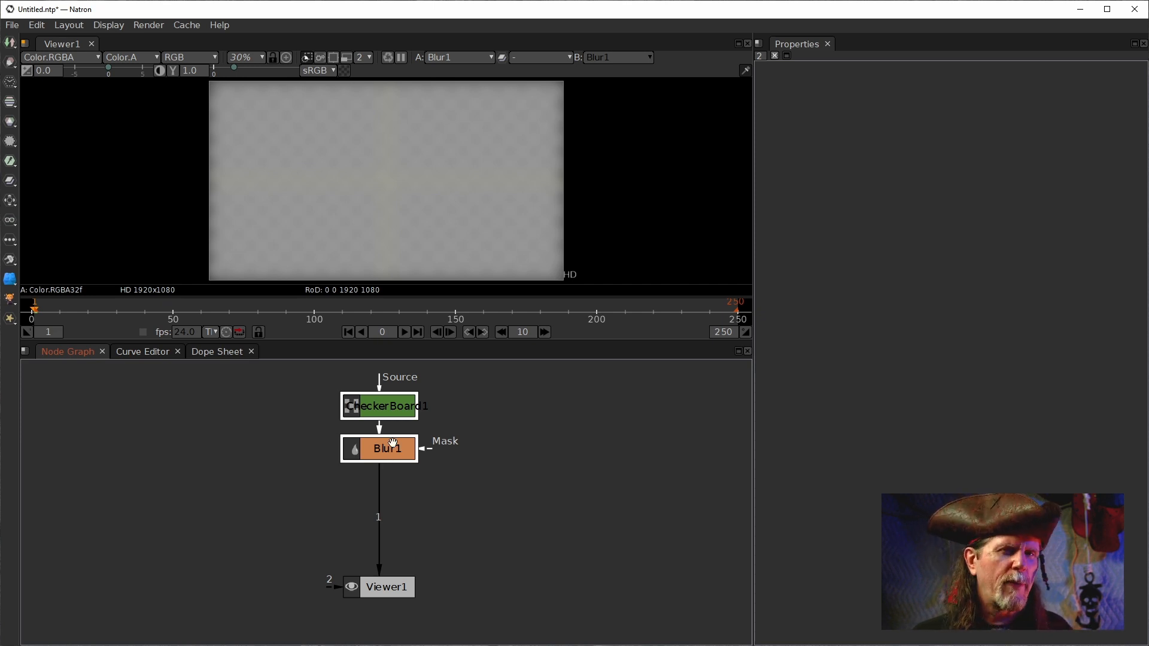
# - Delete the Blur1 and CheckerBoard1 nodes, leaving only the viewer in the node graph
pyautogui.click(474, 458)
pyautogui.click(389, 452)
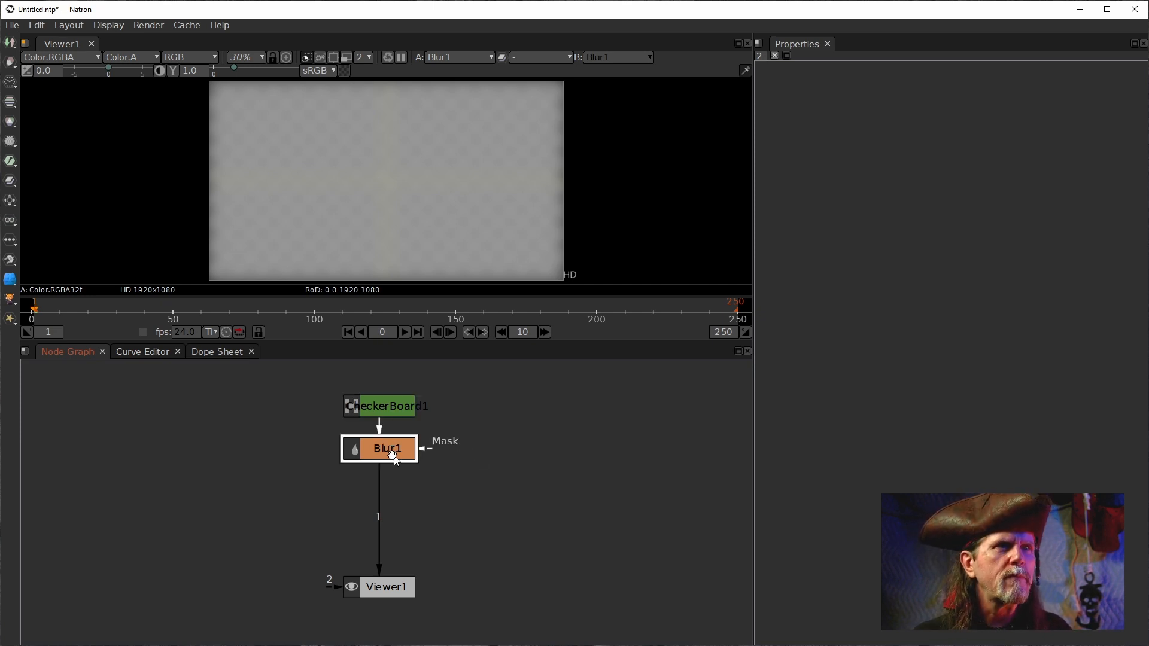
pyautogui.press('Delete')
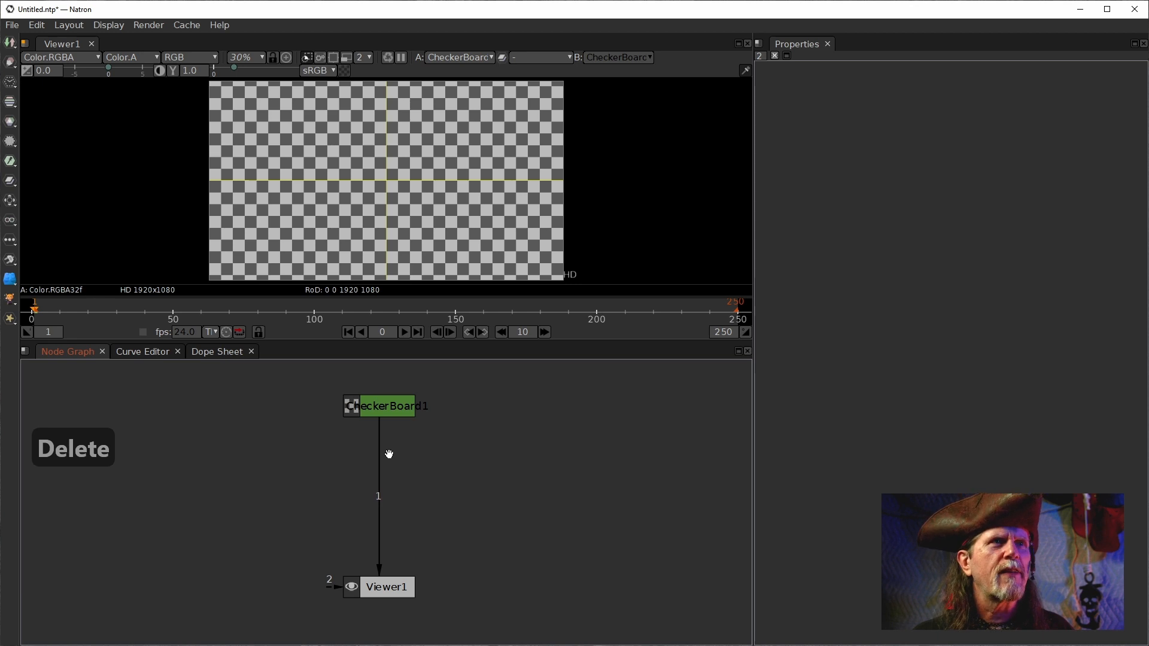
pyautogui.click(393, 409)
pyautogui.click(503, 463)
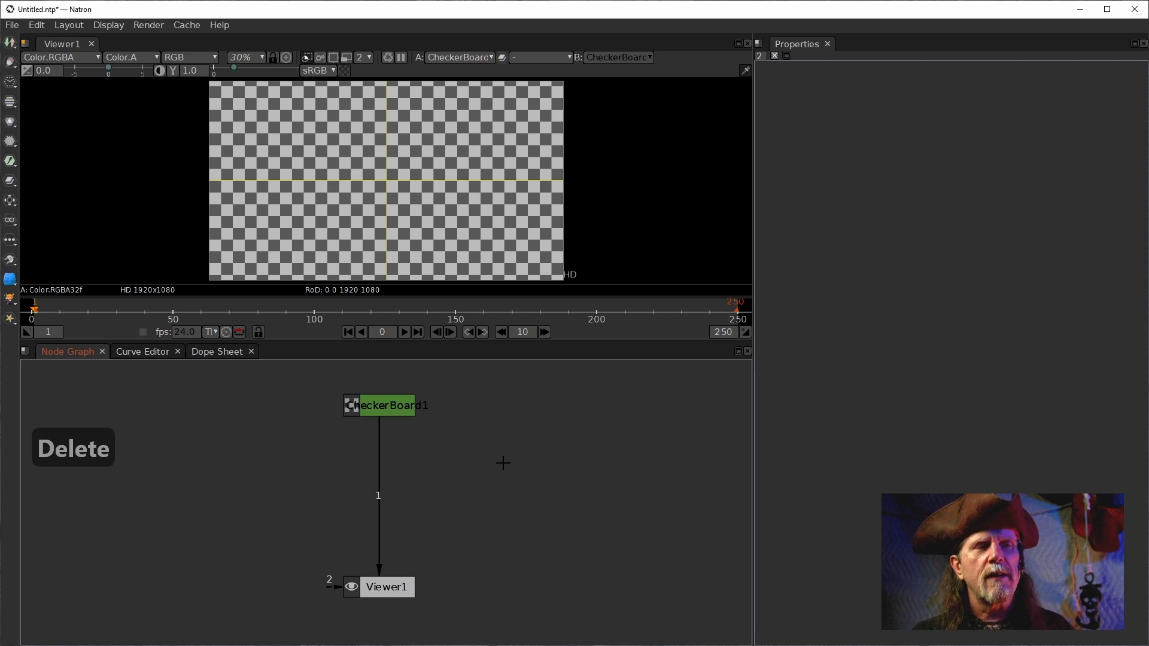
pyautogui.click(395, 415)
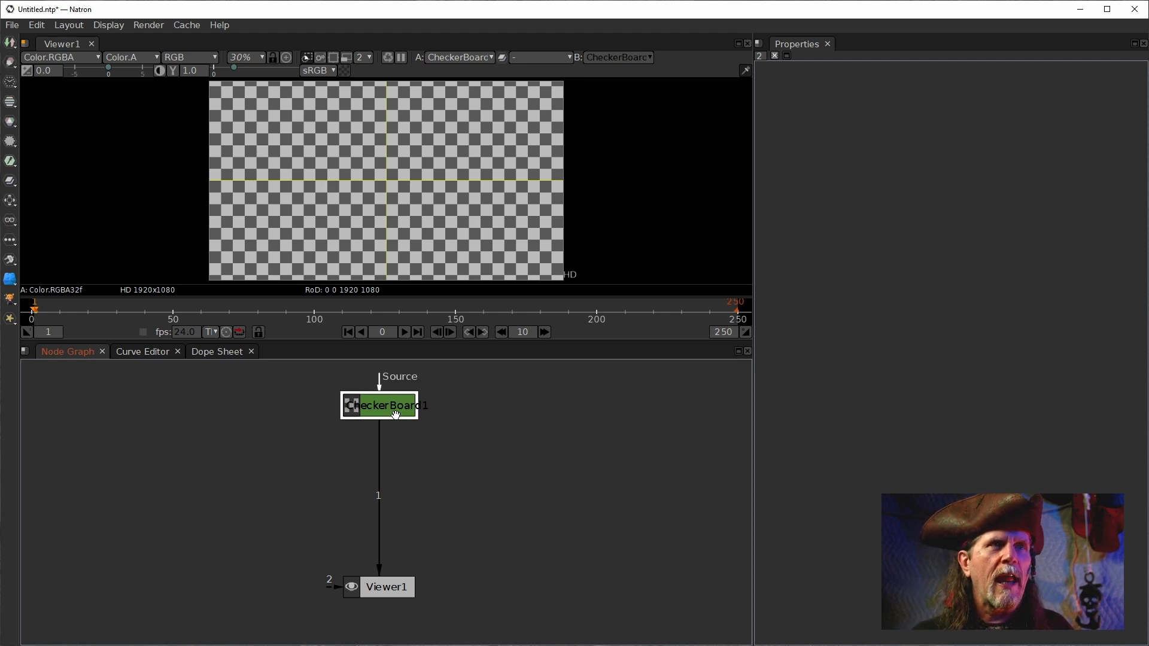
pyautogui.press('Delete')
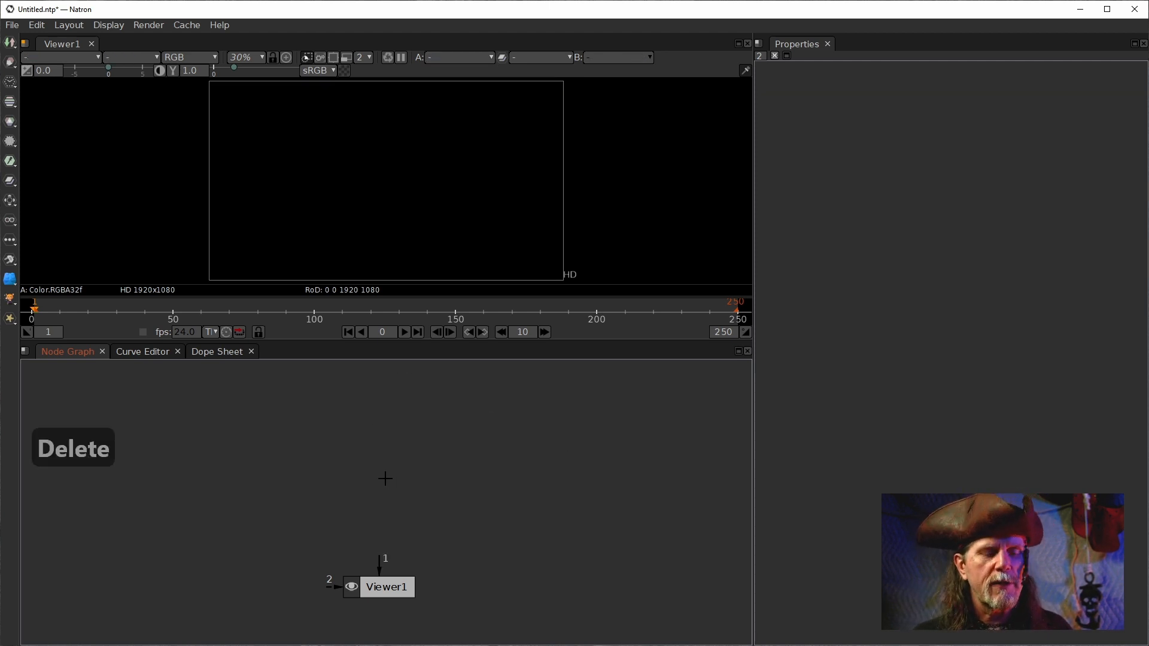
# - Add the community GLSL source node Crok_turbulence_GL, connect it to Viewer1's input 1 and place it directly above the viewer
pyautogui.rightClick(326, 407)
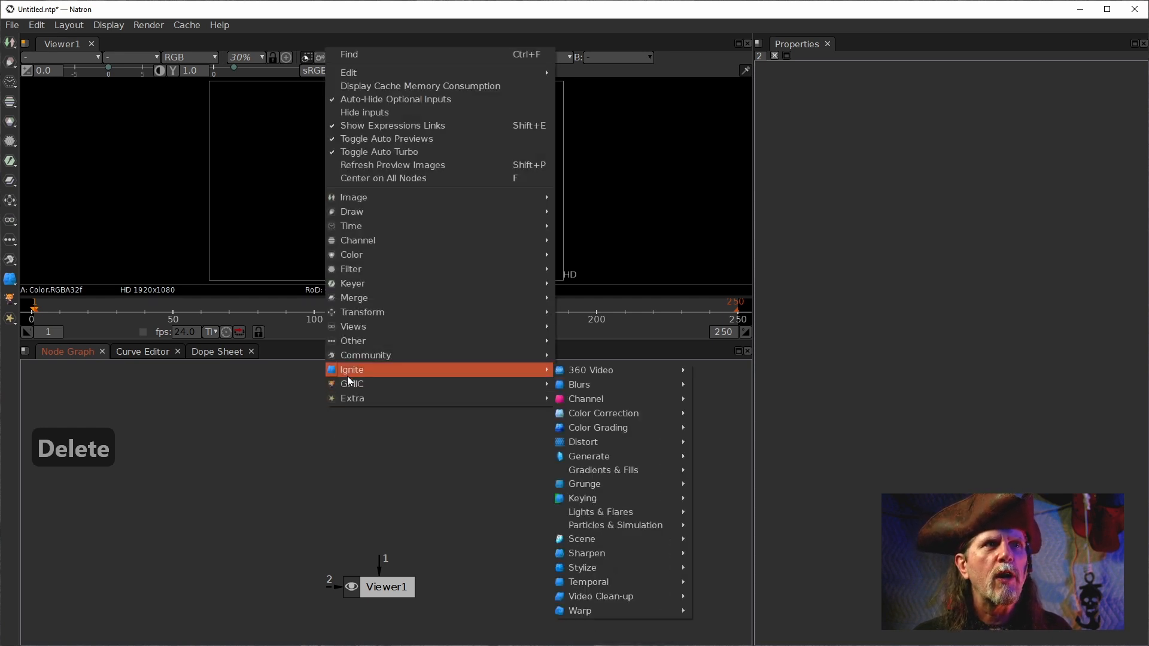
pyautogui.moveTo(343, 354)
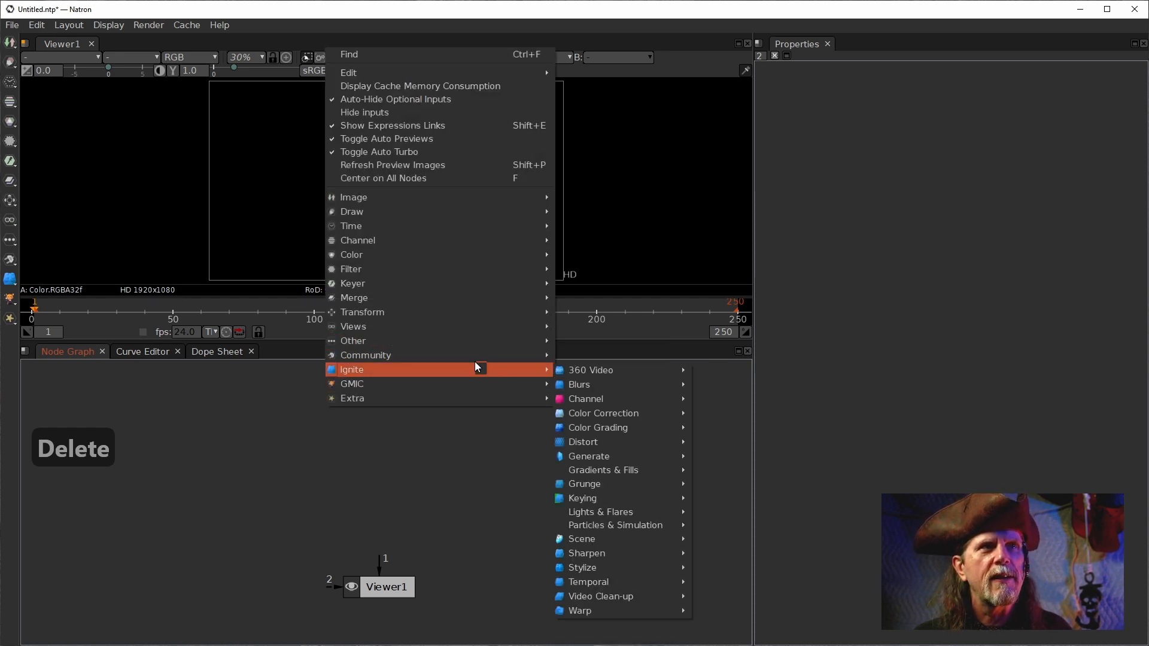
pyautogui.moveTo(592, 516)
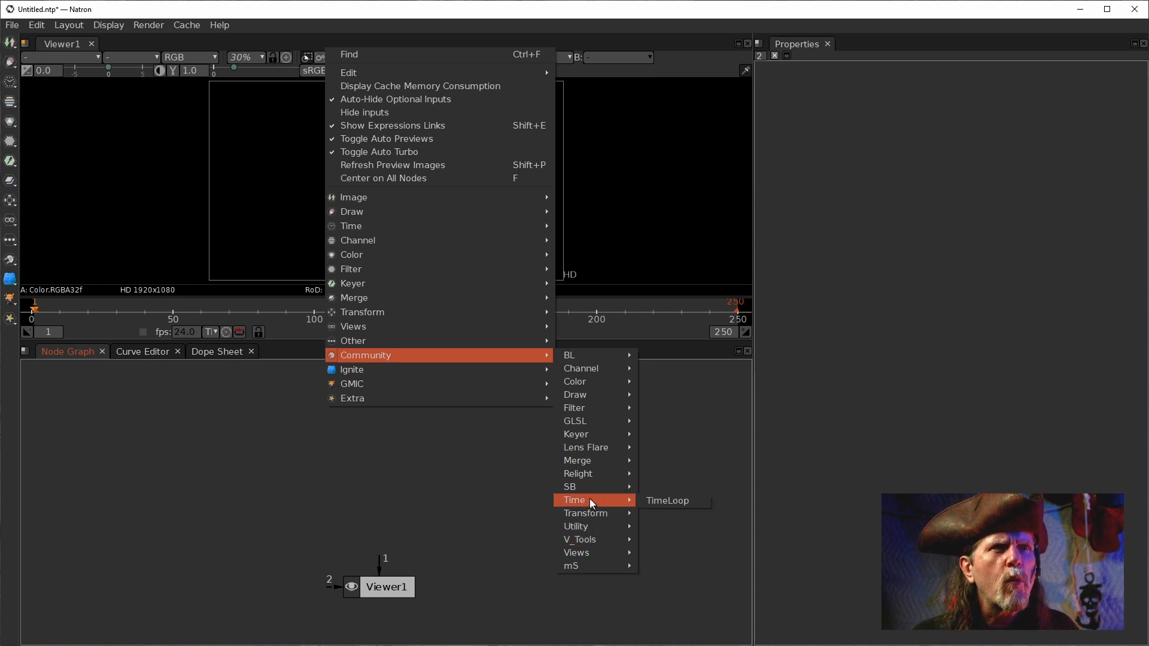
pyautogui.moveTo(587, 490)
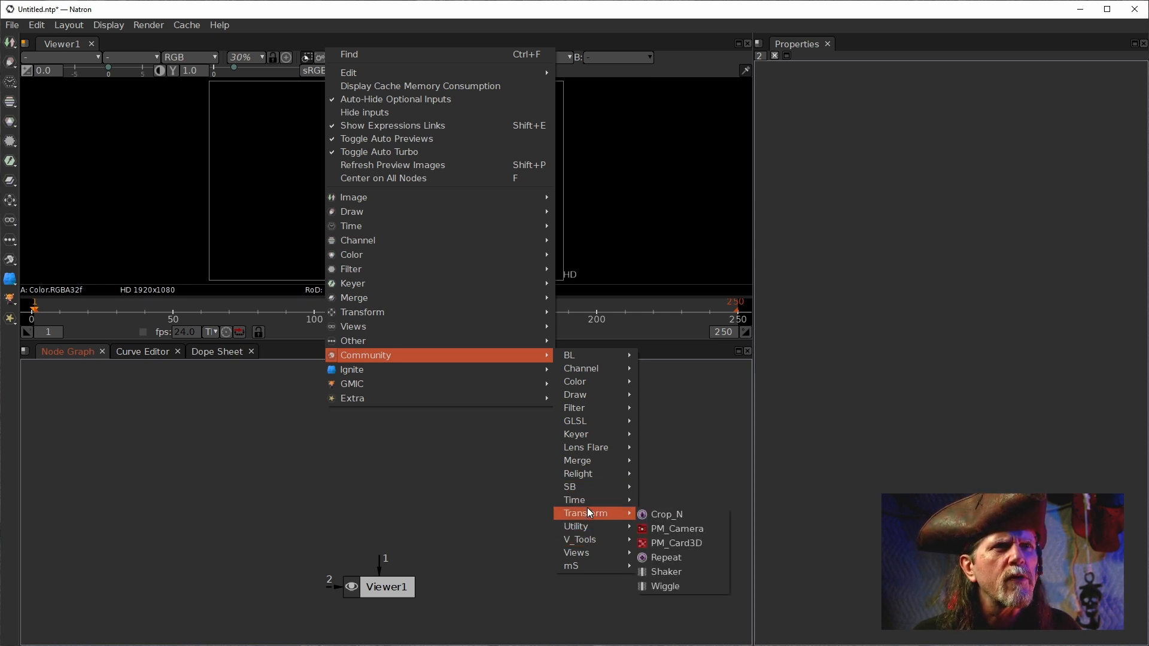
pyautogui.moveTo(584, 422)
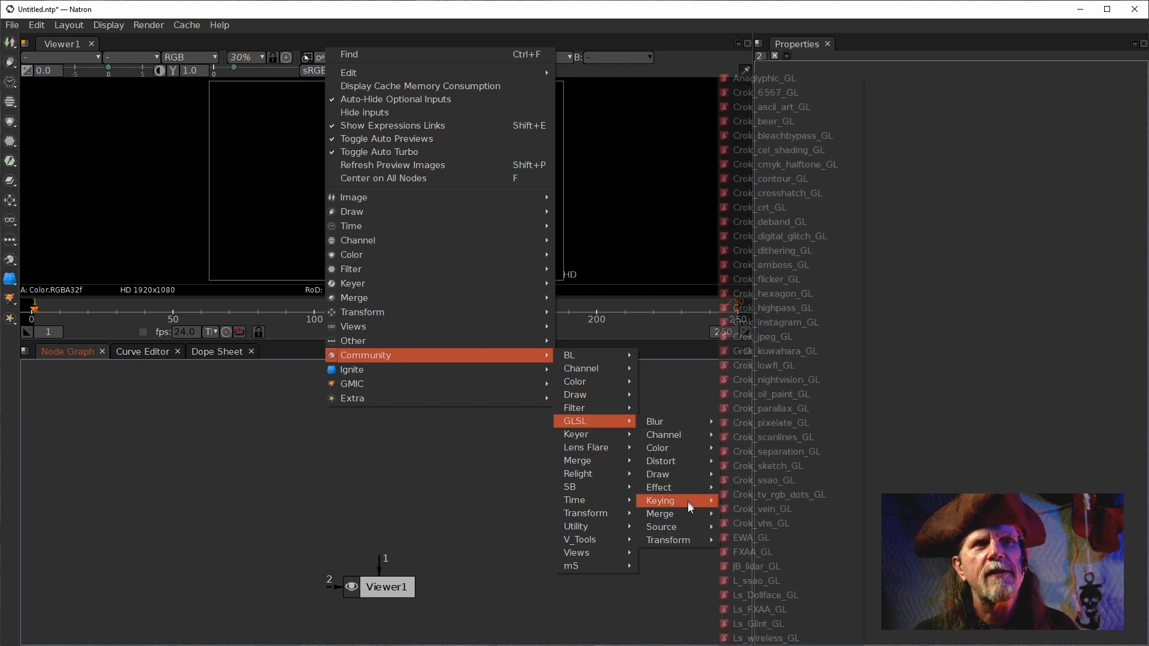
pyautogui.moveTo(685, 525)
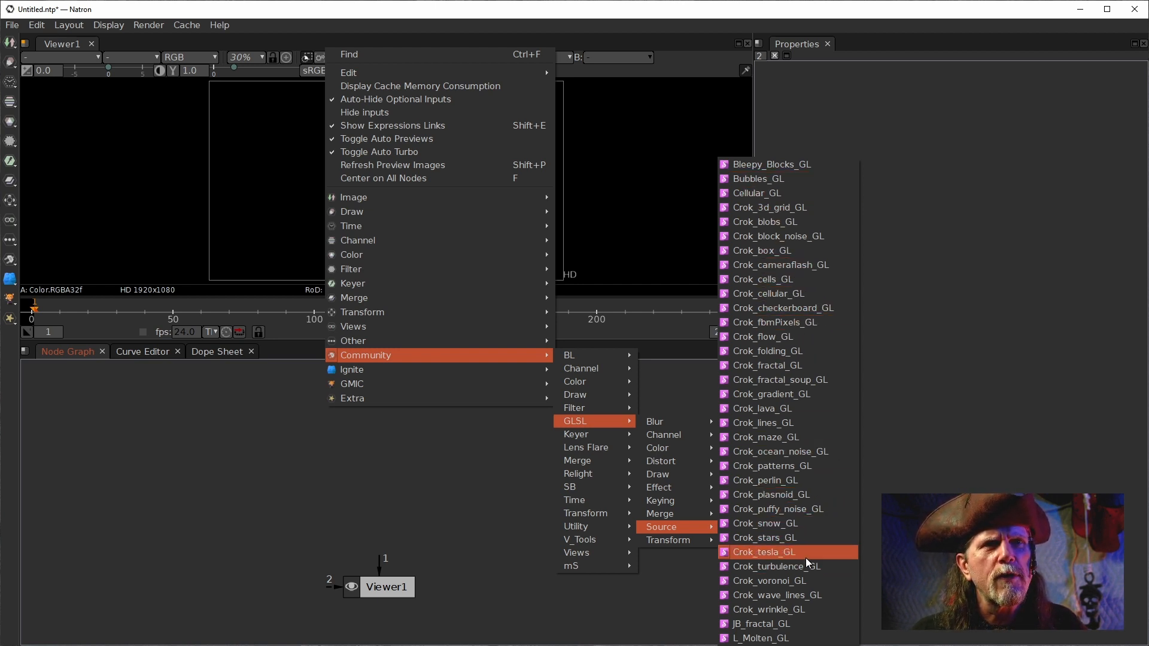
pyautogui.click(751, 572)
pyautogui.moveTo(423, 534); pyautogui.dragTo(372, 486)
pyautogui.press('1')
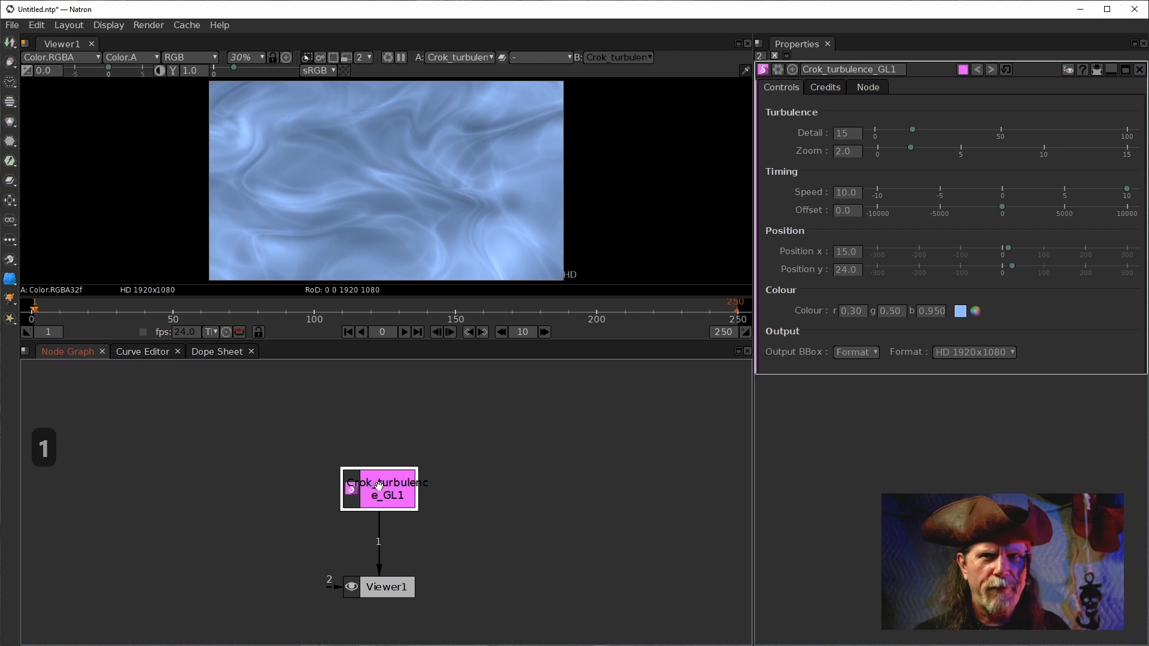
pyautogui.moveTo(370, 499)
pyautogui.mouseDown()
pyautogui.moveTo(367, 489)
pyautogui.moveTo(381, 482)
pyautogui.mouseUp()
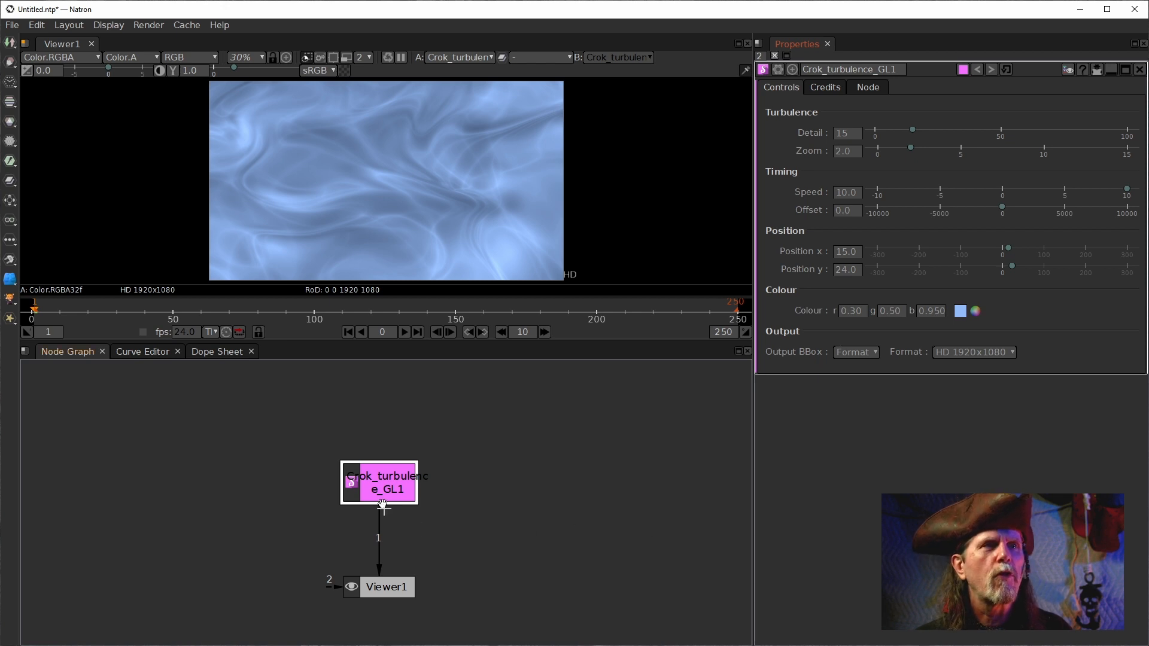
pyautogui.moveTo(386, 482); pyautogui.dragTo(385, 481)
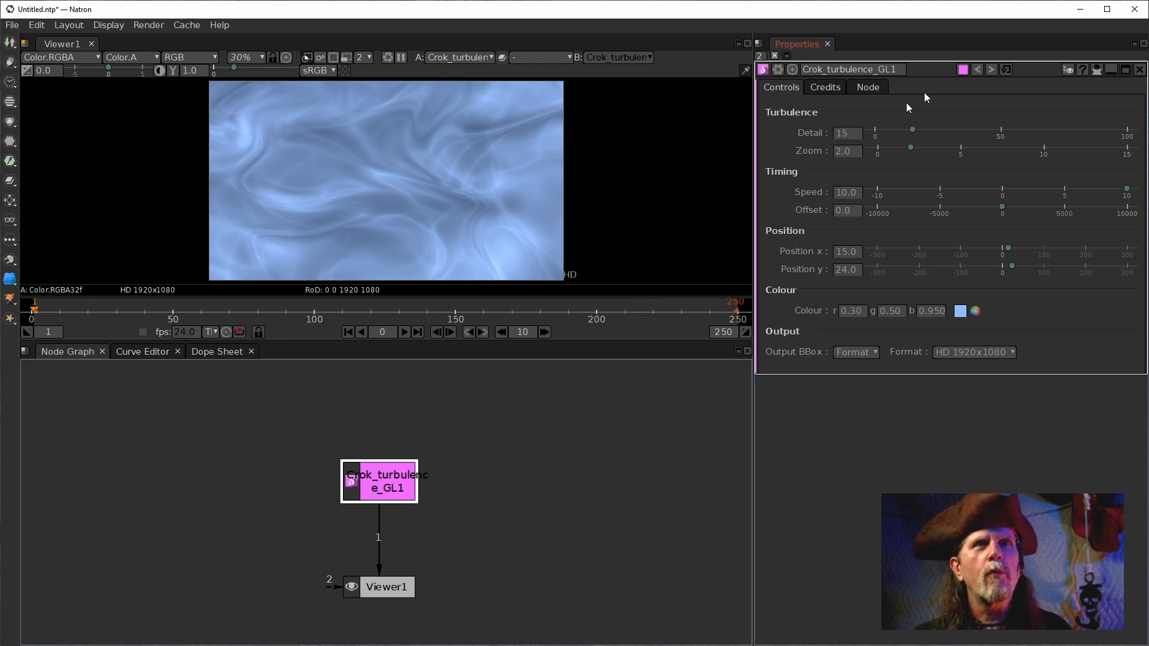
# - Open the internal graph of Crok_turbulence_GL1 and examine its Shadertoy node and the output below it
pyautogui.click(1067, 70)
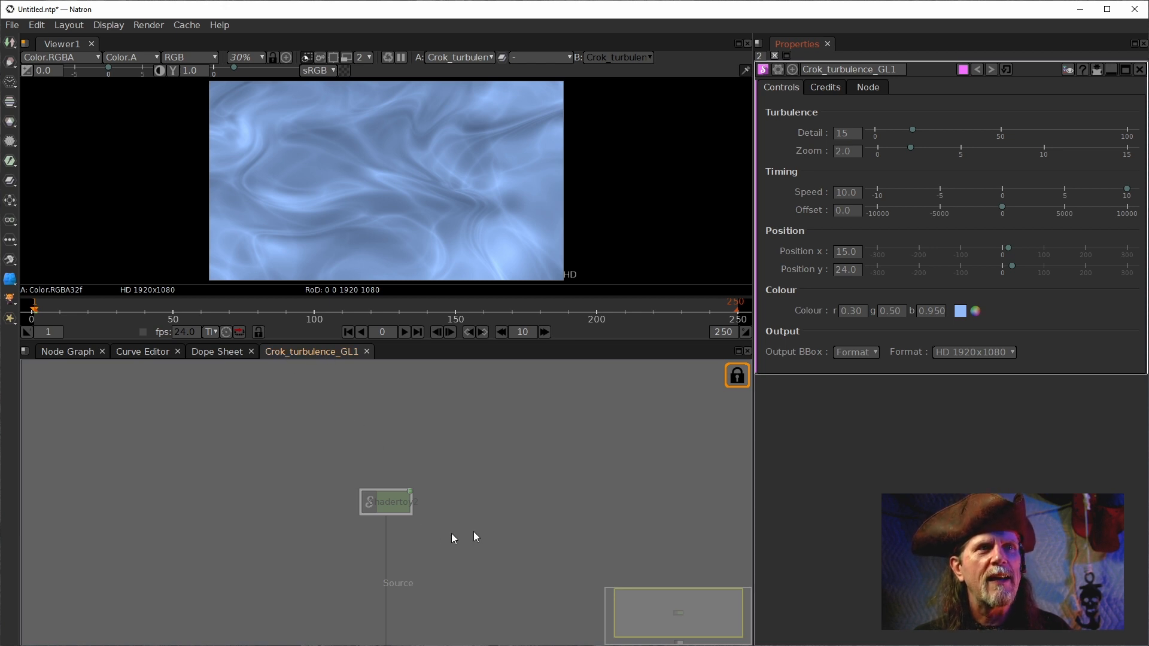
pyautogui.scroll(-2, 419, 522)
pyautogui.moveTo(457, 561); pyautogui.dragTo(459, 489)
pyautogui.scroll(1, 463, 499)
pyautogui.scroll(1, 459, 501)
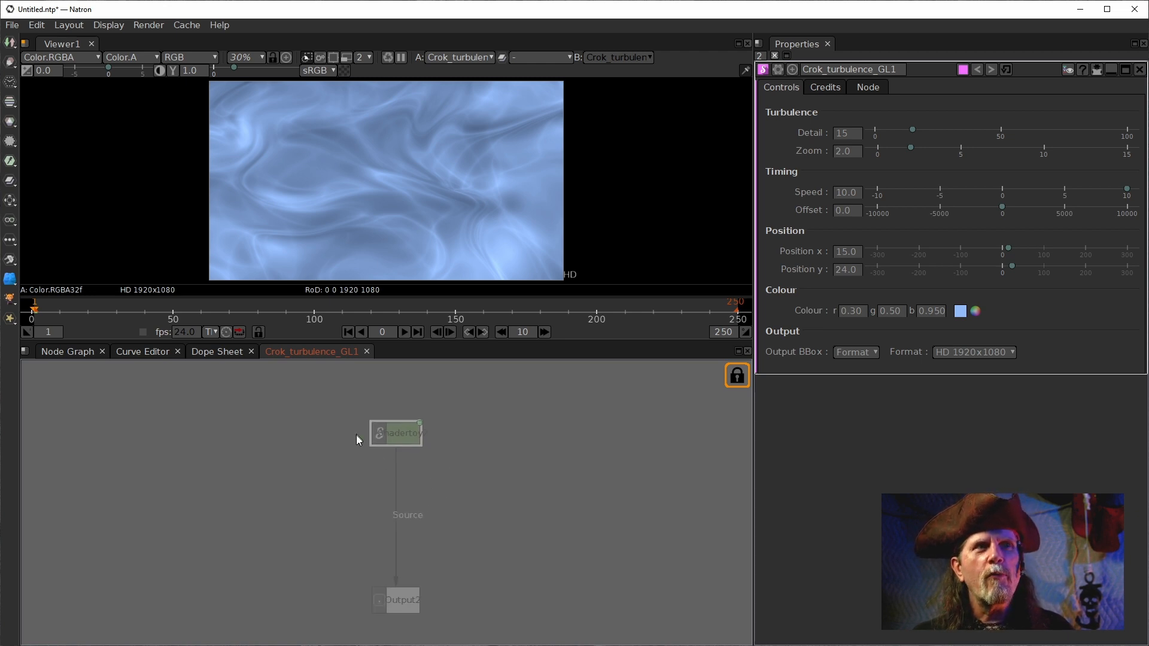
pyautogui.moveTo(353, 412); pyautogui.dragTo(383, 428)
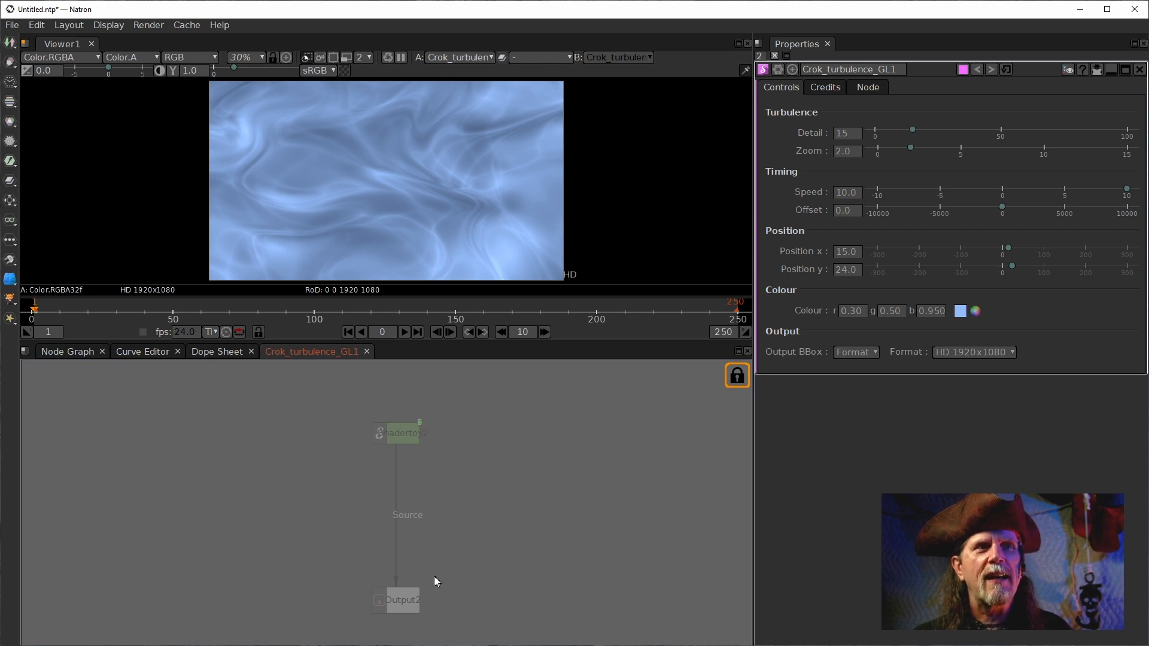
# - Open the settings of the Output2 and Shadertoy2 nodes inside the turbulence group
pyautogui.doubleClick(382, 599)
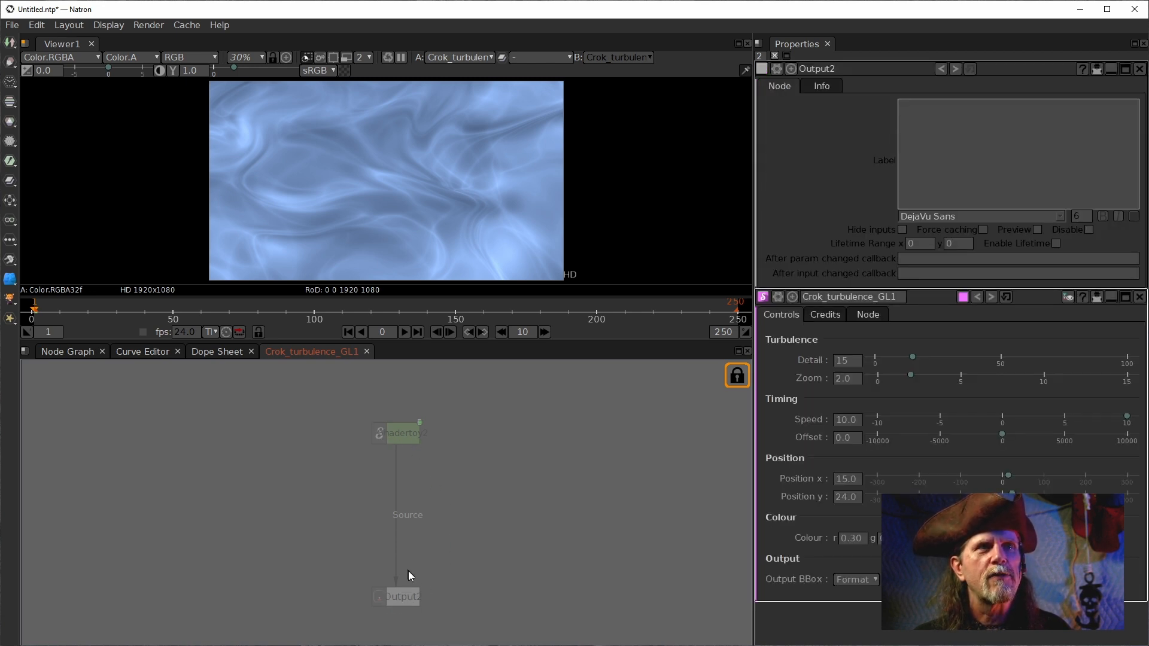
pyautogui.doubleClick(390, 435)
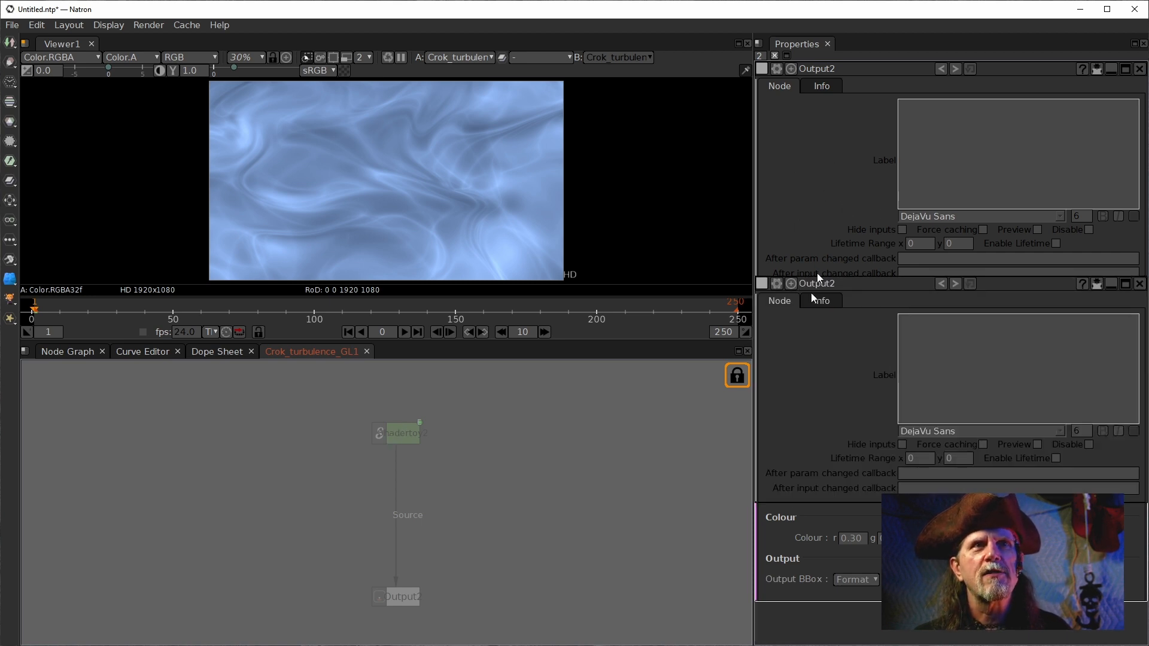
pyautogui.doubleClick(396, 429)
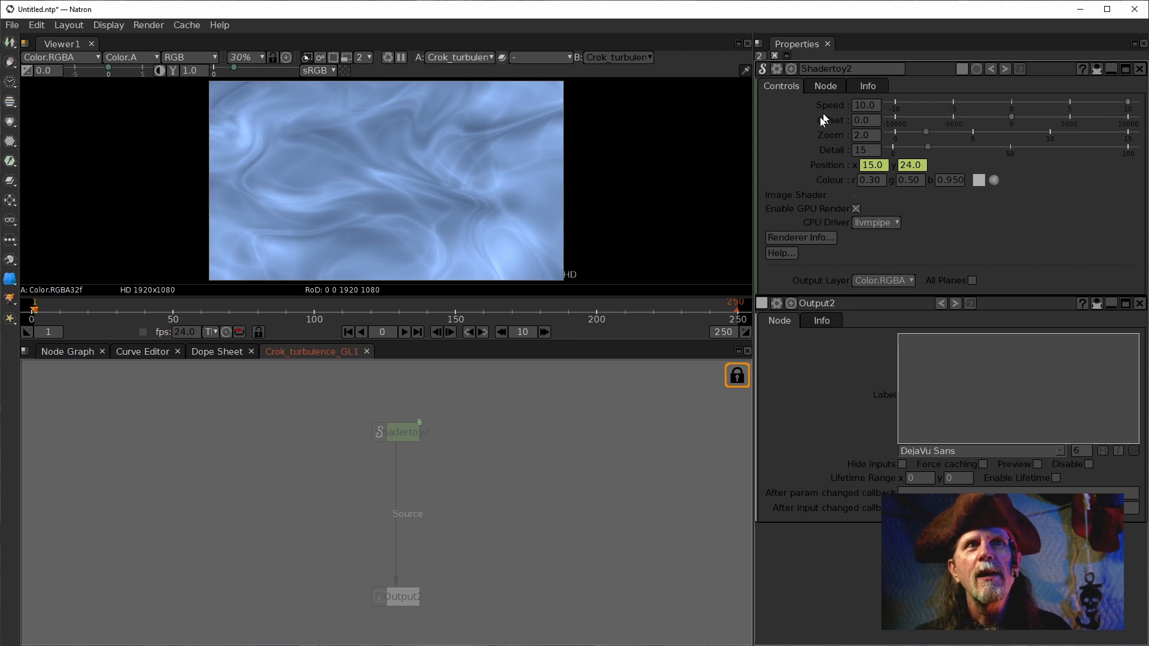
# - Unlock the internal graph of Crok_turbulence_GL1 for editing and select the Shadertoy2 node
pyautogui.click(739, 377)
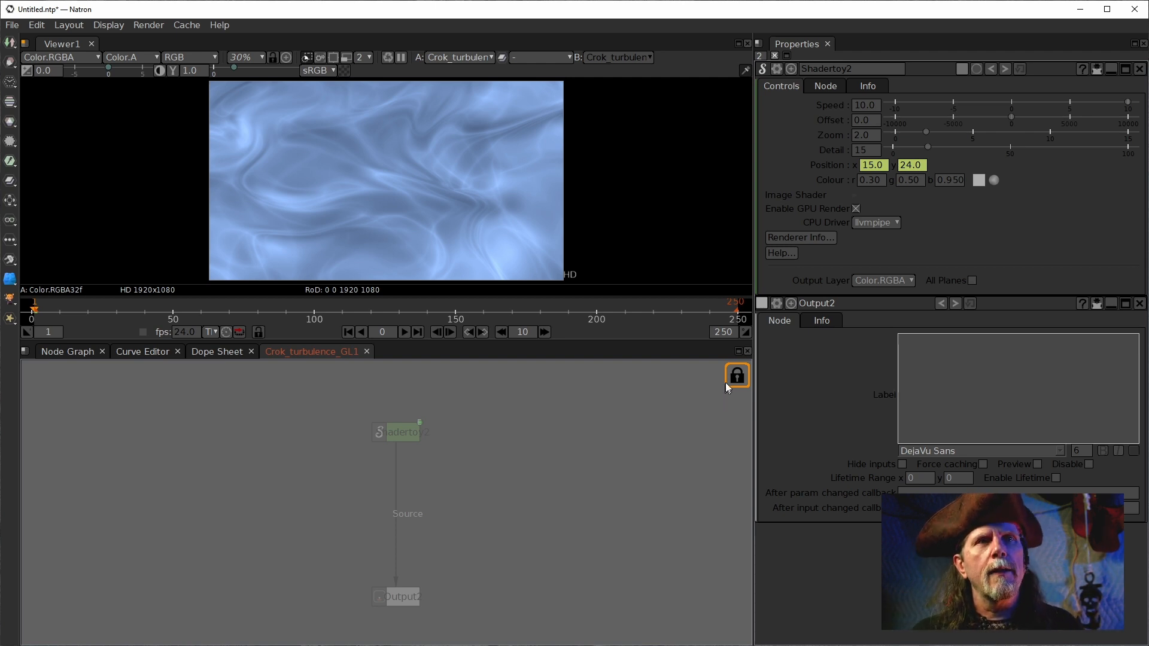
pyautogui.click(736, 376)
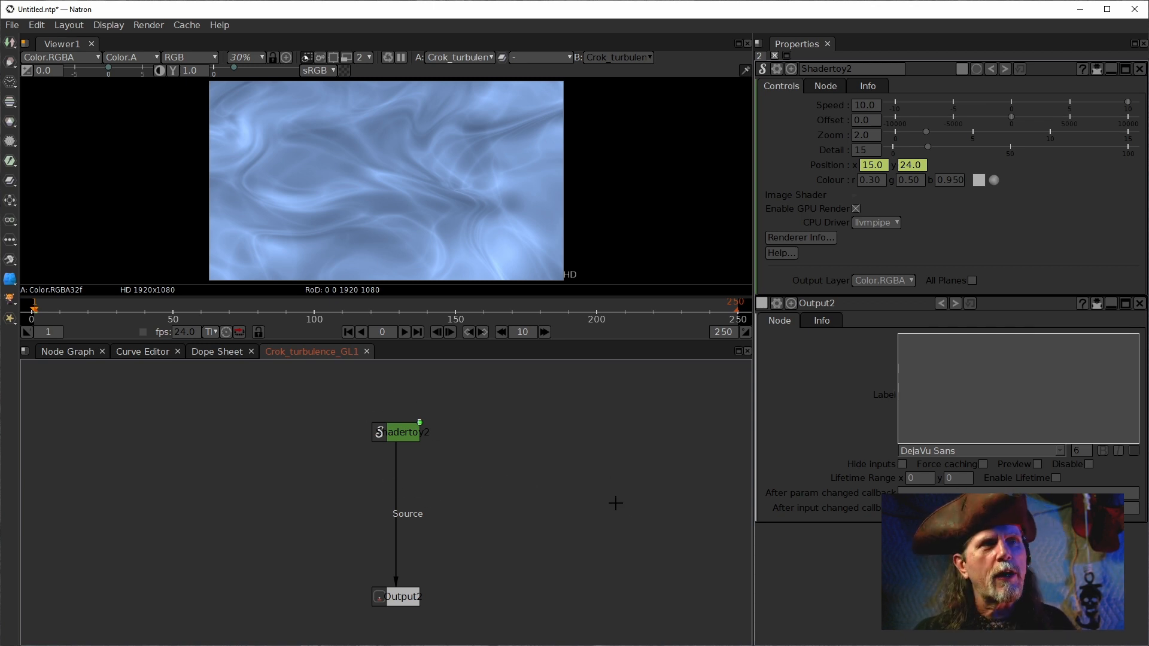
pyautogui.click(398, 435)
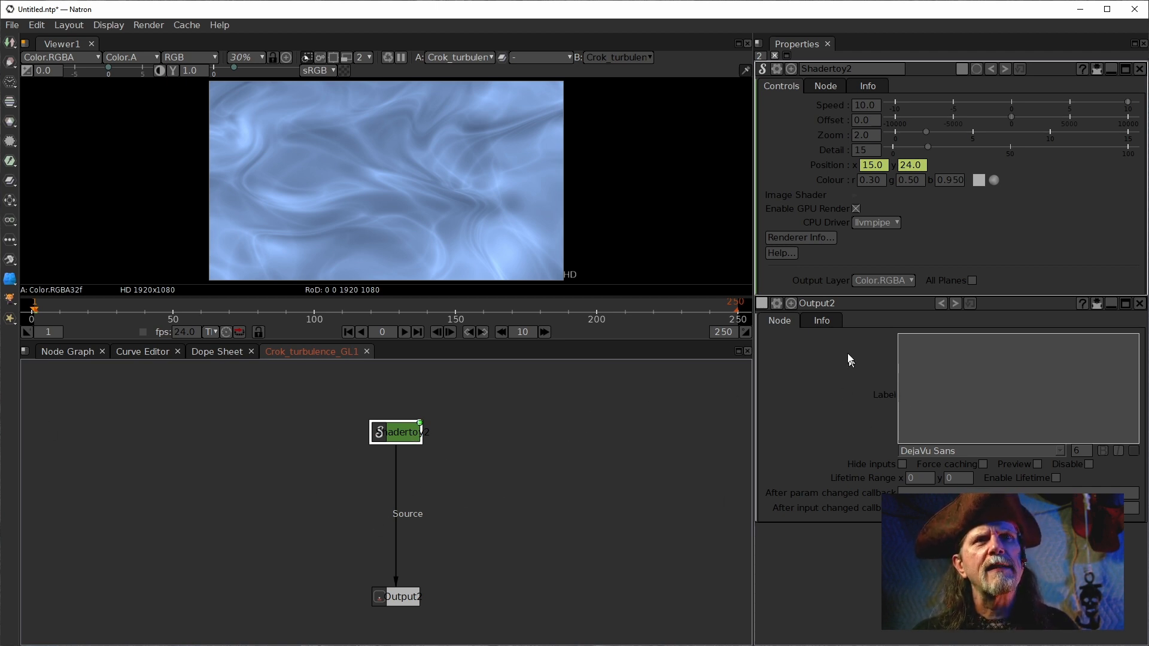
# - Move Crok_turbulence_GL1 up and to the left of Viewer1 in the main node graph and recheck the group's internal graph
pyautogui.click(69, 353)
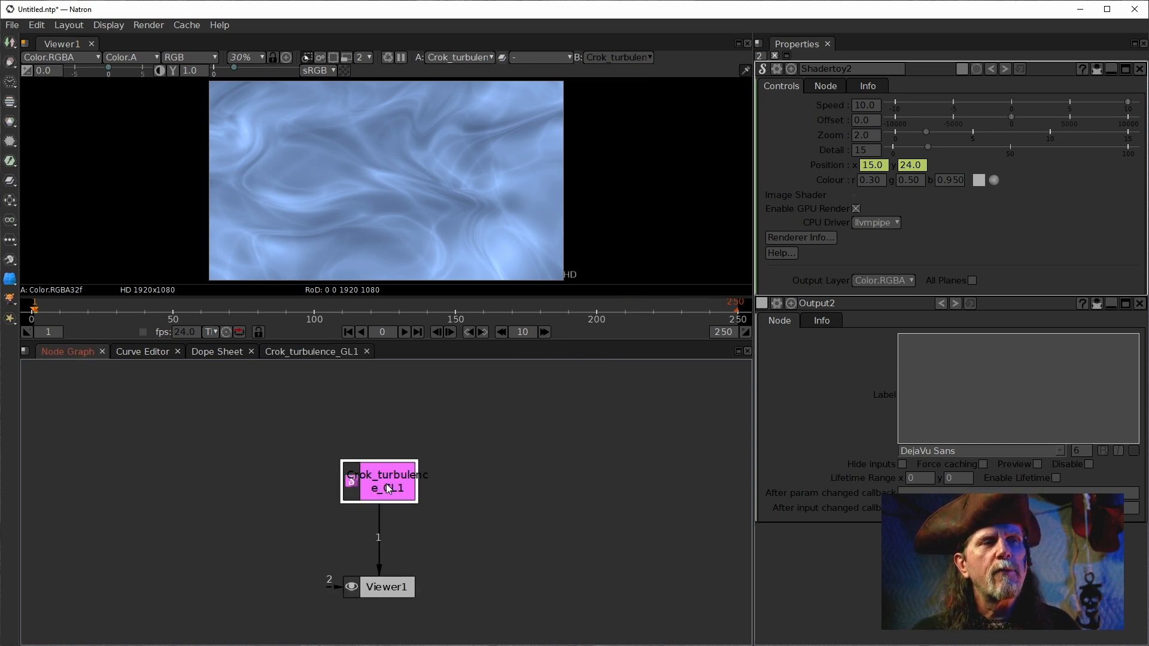
pyautogui.moveTo(379, 481); pyautogui.dragTo(286, 463)
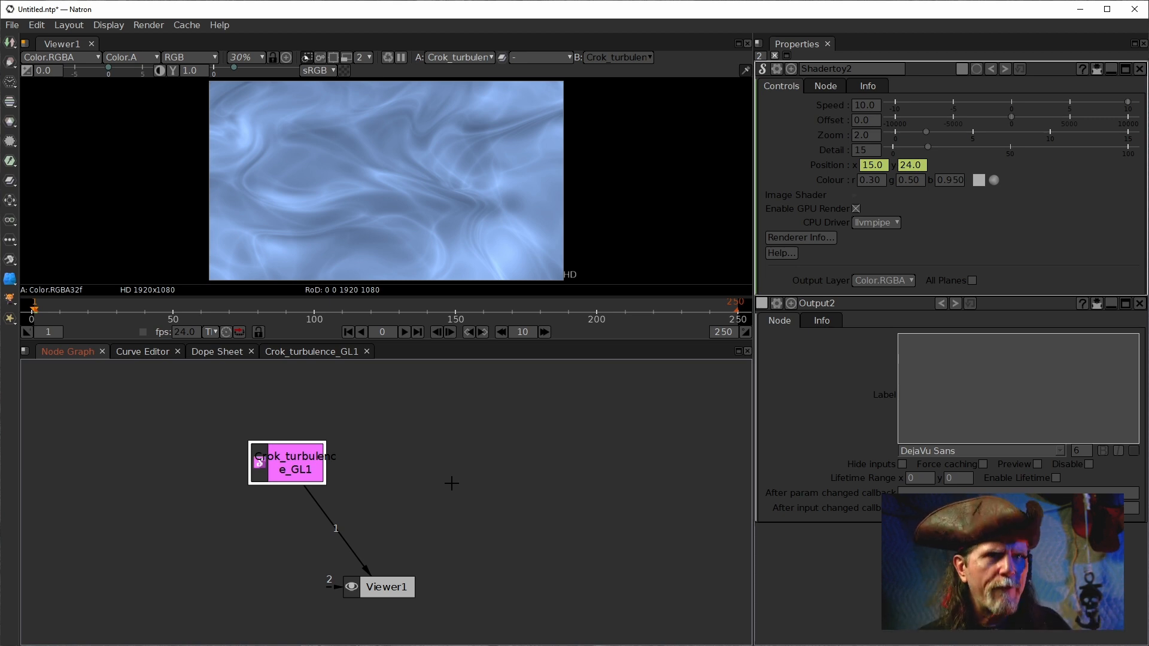
pyautogui.click(309, 354)
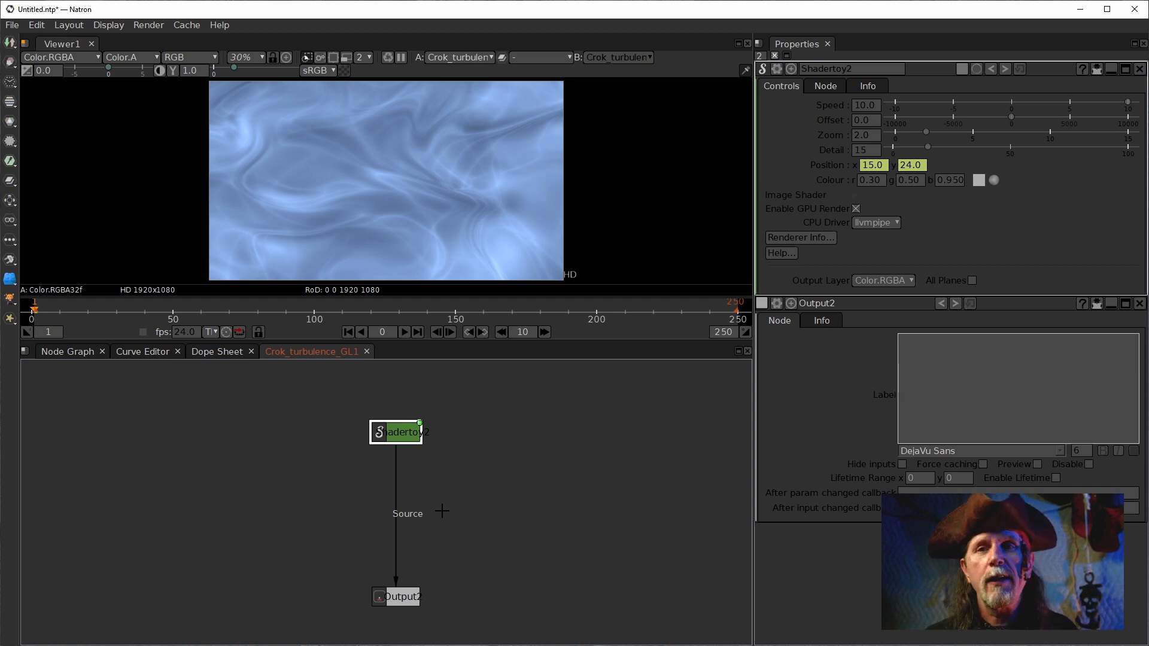
pyautogui.click(55, 353)
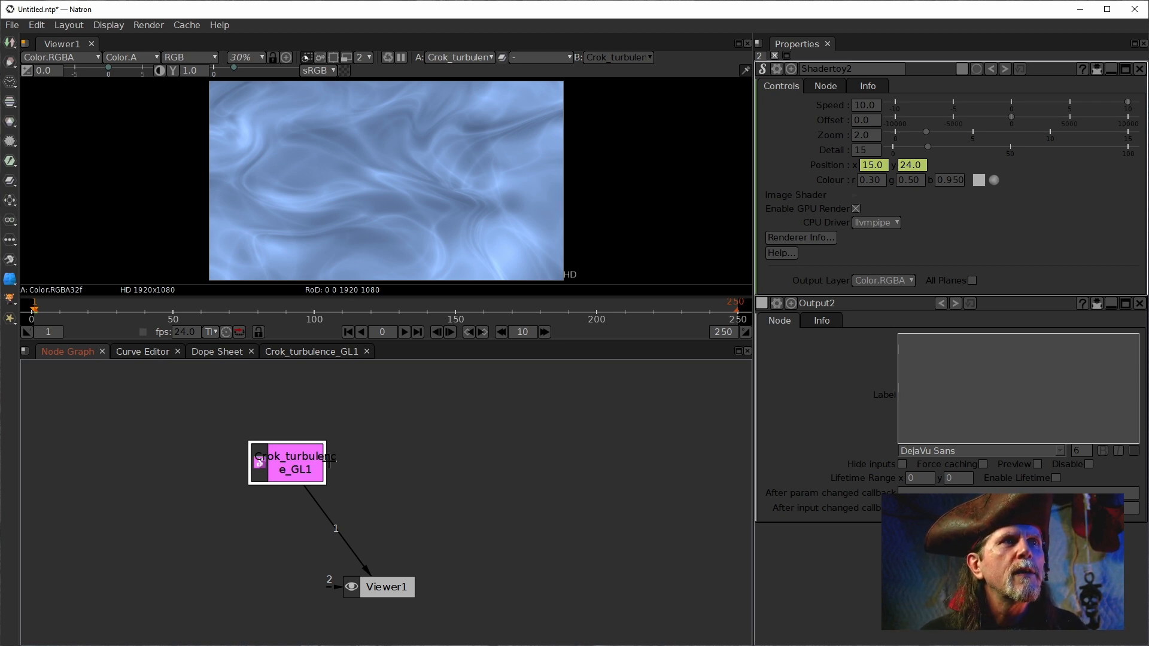
pyautogui.moveTo(316, 469); pyautogui.dragTo(315, 469)
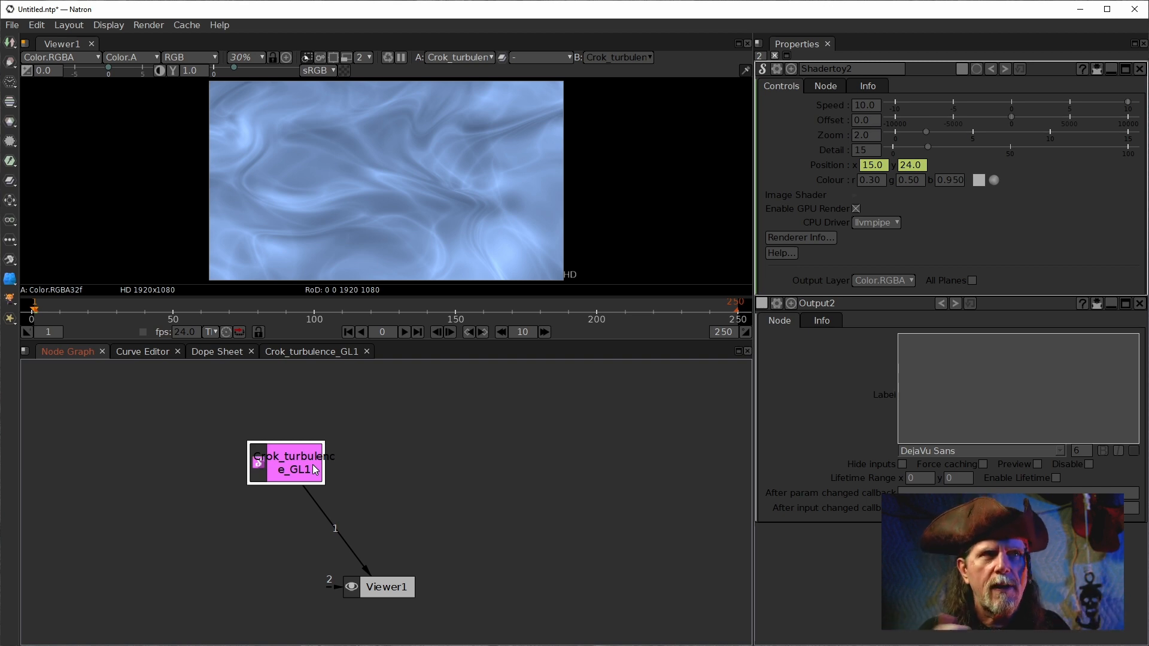
# - Insert a TimeLoop node from the community Time plugins between Crok_turbulence_GL1 and Viewer1
pyautogui.rightClick(353, 400)
pyautogui.moveTo(446, 357)
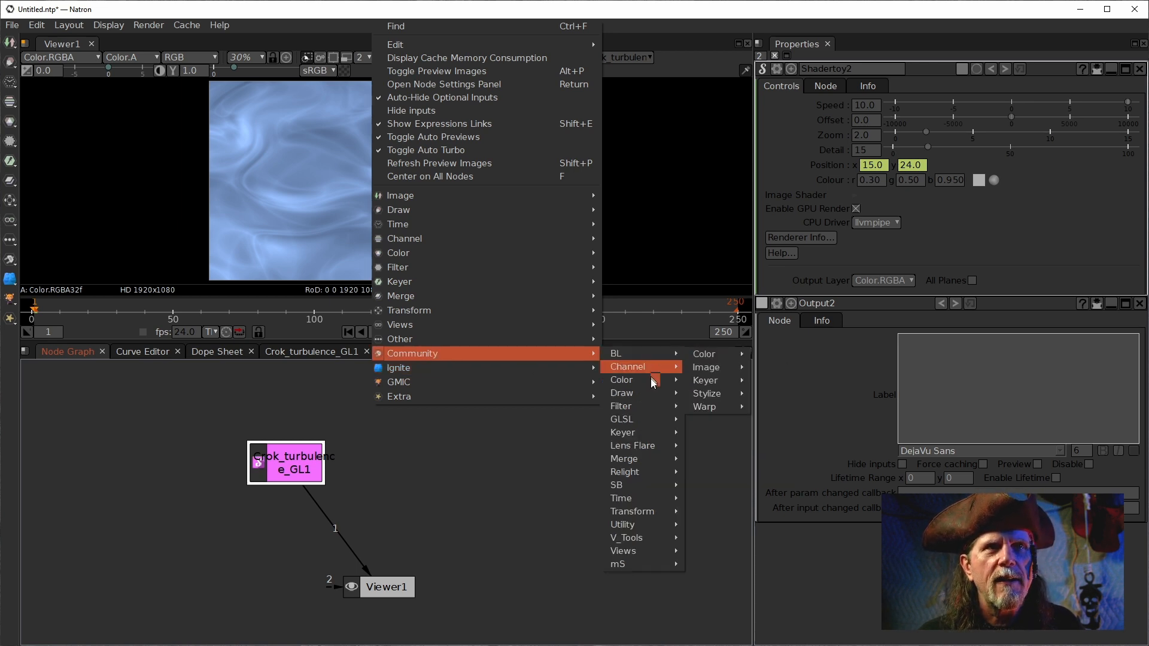
pyautogui.moveTo(641, 452)
pyautogui.moveTo(642, 489)
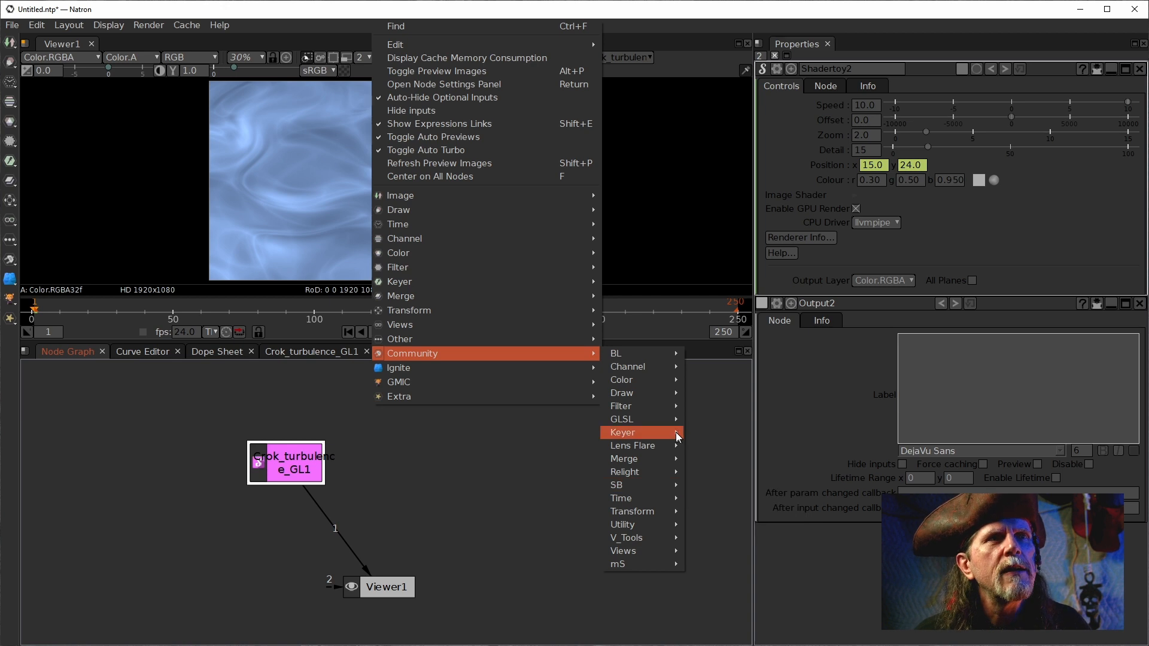
pyautogui.moveTo(651, 392)
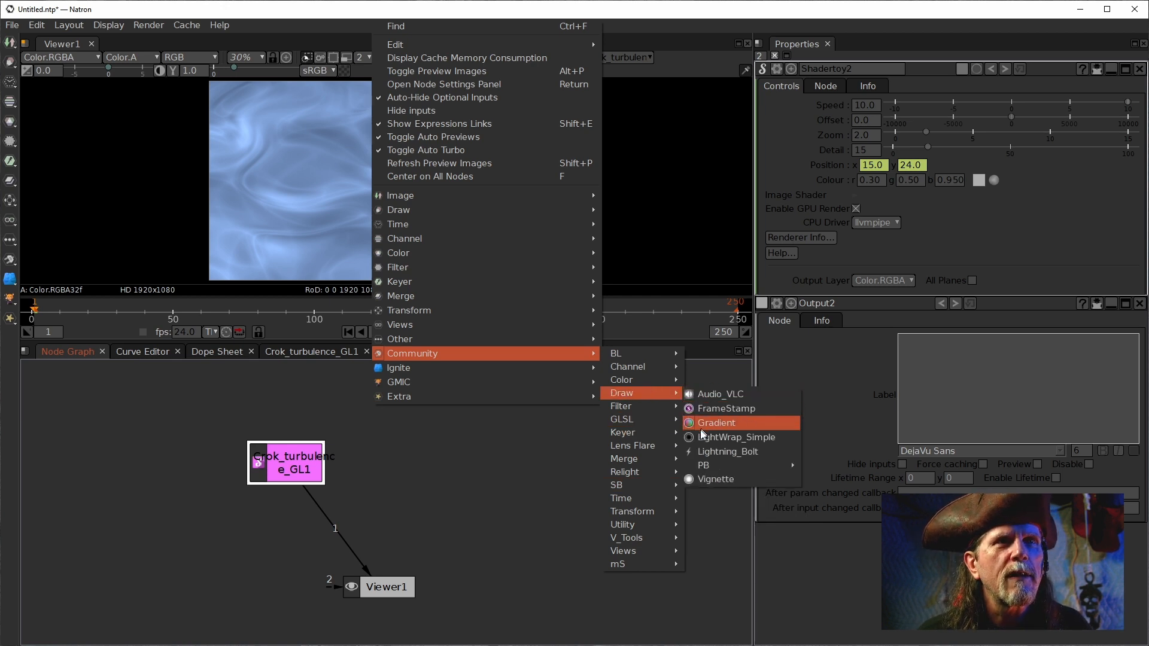
pyautogui.moveTo(662, 419)
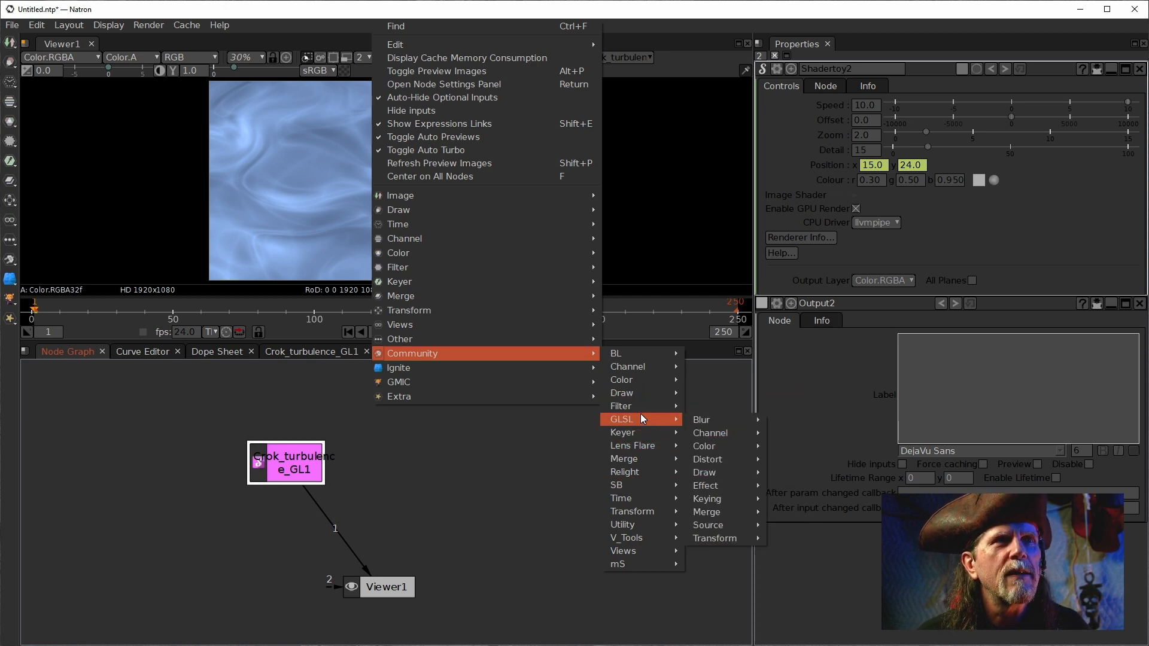
pyautogui.moveTo(630, 432)
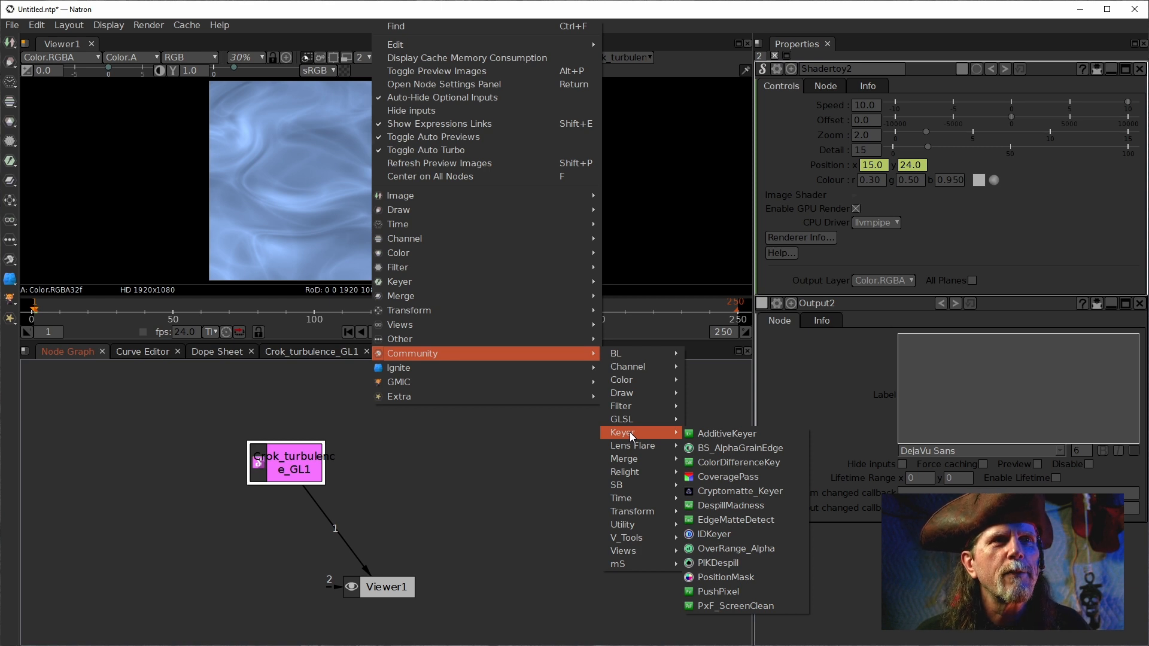
pyautogui.moveTo(625, 457)
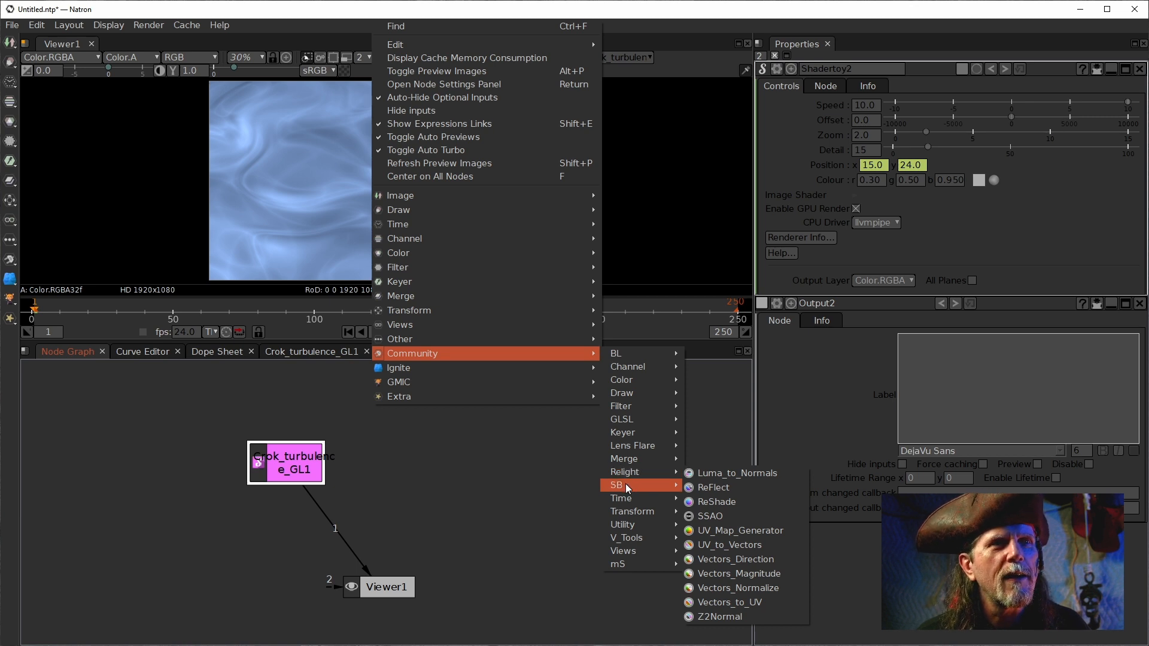
pyautogui.moveTo(641, 502)
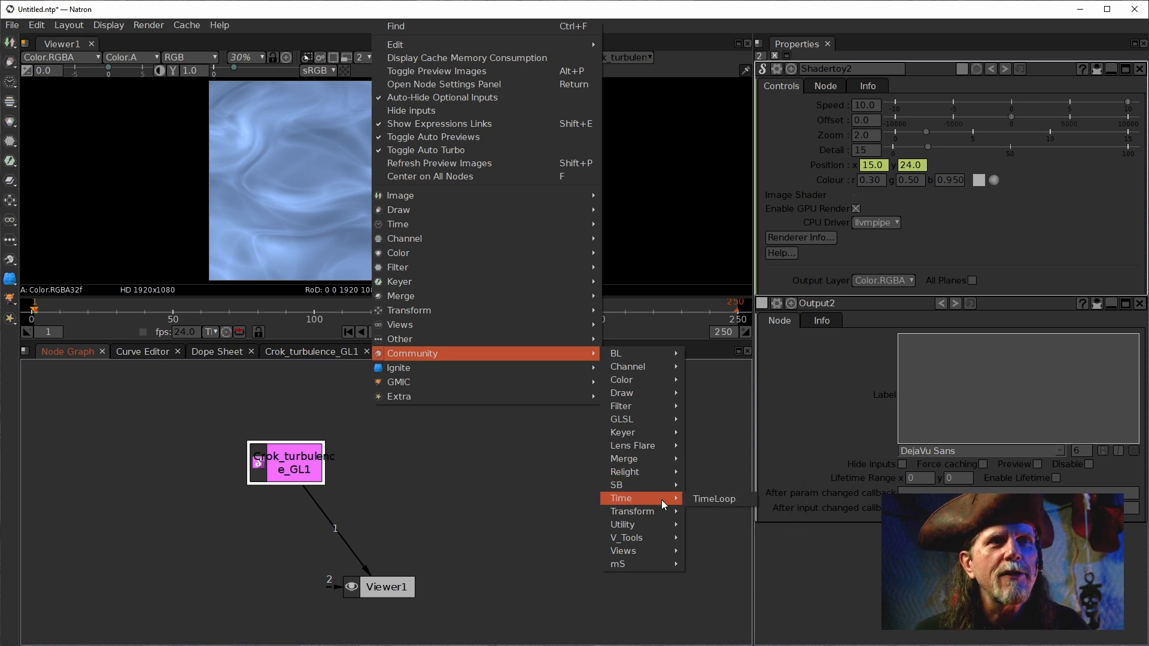
pyautogui.click(705, 501)
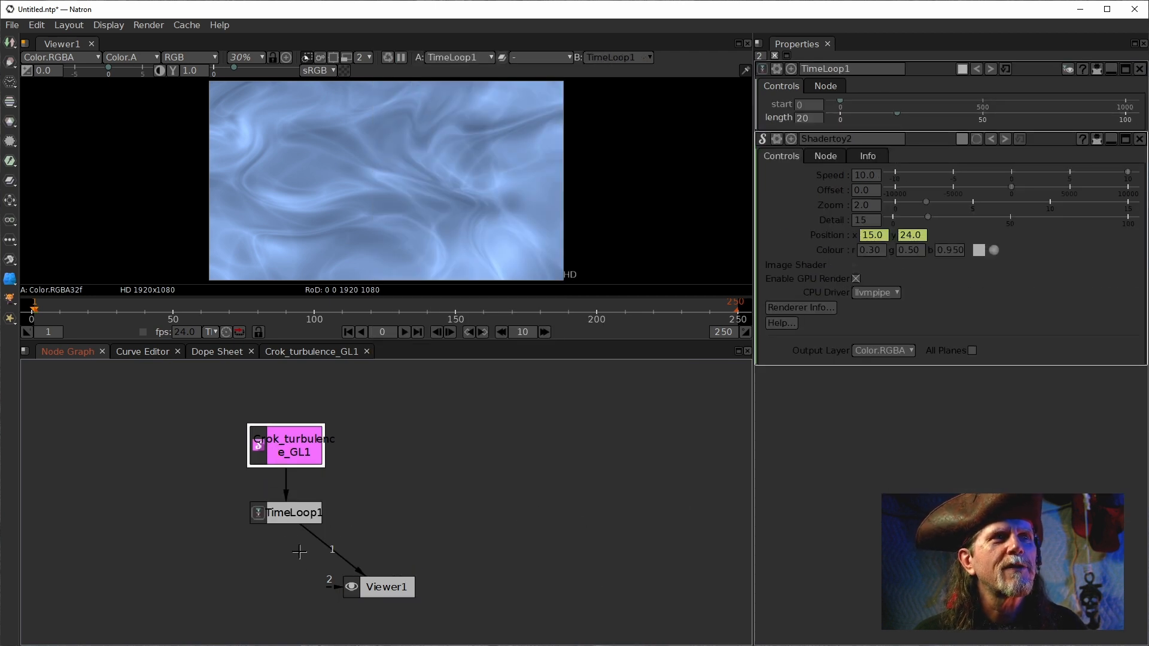
# - Set TimeLoop1 aside, wire Viewer1 directly to Crok_turbulence_GL1 and play the unlooped turbulence, stopping at frame 222
pyautogui.moveTo(279, 519); pyautogui.dragTo(203, 513)
pyautogui.moveTo(267, 546); pyautogui.dragTo(289, 450)
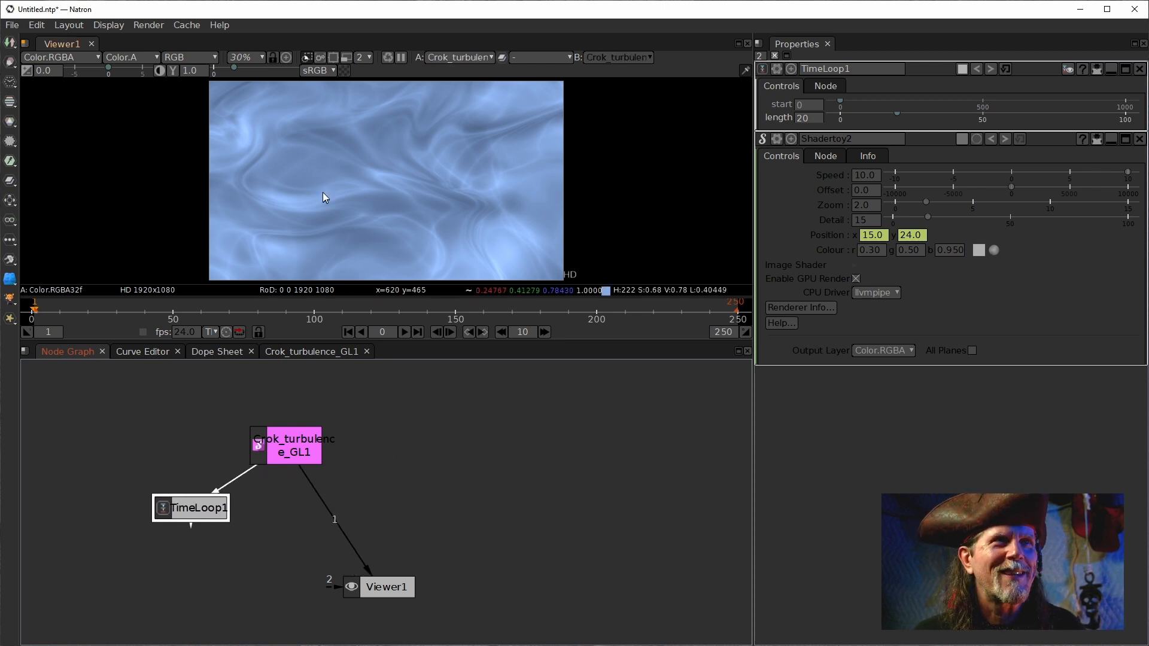
pyautogui.click(405, 333)
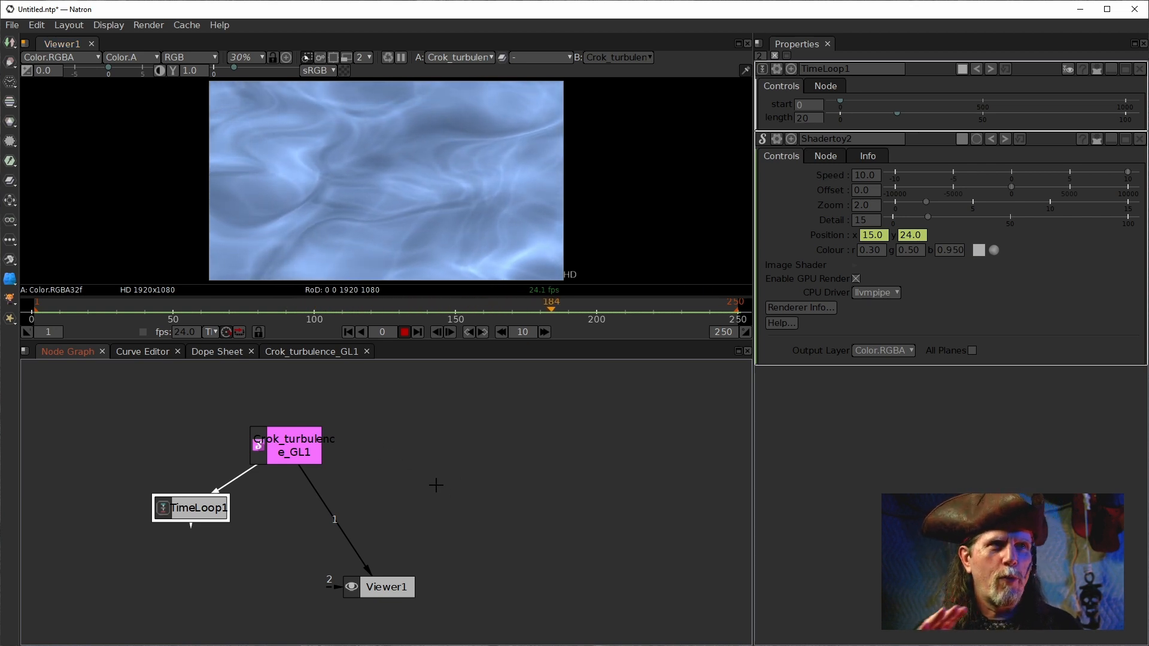
pyautogui.click(405, 332)
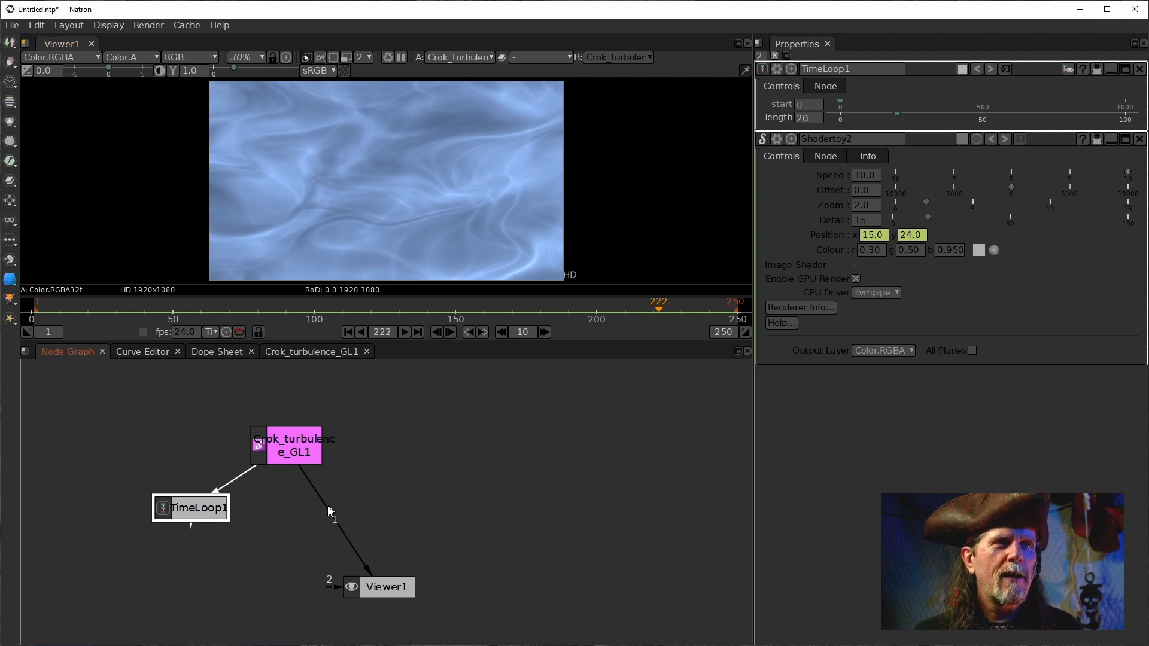
# - Route Viewer1's input 1 through TimeLoop1 again, with TimeLoop1 placed directly below Crok_turbulence_GL1
pyautogui.moveTo(326, 507); pyautogui.dragTo(294, 507)
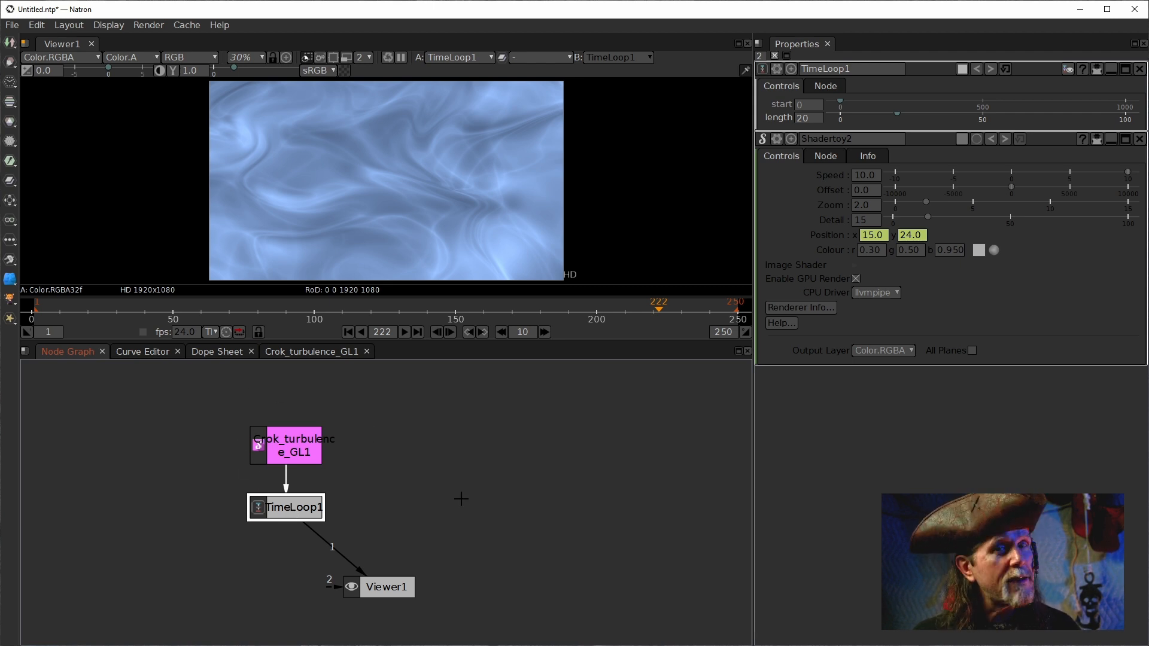
# - Play the looped turbulence from the first frame with TimeLoop1's current length, stopping at frame 162
pyautogui.click(348, 332)
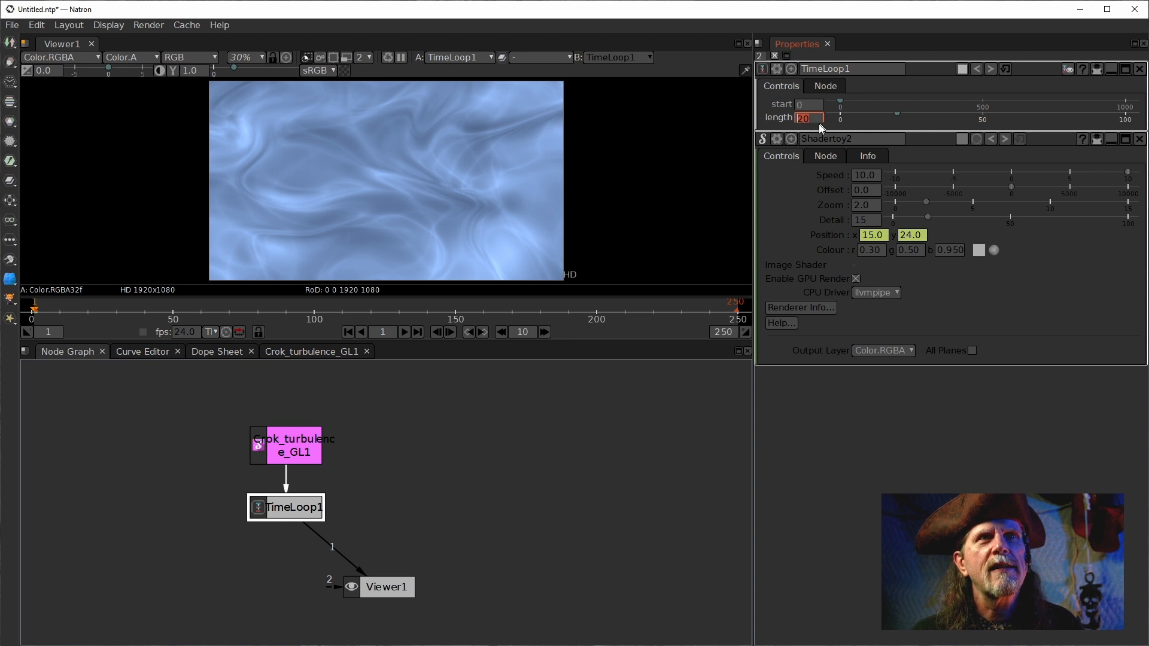
pyautogui.click(405, 336)
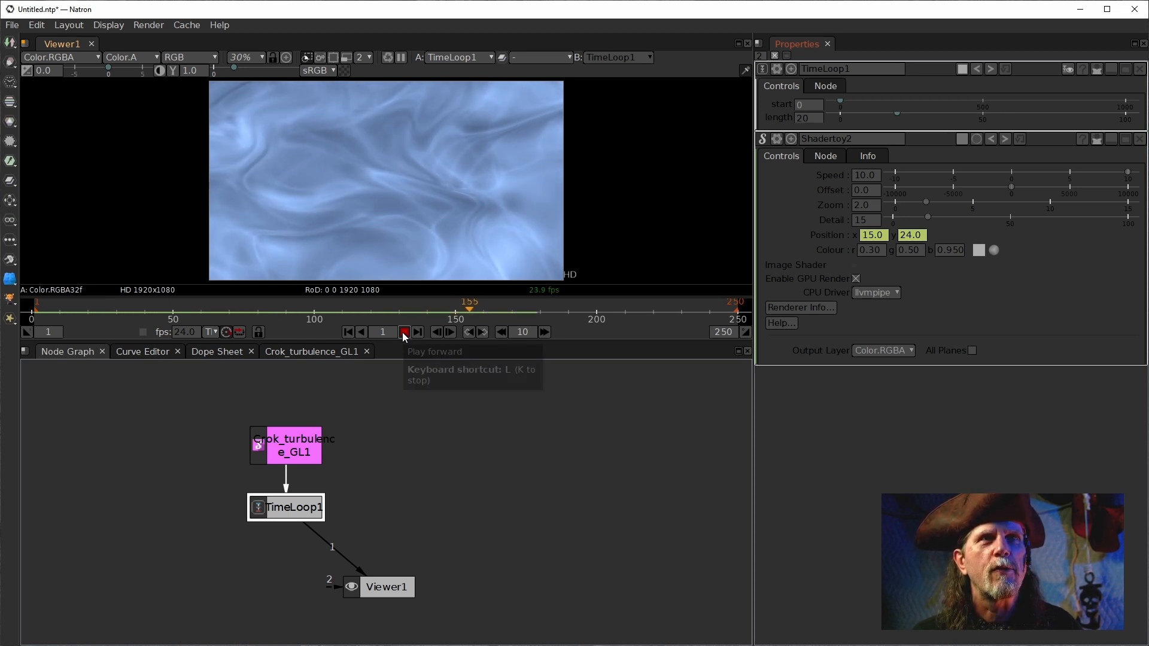
pyautogui.click(404, 332)
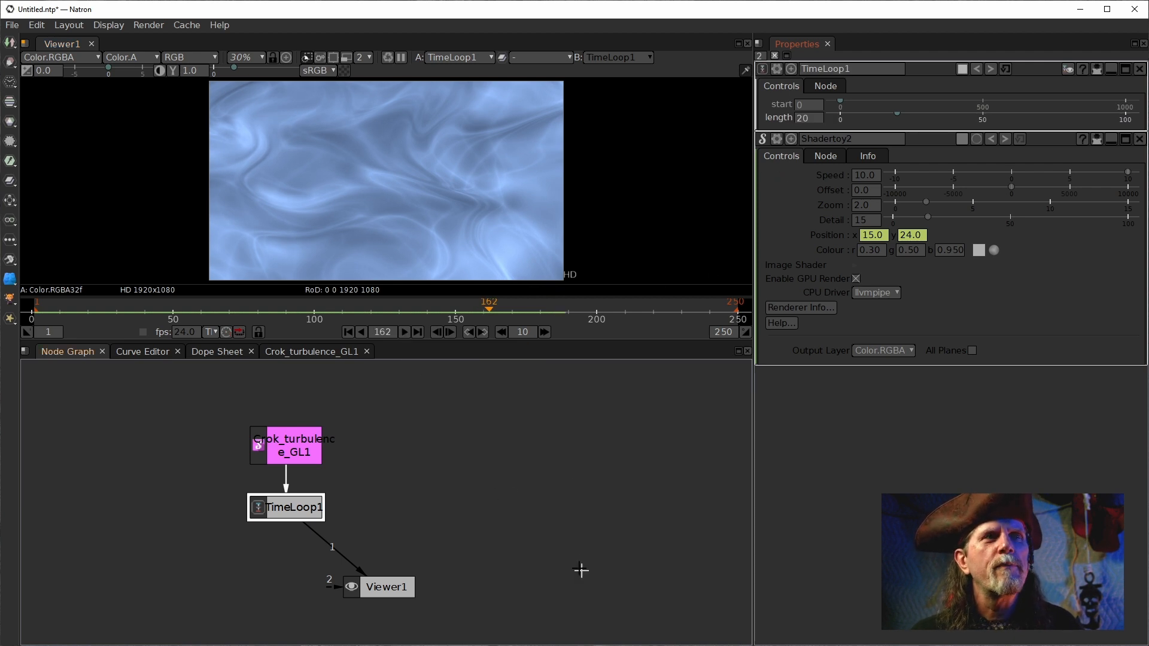
# - Set TimeLoop1's length to 60 and replay the turbulence from the first frame, stopping at frame 36
pyautogui.click(799, 119)
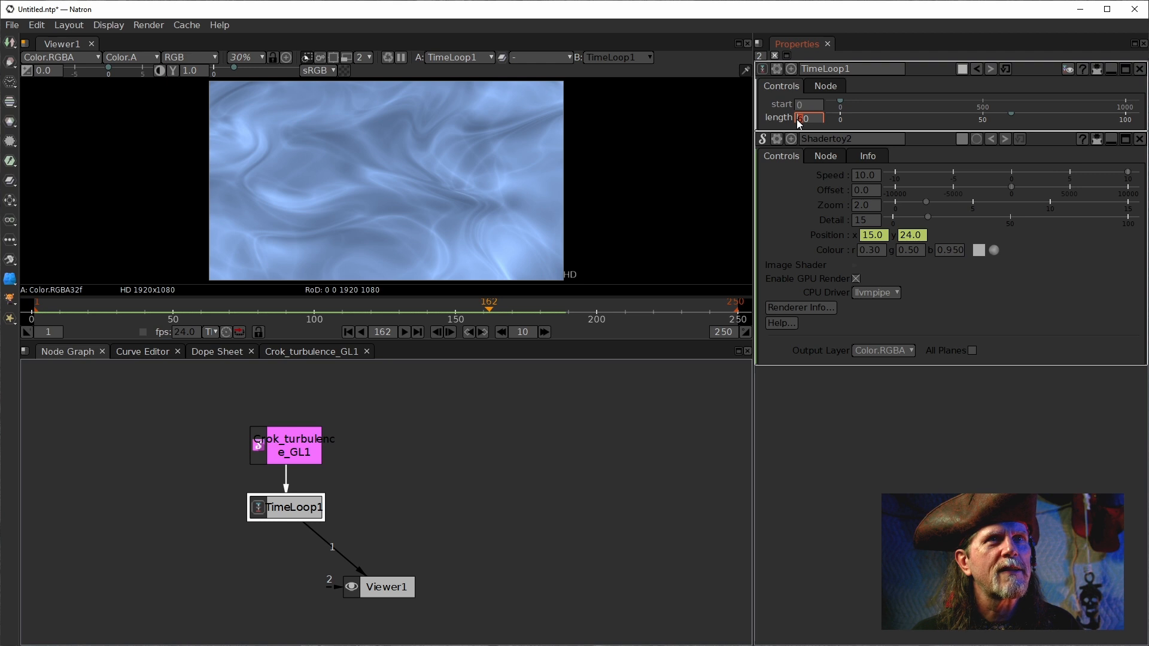
pyautogui.click(348, 332)
pyautogui.click(404, 332)
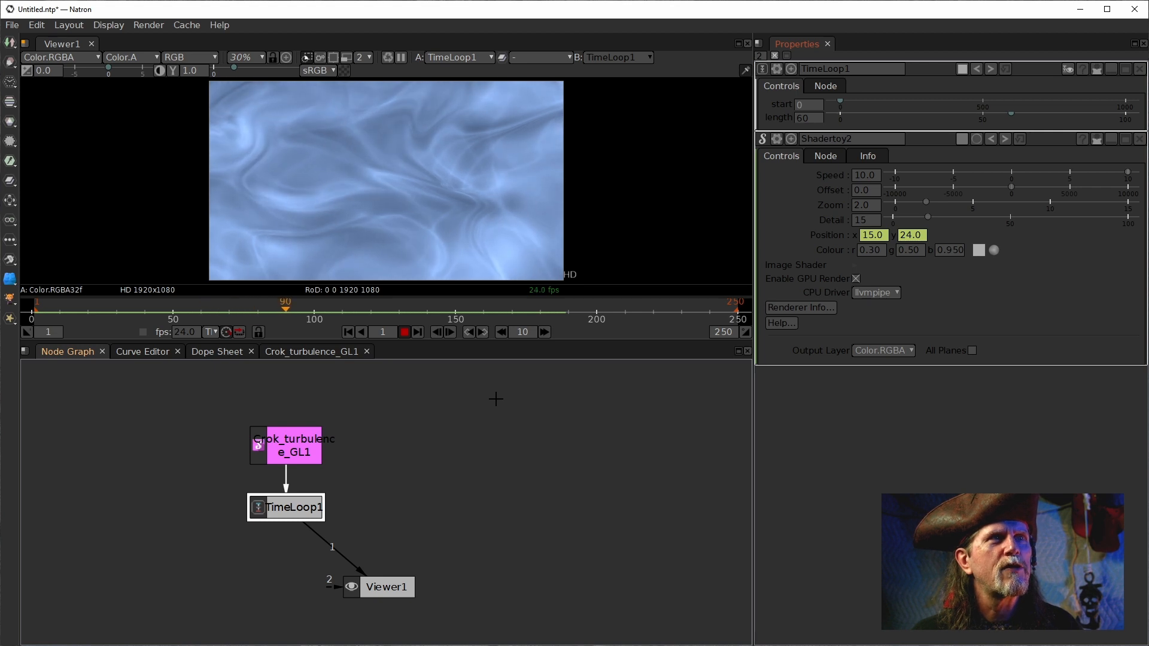
pyautogui.click(347, 332)
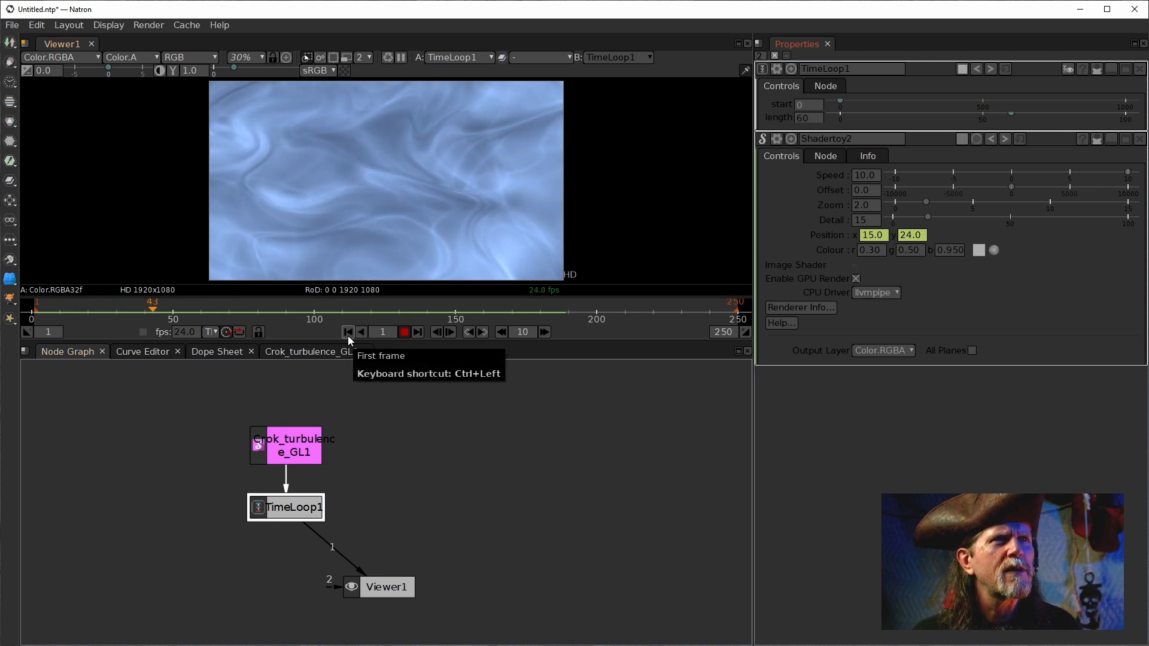
pyautogui.click(347, 332)
pyautogui.click(404, 333)
# - Set the playback out point to 60 and play the loop within that range, stopping at frame 37
pyautogui.click(720, 333)
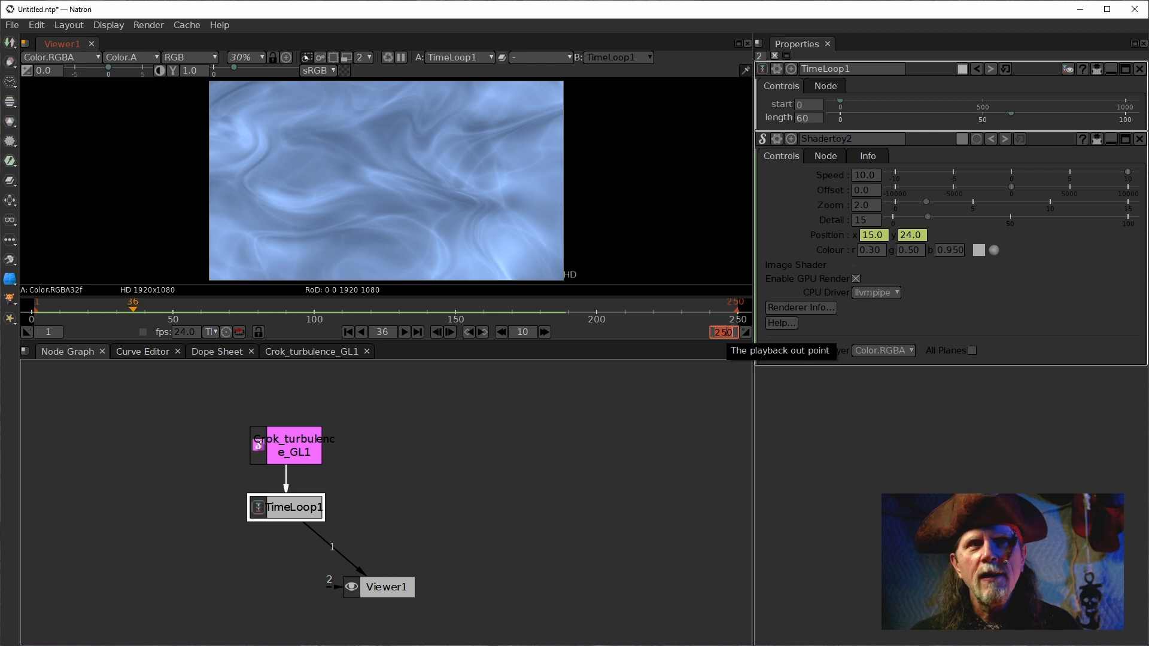
pyautogui.write('60')
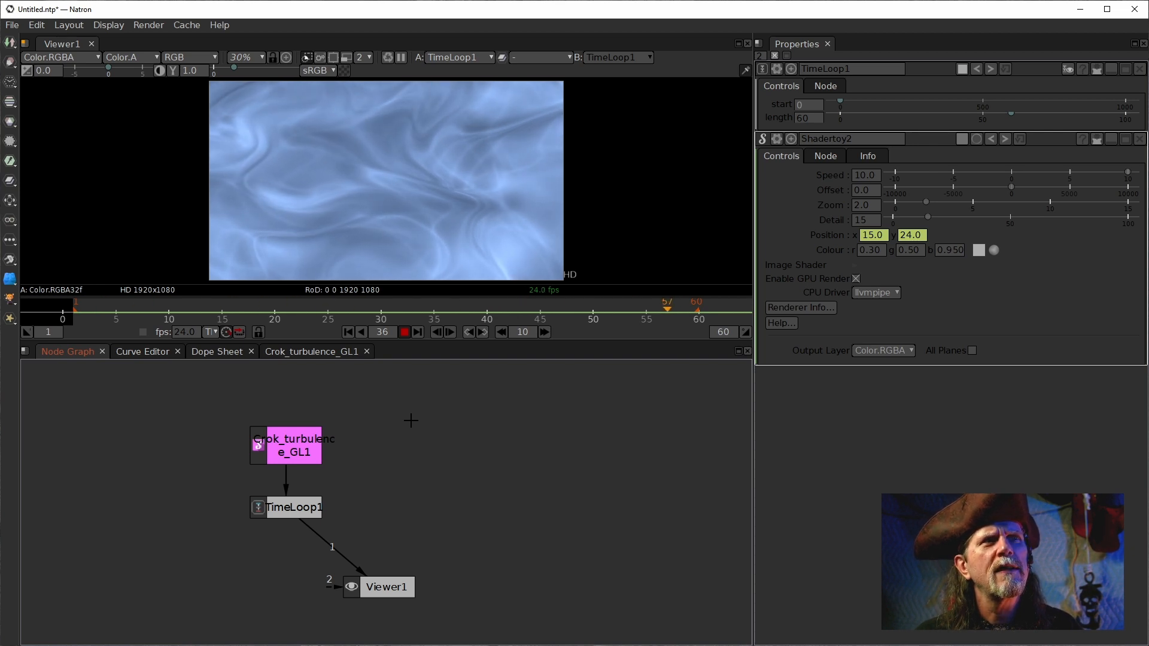
pyautogui.click(405, 332)
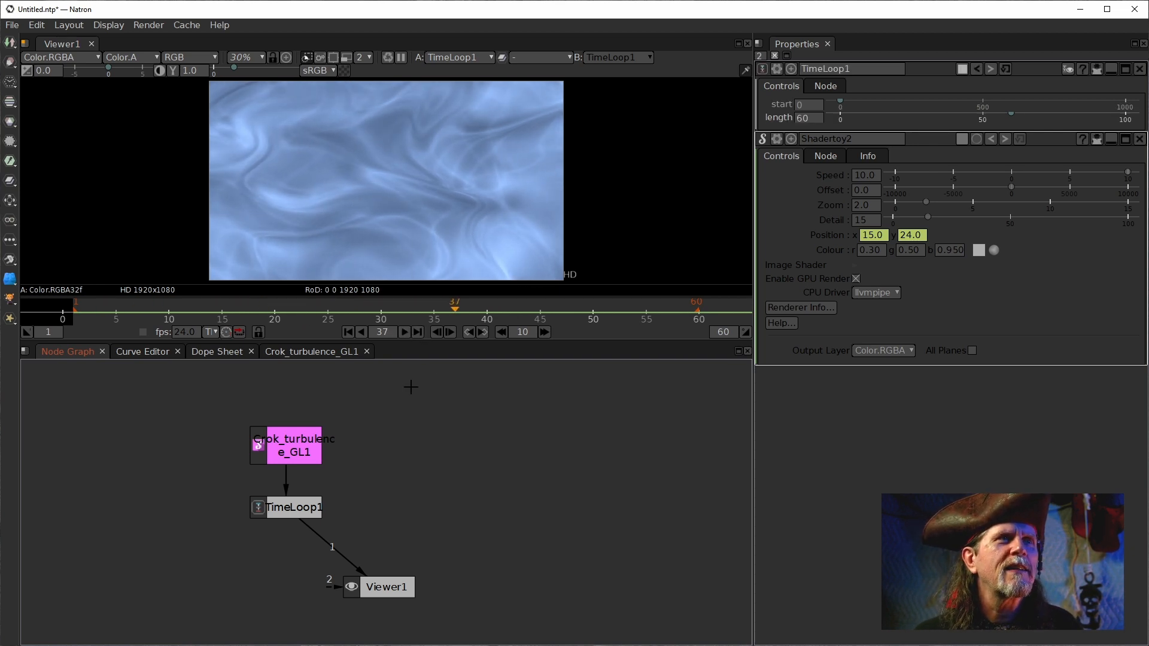
# - Scrub back to frame 13 and preview the loop from there, stopping at frame 20
pyautogui.click(179, 314)
pyautogui.moveTo(184, 318); pyautogui.dragTo(200, 321)
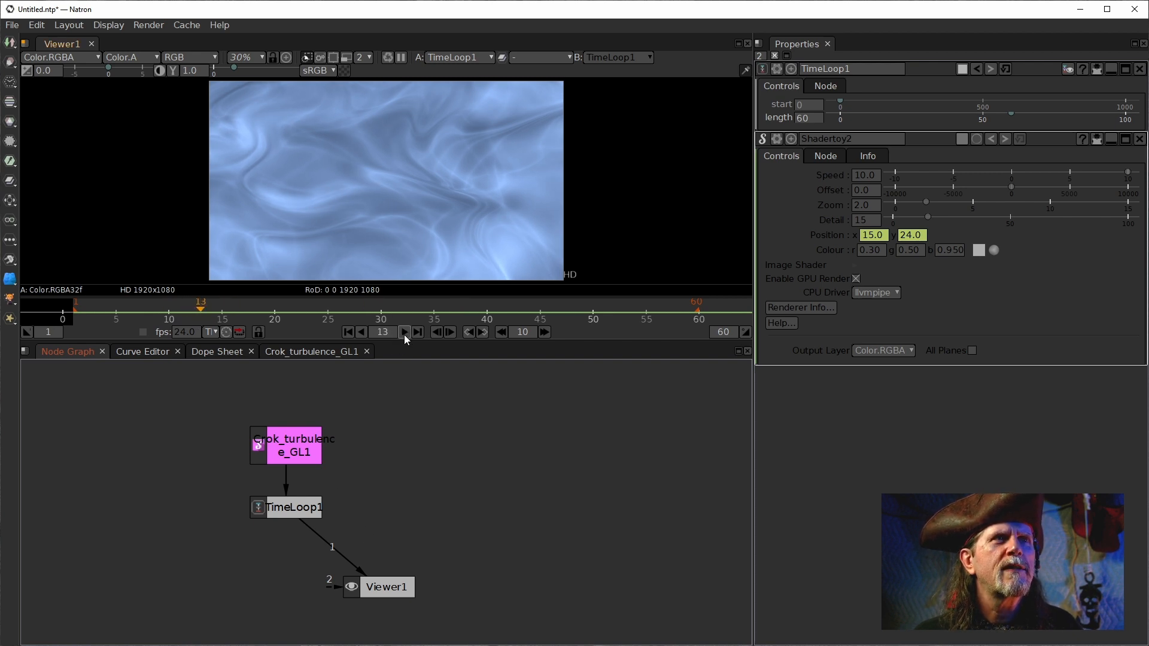
pyautogui.click(435, 332)
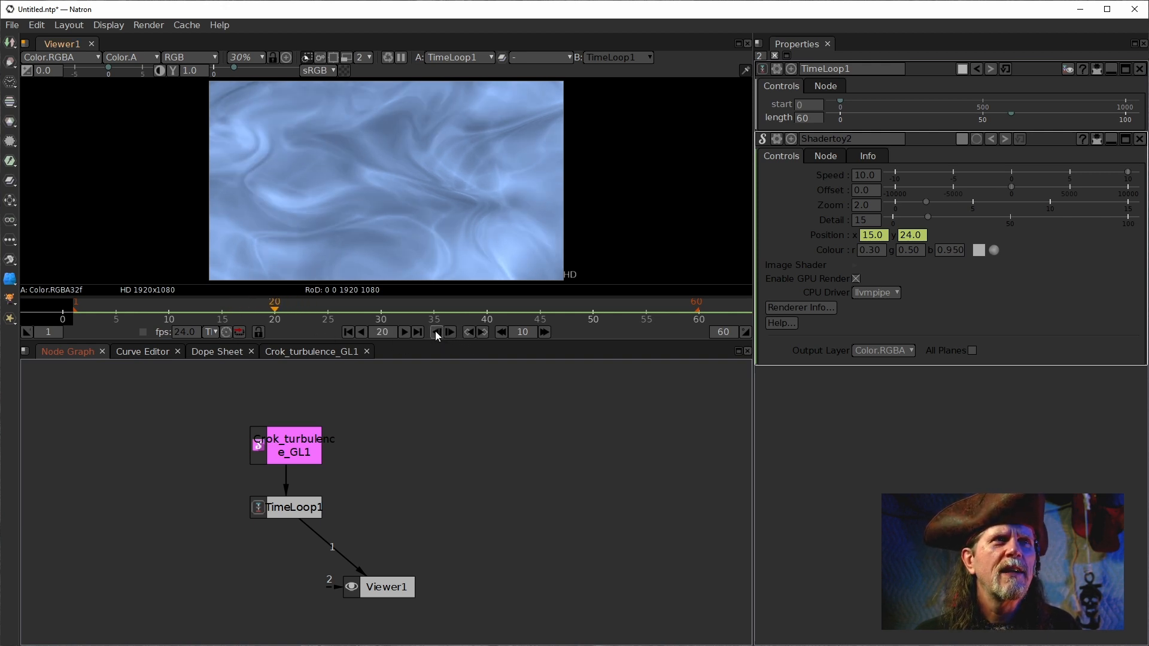
# - Open TimeLoop1's internal node graph, unlock it for editing and bring its whole node chain into view
pyautogui.click(293, 512)
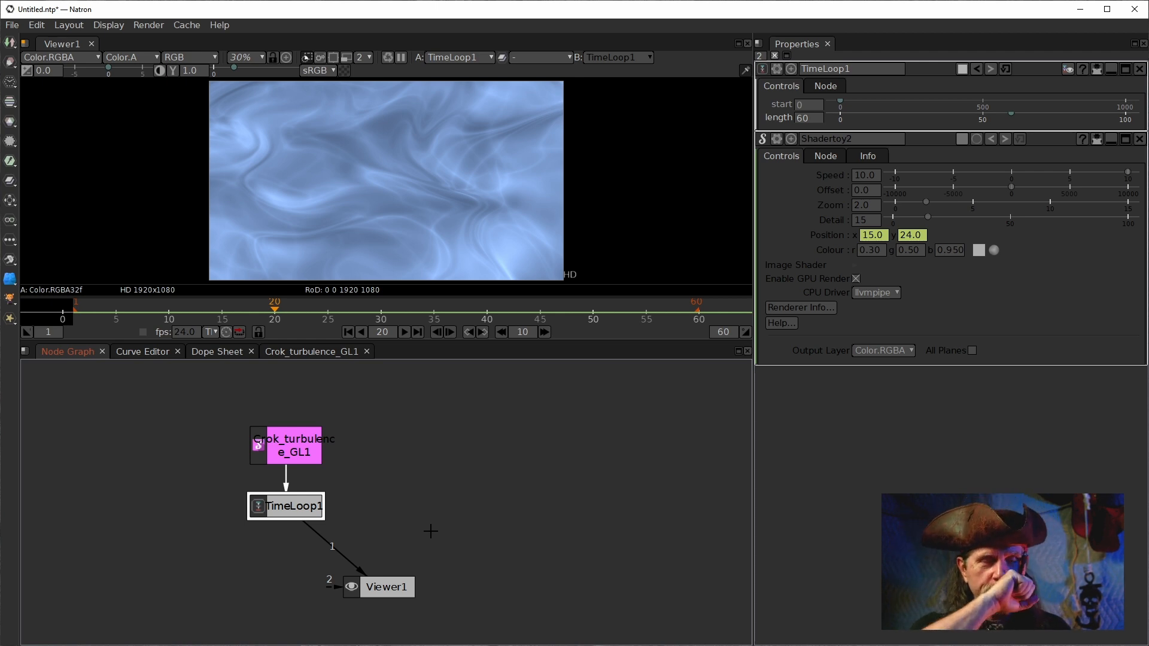
pyautogui.click(359, 354)
pyautogui.click(67, 351)
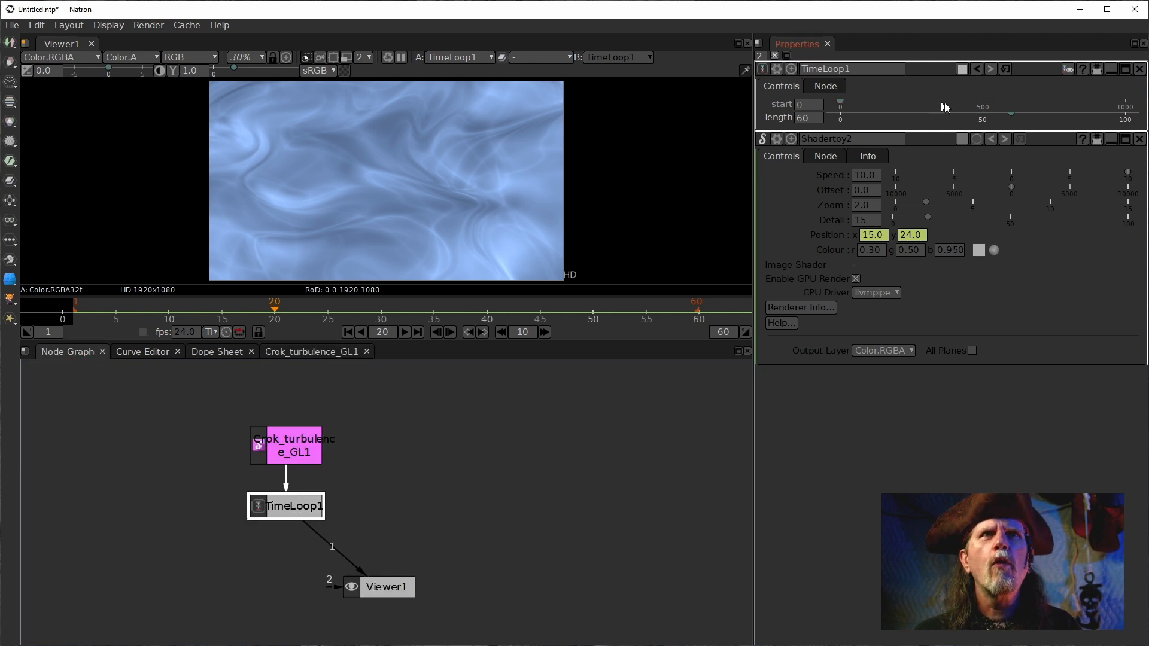
pyautogui.click(1068, 69)
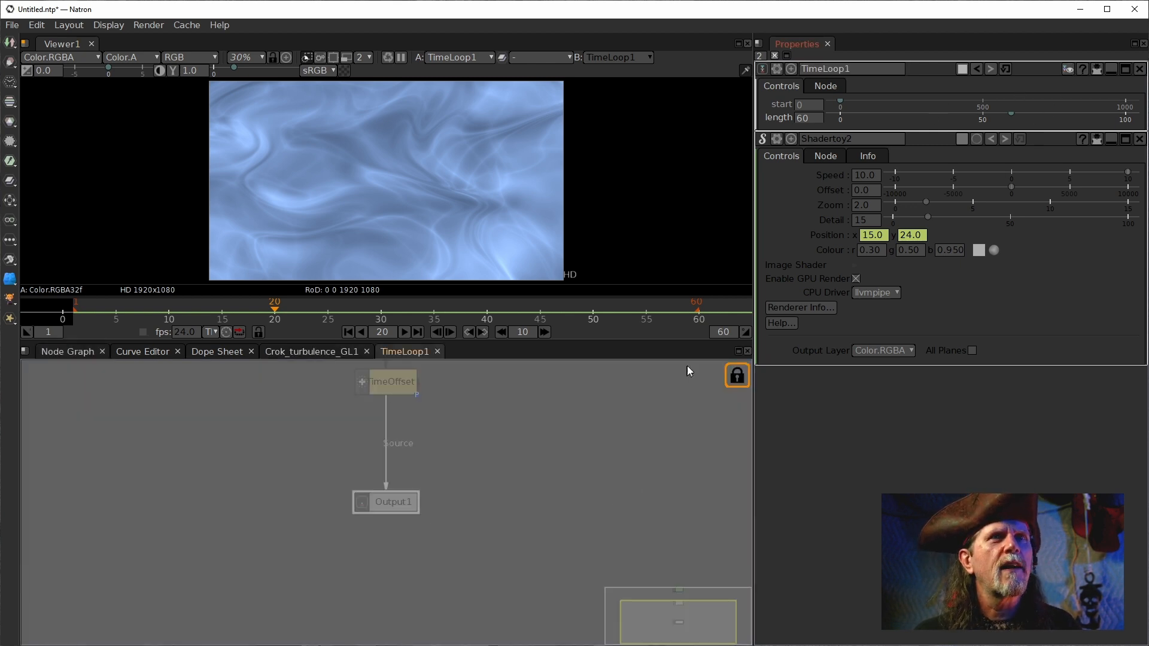
pyautogui.click(737, 376)
pyautogui.moveTo(417, 518); pyautogui.dragTo(409, 523)
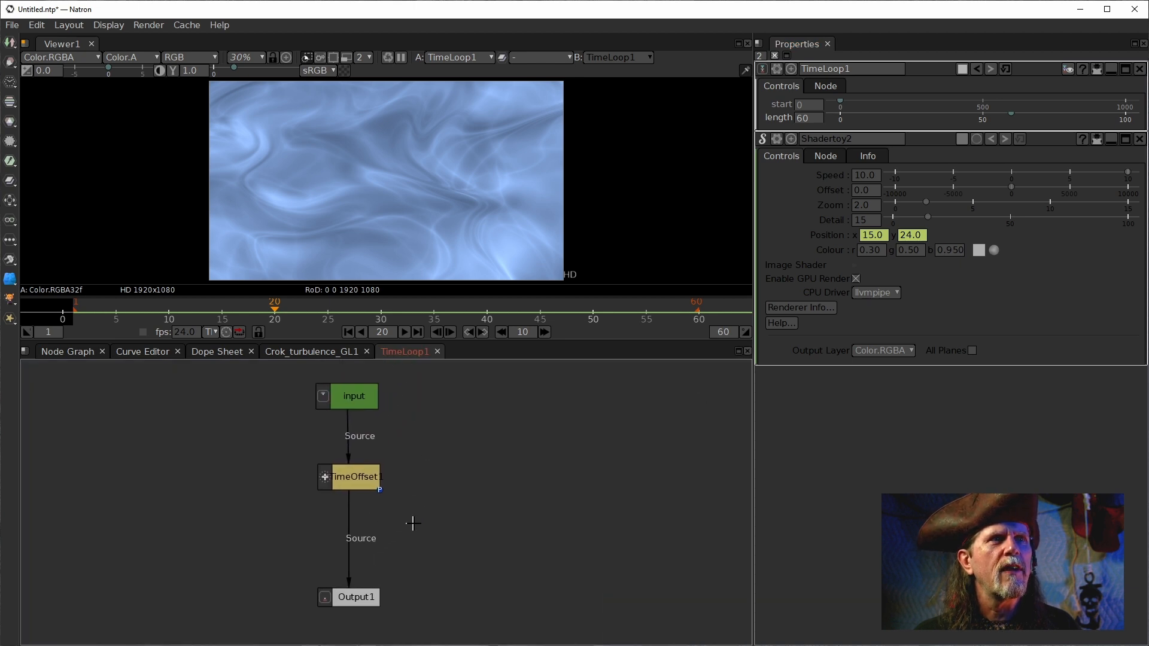
# - Open TimeOffset1's properties and examine the Python expression on its Time Offset (Frames) parameter, leaving it unedited
pyautogui.click(348, 481)
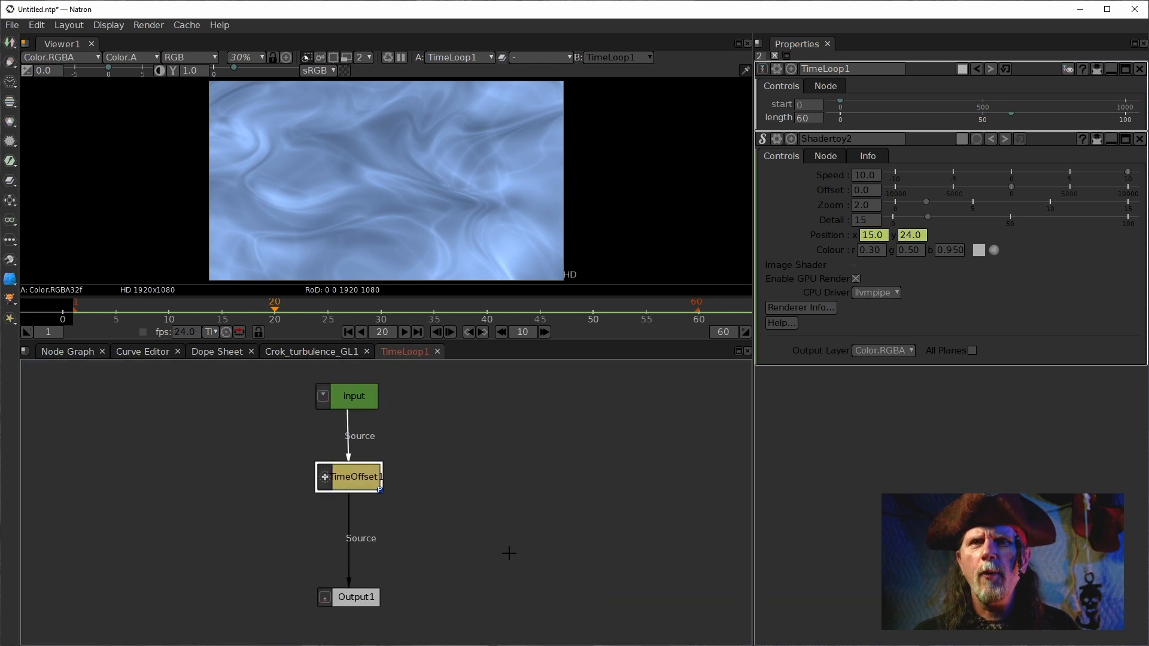
pyautogui.doubleClick(324, 476)
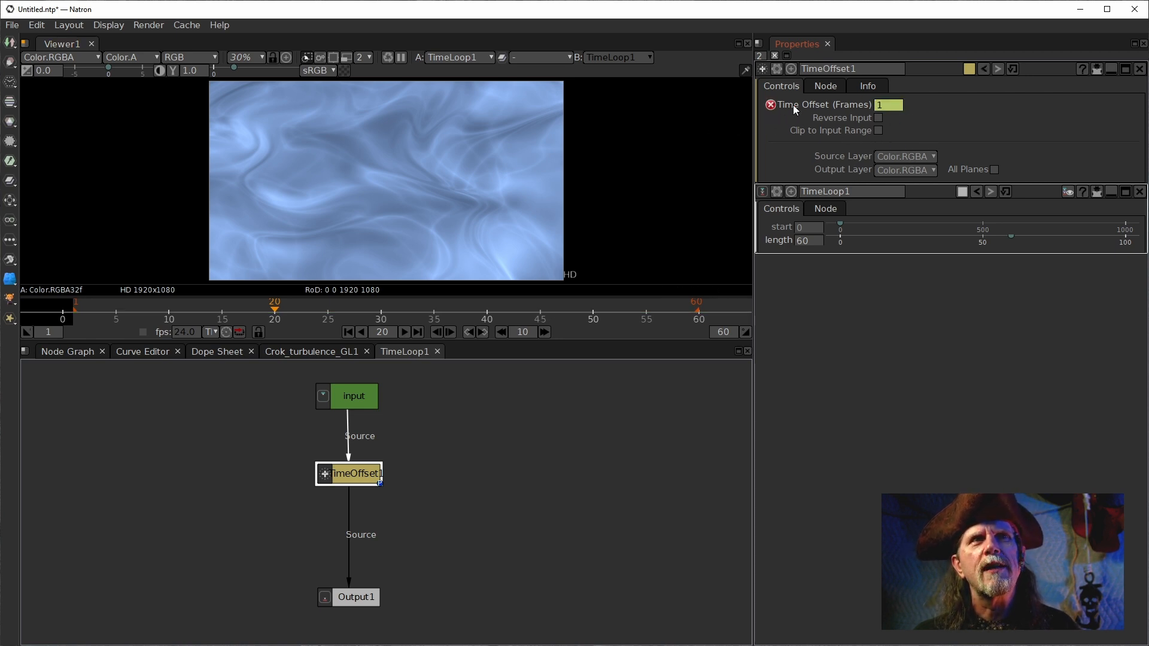
pyautogui.rightClick(890, 108)
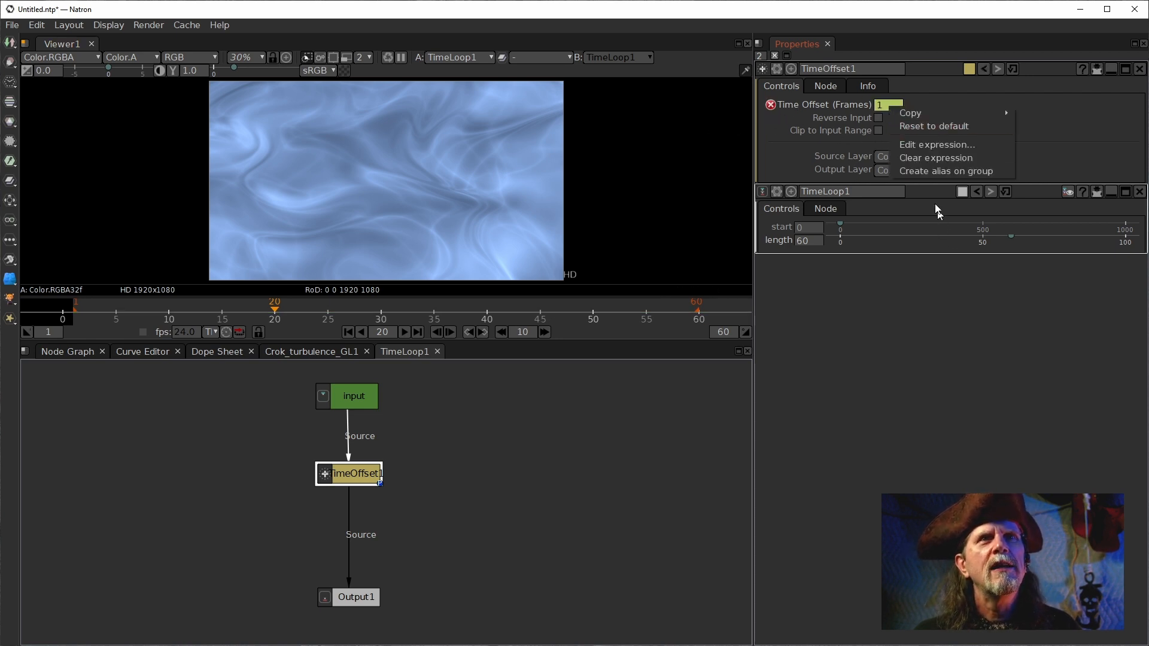
pyautogui.click(939, 149)
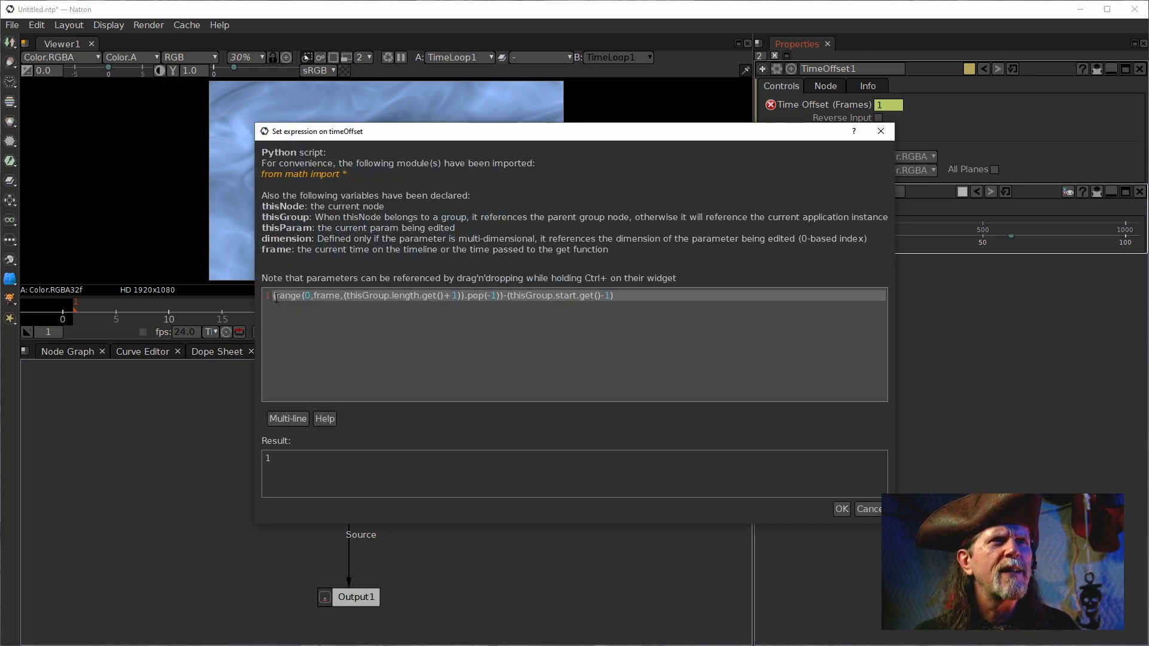
pyautogui.moveTo(276, 296); pyautogui.dragTo(280, 296)
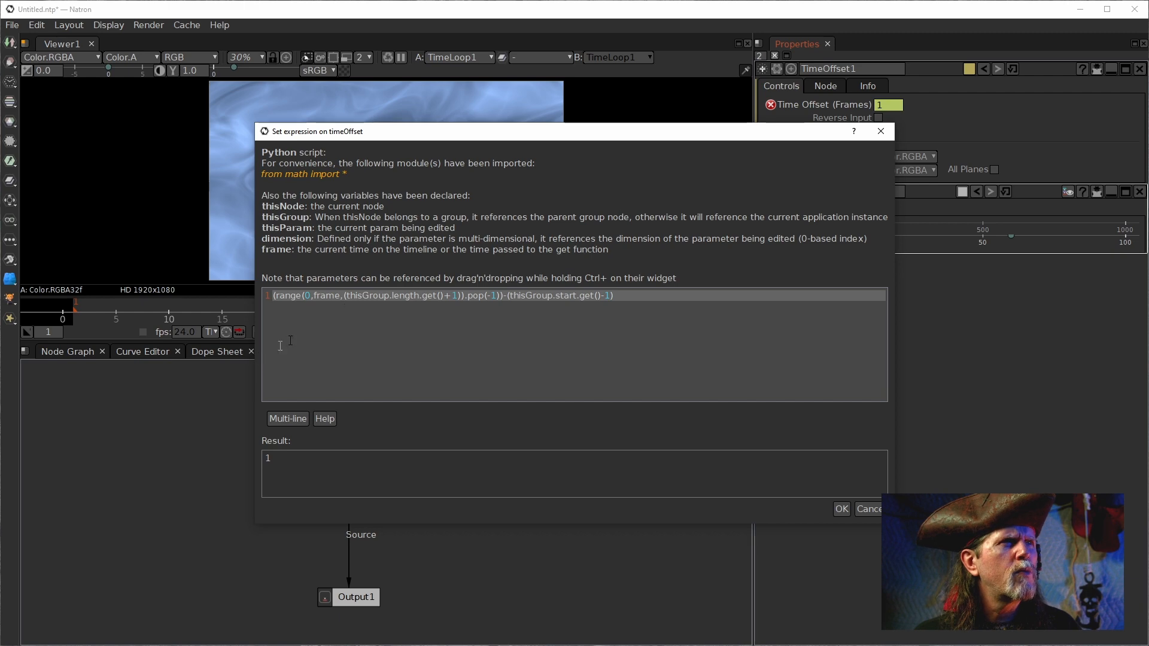
pyautogui.moveTo(459, 132); pyautogui.dragTo(651, 124)
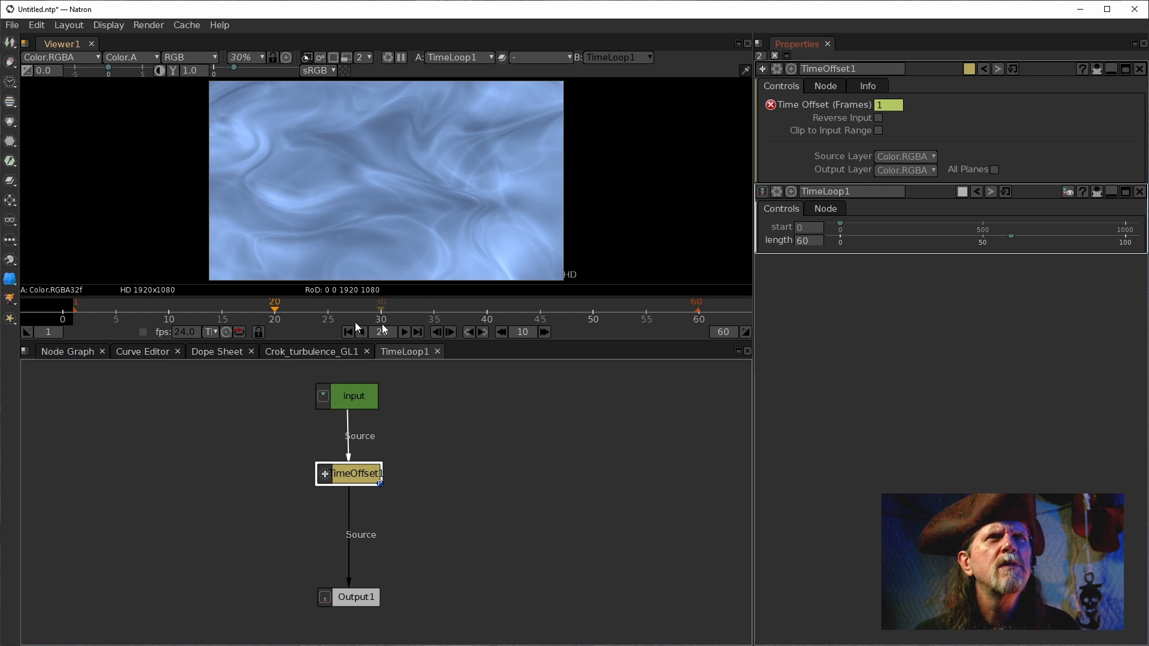
# - Go back to the main node graph, show TimeLoop1's properties and play the loop from the first frame, stopping at frame 31
pyautogui.click(94, 351)
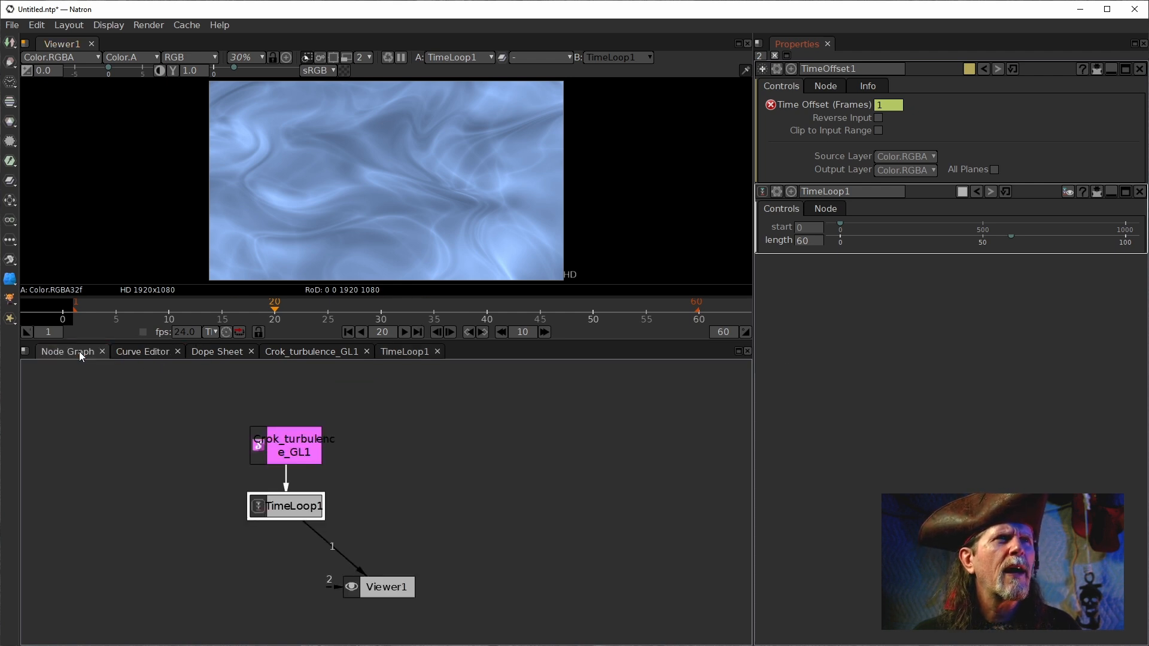
pyautogui.doubleClick(300, 506)
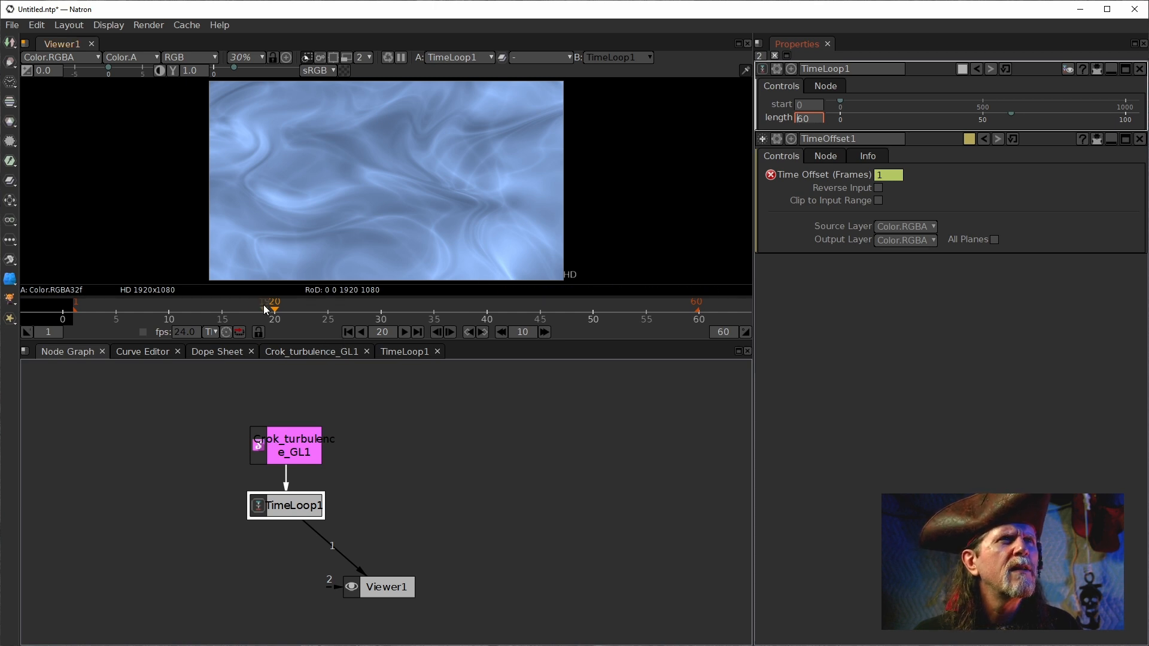
pyautogui.moveTo(270, 304)
pyautogui.mouseDown()
pyautogui.moveTo(256, 309)
pyautogui.moveTo(455, 310)
pyautogui.moveTo(110, 310)
pyautogui.moveTo(653, 310)
pyautogui.moveTo(253, 310)
pyautogui.mouseUp()
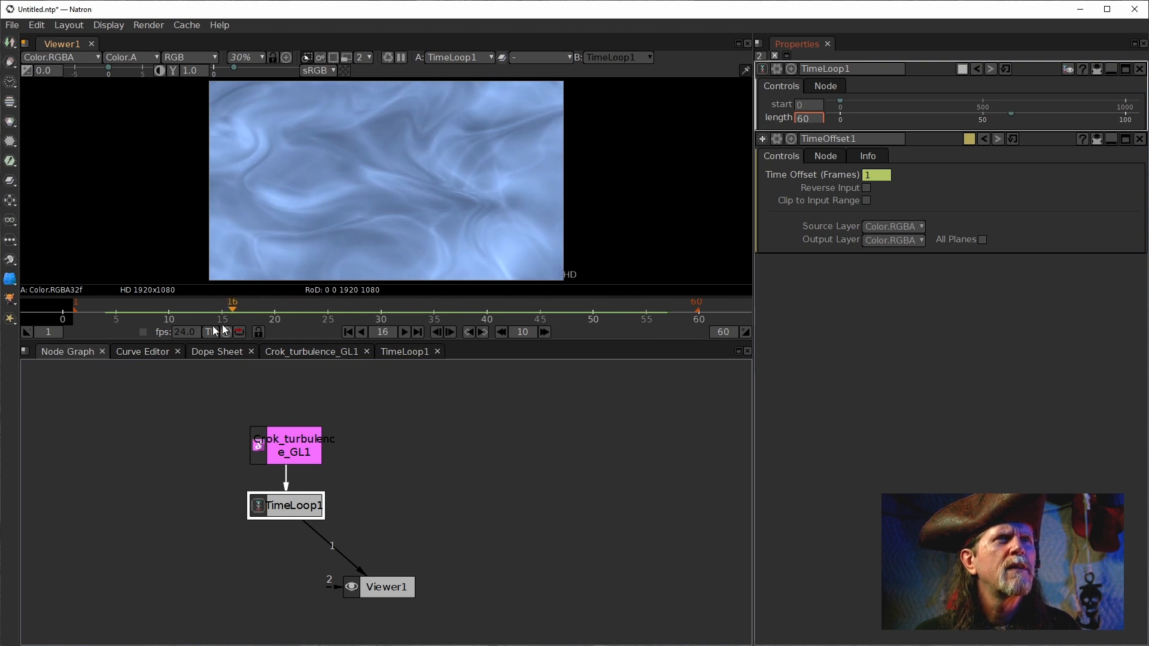
pyautogui.click(348, 332)
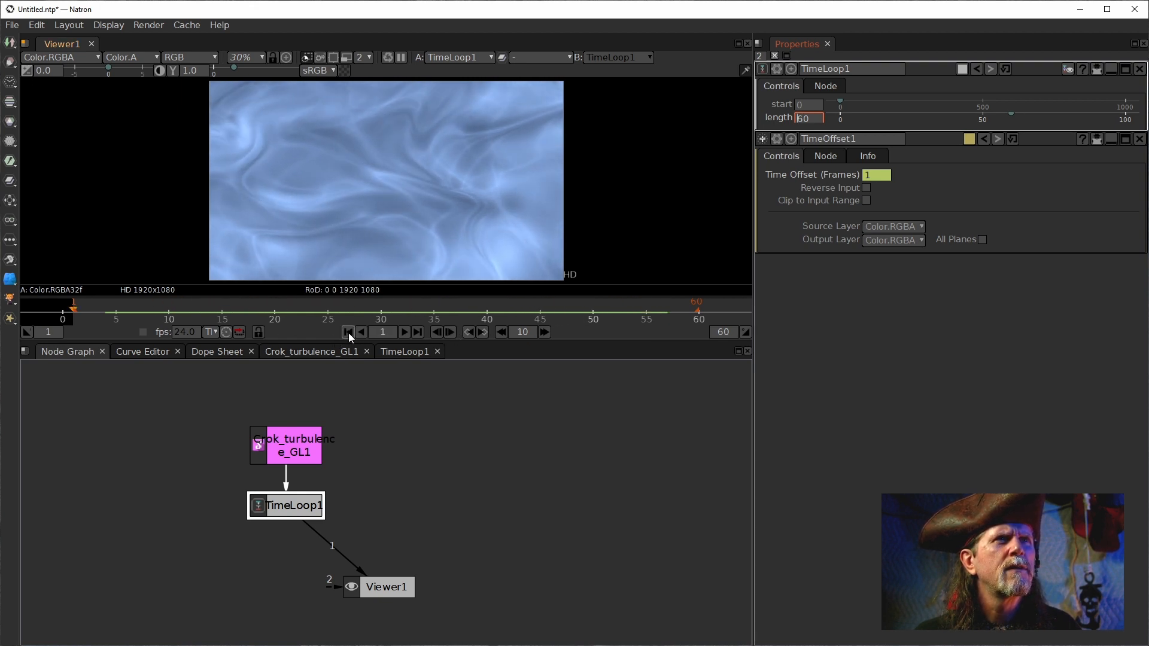
pyautogui.click(405, 332)
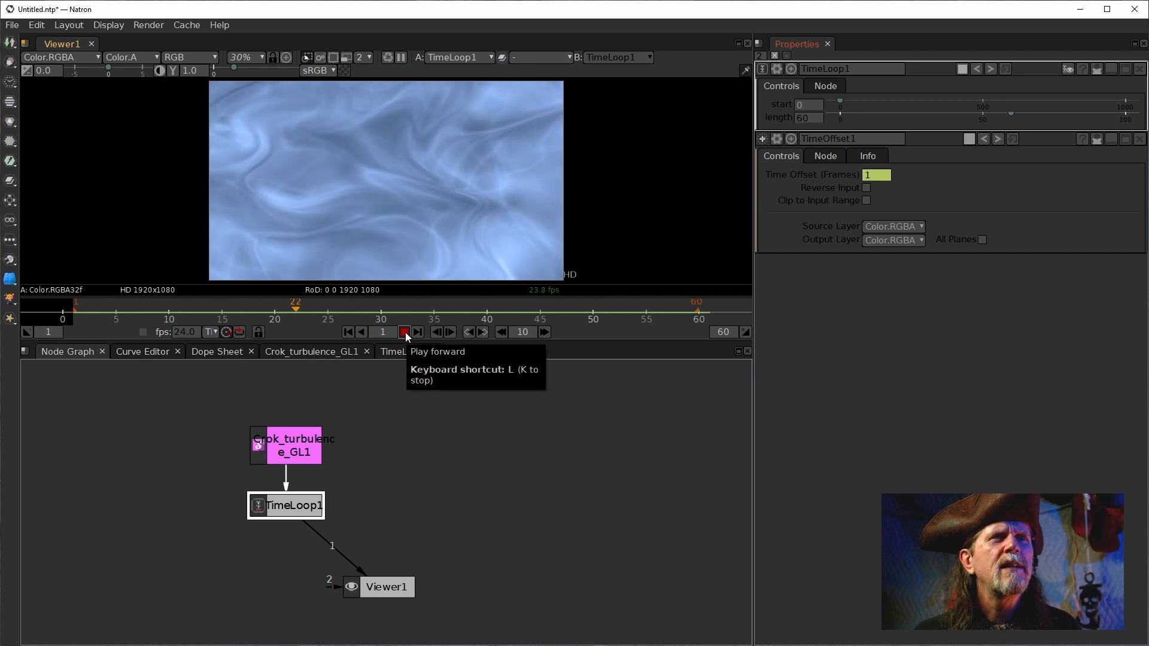
pyautogui.click(405, 332)
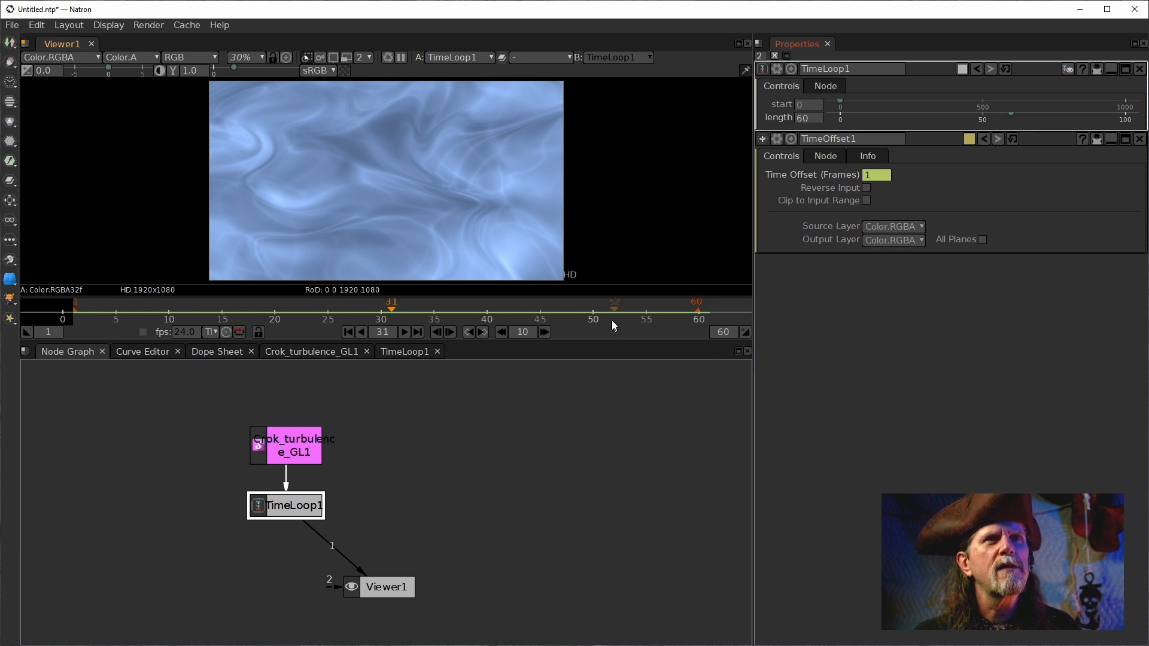
# - Set the playback out point to 250 and return the playhead to the first frame
pyautogui.scroll(-5, 611, 319)
pyautogui.moveTo(671, 315); pyautogui.dragTo(460, 308)
pyautogui.rightClick(464, 308)
pyautogui.scroll(-15, 502, 315)
pyautogui.scroll(-4, 545, 319)
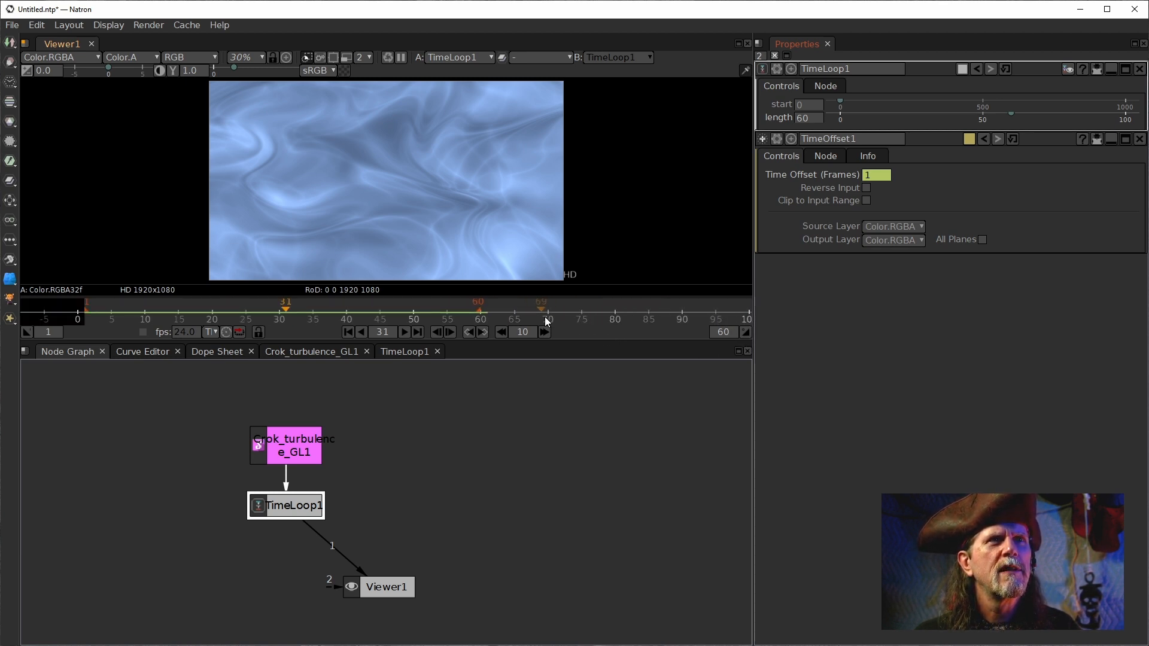
pyautogui.scroll(-4, 545, 318)
pyautogui.moveTo(623, 312); pyautogui.dragTo(409, 305)
pyautogui.scroll(-2, 409, 305)
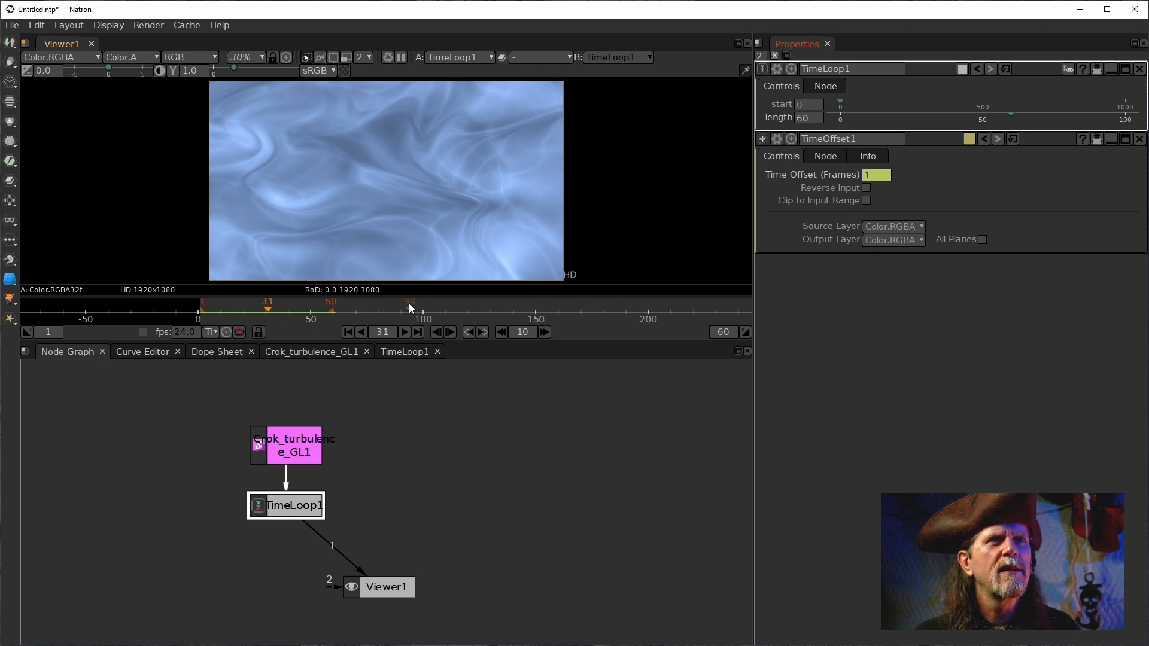
pyautogui.scroll(-2, 469, 303)
pyautogui.moveTo(549, 308); pyautogui.dragTo(477, 307)
pyautogui.doubleClick(718, 332)
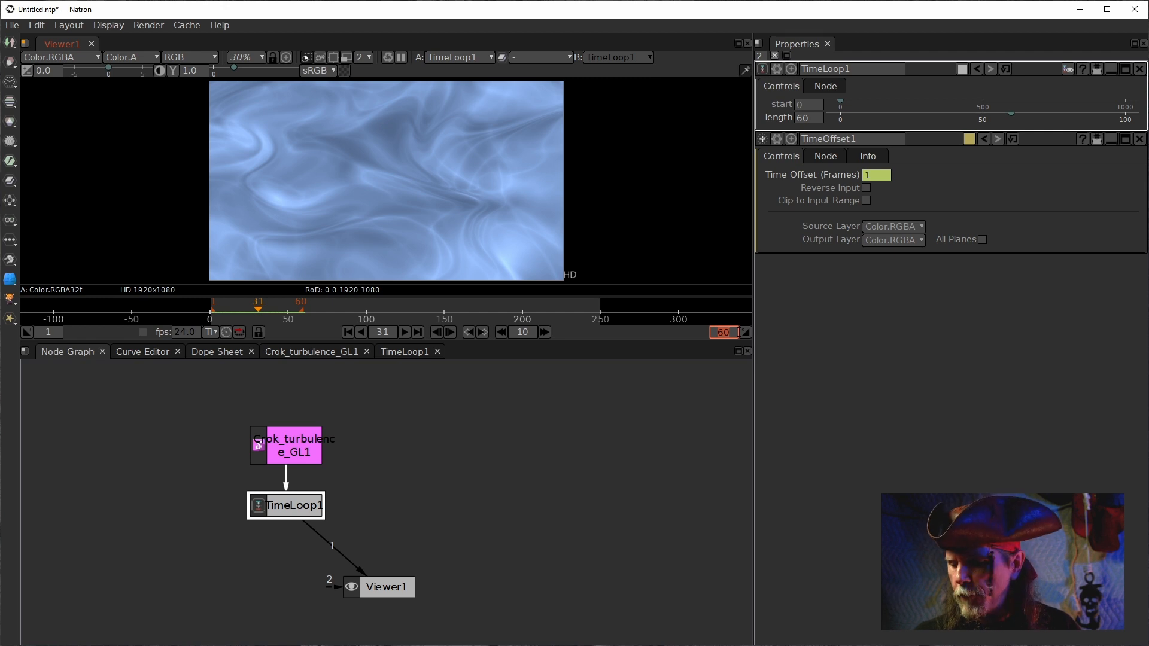
pyautogui.write('1')
pyautogui.press('BackSpace')
pyautogui.write('25')
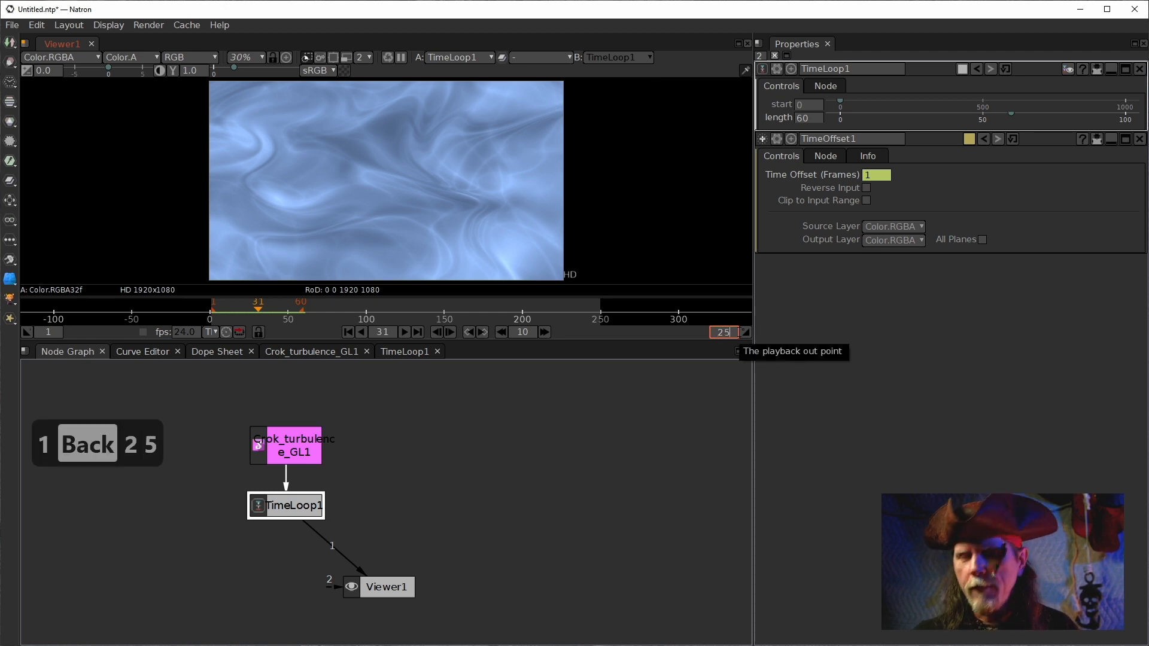
pyautogui.write('0')
pyautogui.press('Return')
pyautogui.write('.')
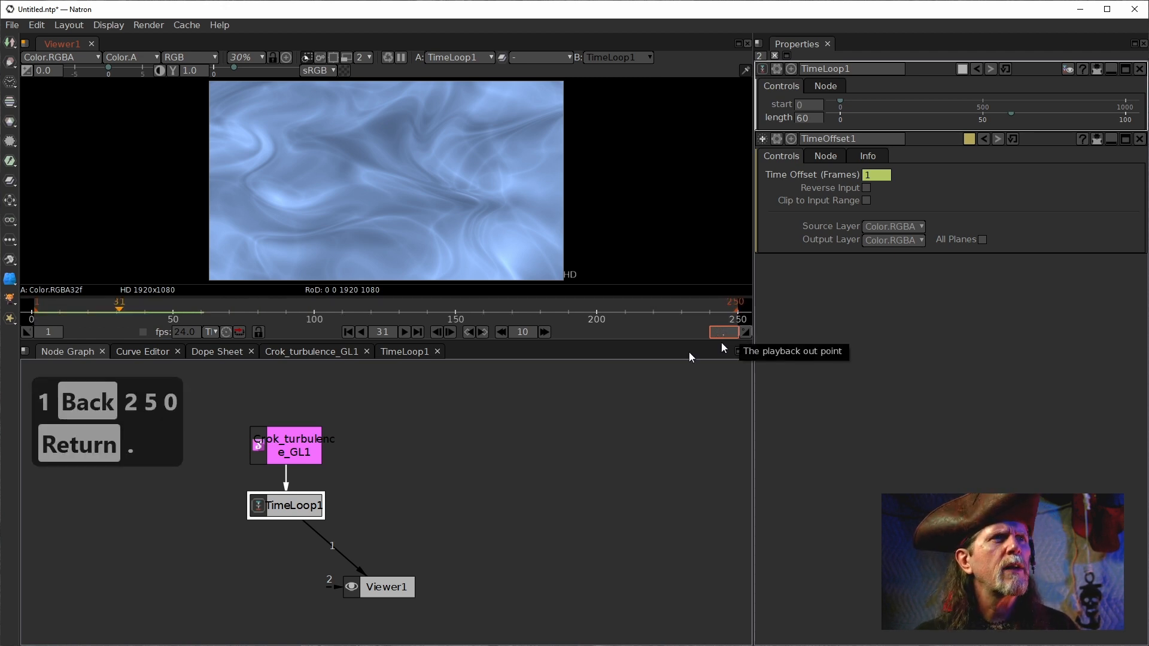
pyautogui.click(481, 534)
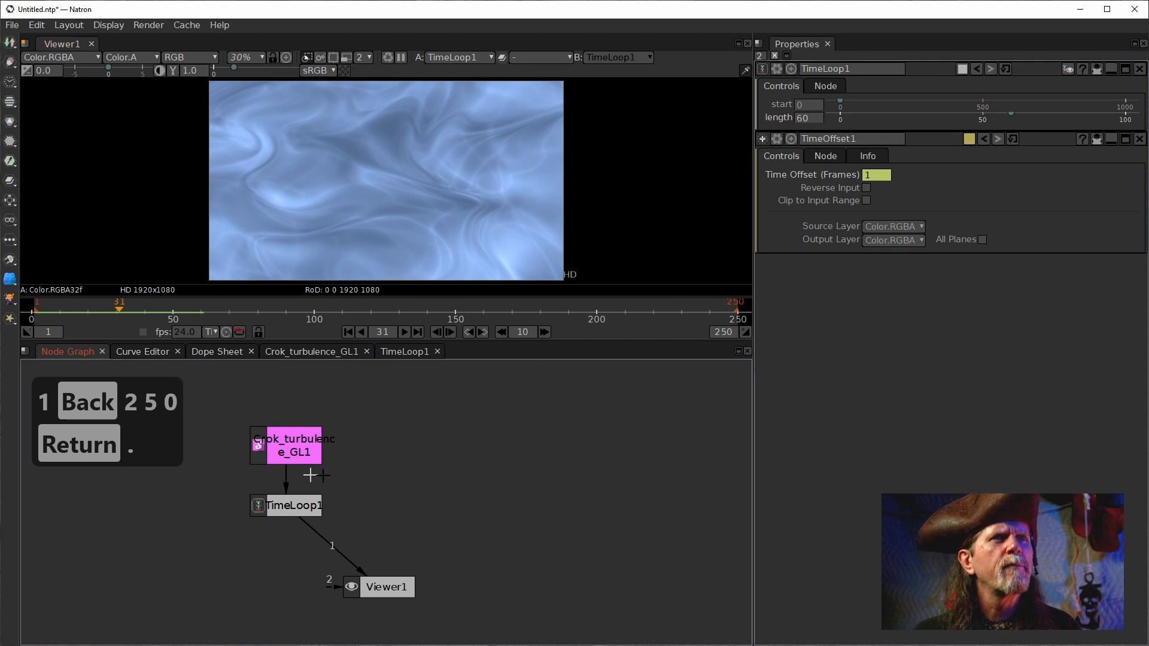
pyautogui.click(348, 332)
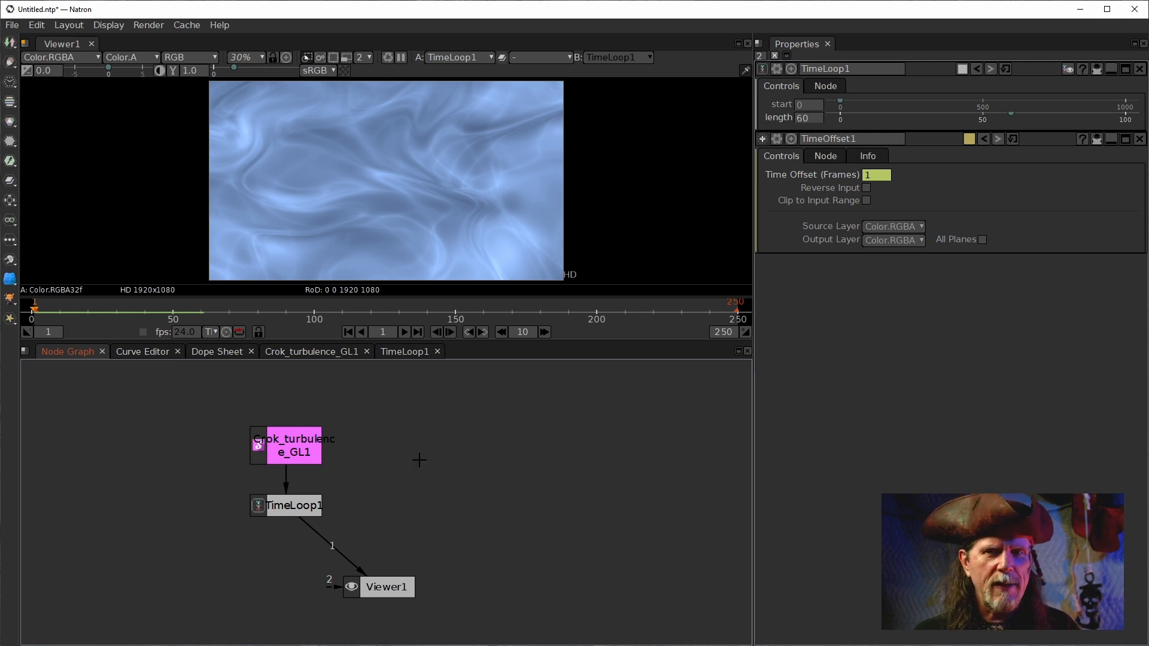
pyautogui.click(850, 220)
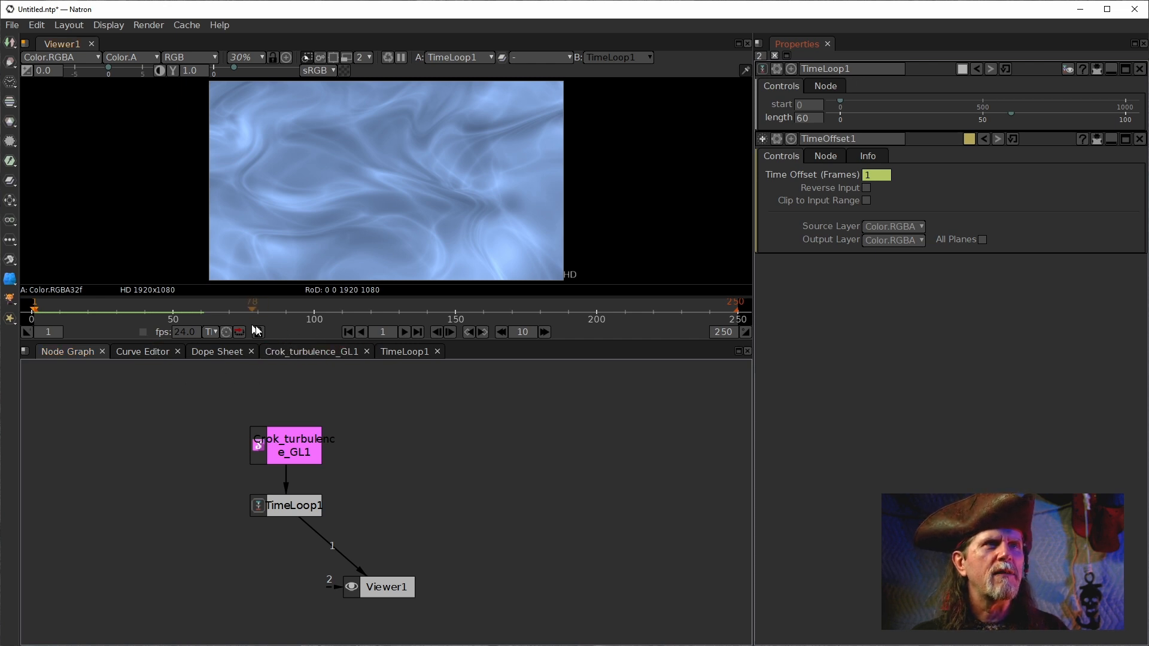
# - Play the looped turbulence from the first frame and stop playback at frame 218
pyautogui.click(405, 333)
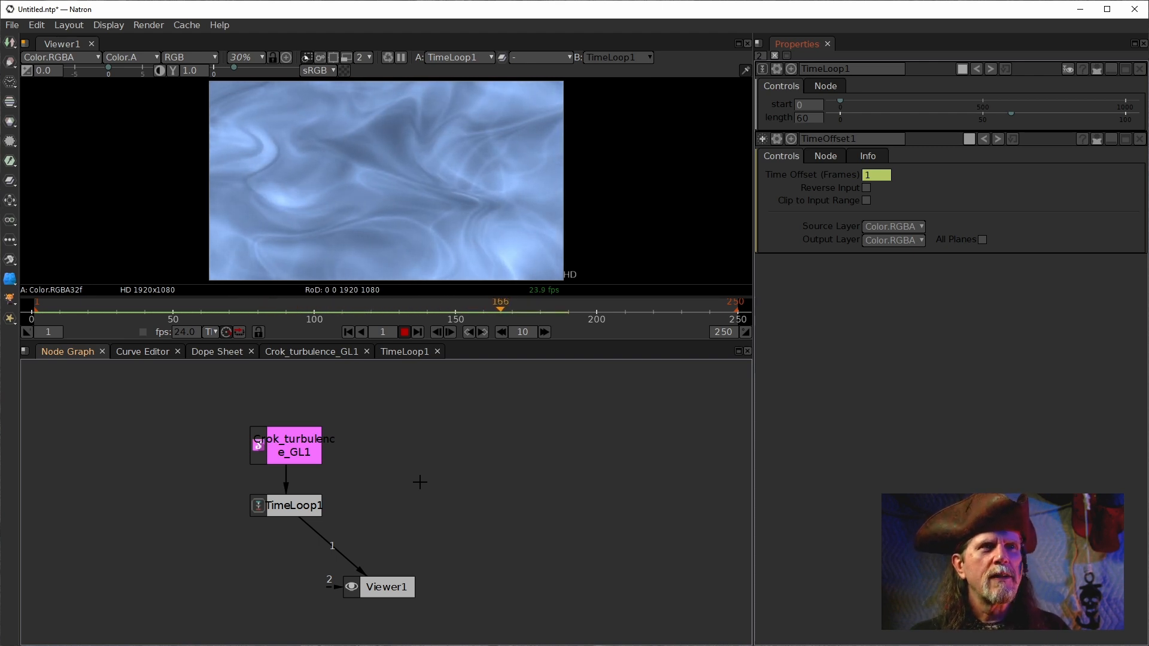
pyautogui.click(405, 332)
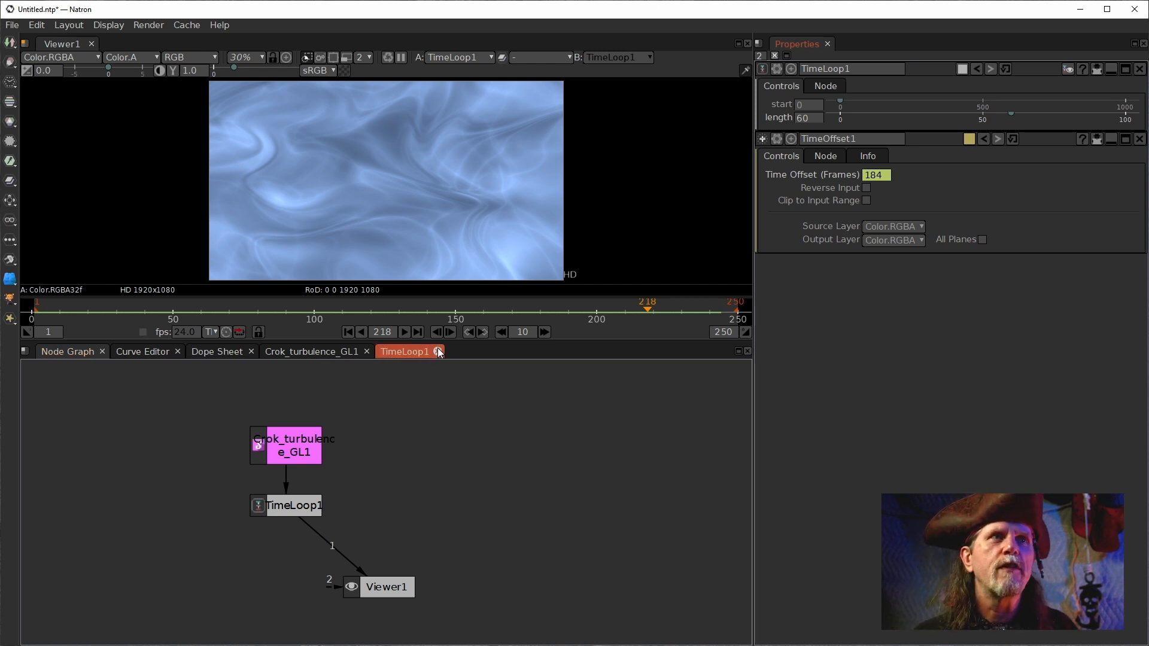
# - Review the internal node graphs of TimeLoop1 and Crok_turbulence_GL1 and close both group graphs
pyautogui.click(403, 353)
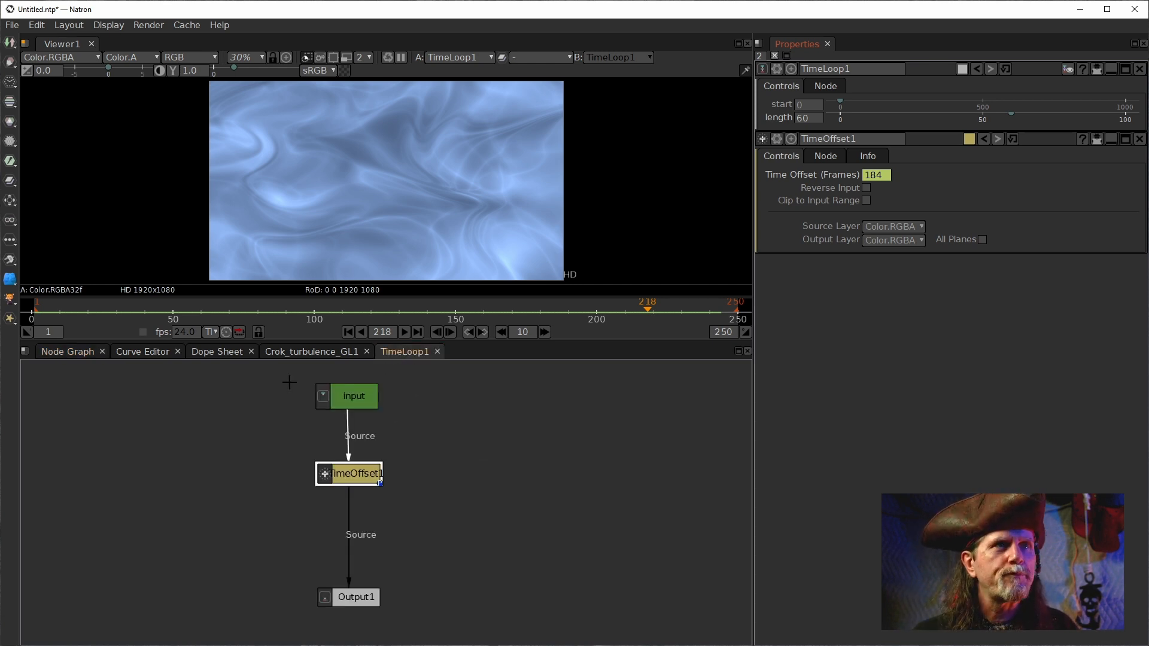
pyautogui.click(295, 357)
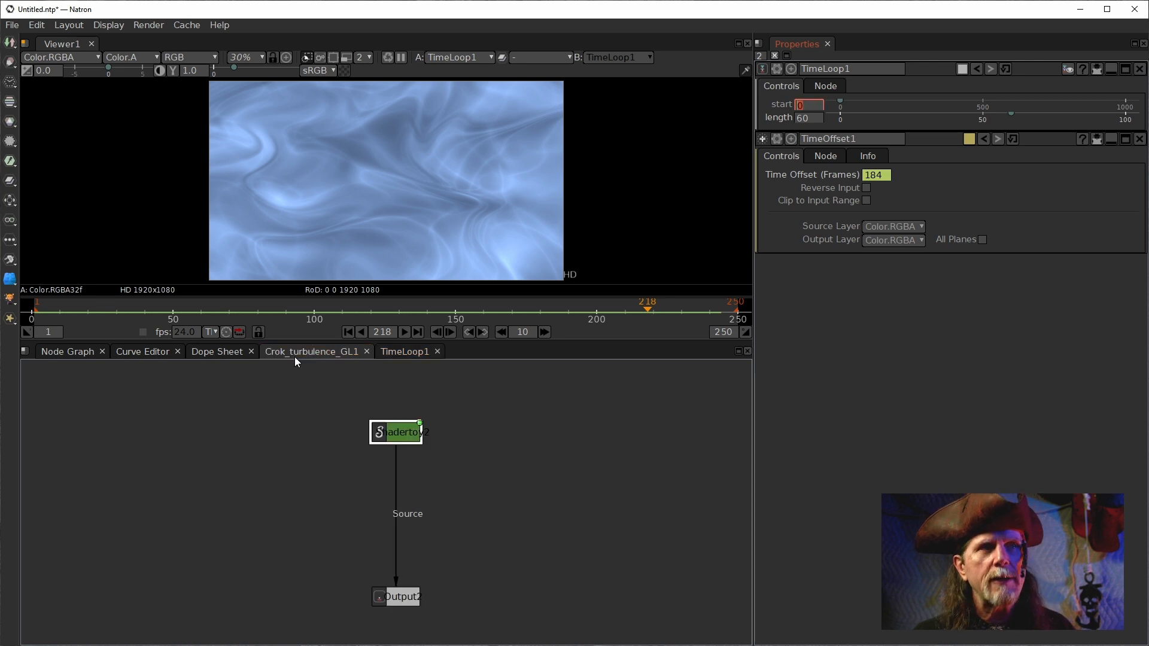
pyautogui.click(402, 352)
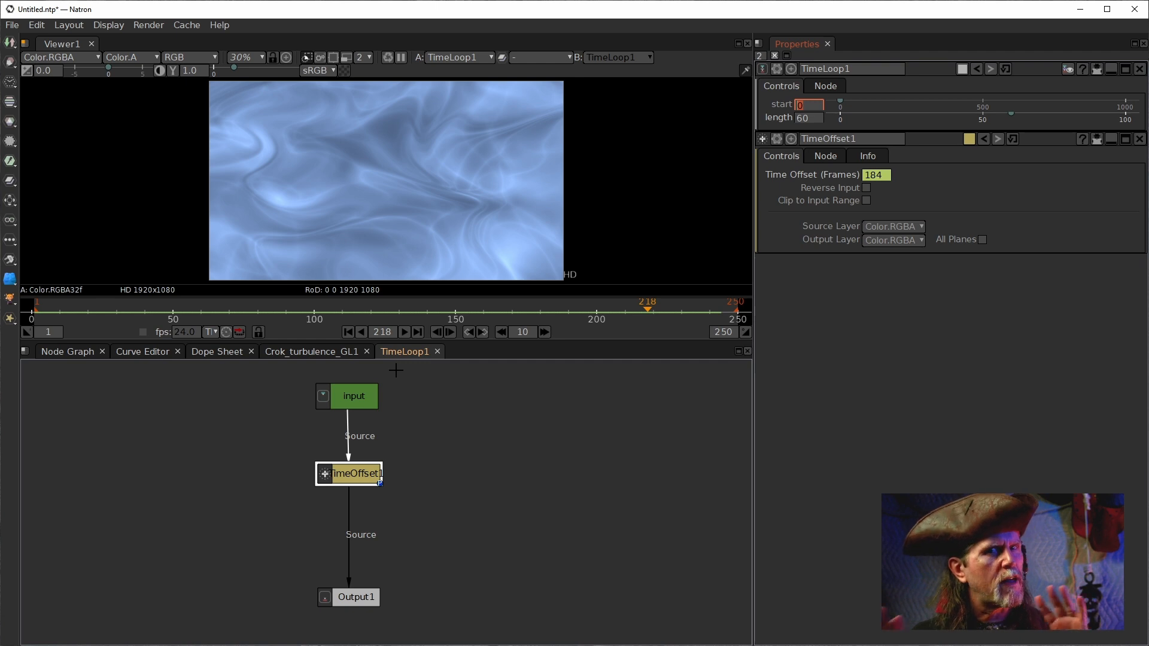
pyautogui.click(310, 357)
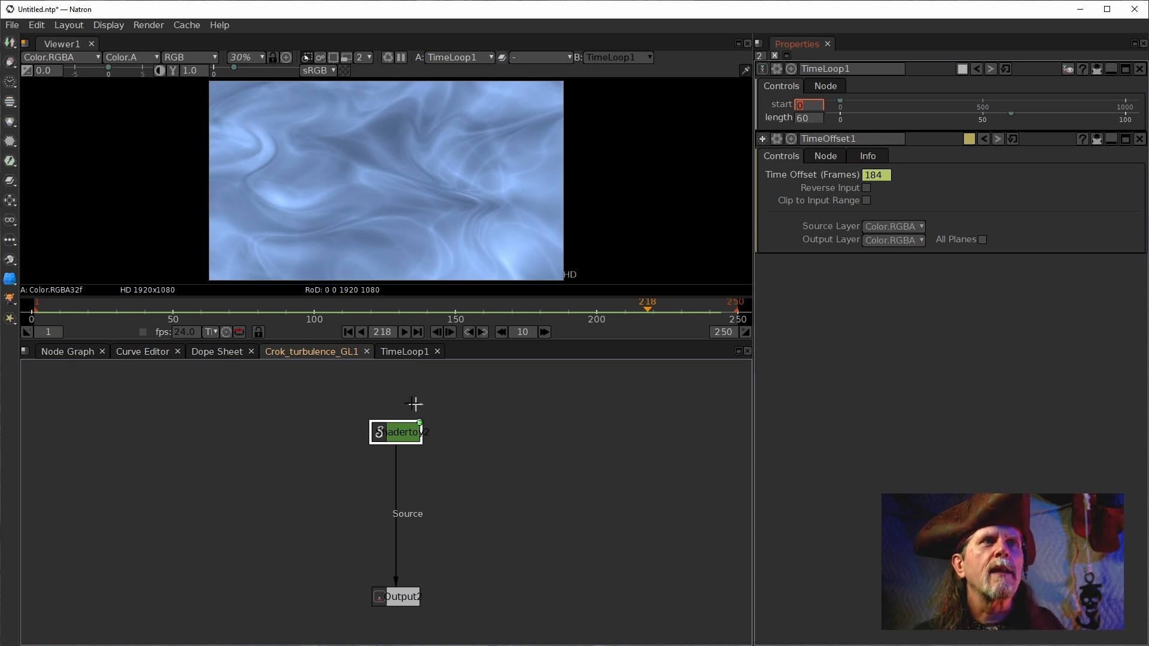
pyautogui.click(367, 352)
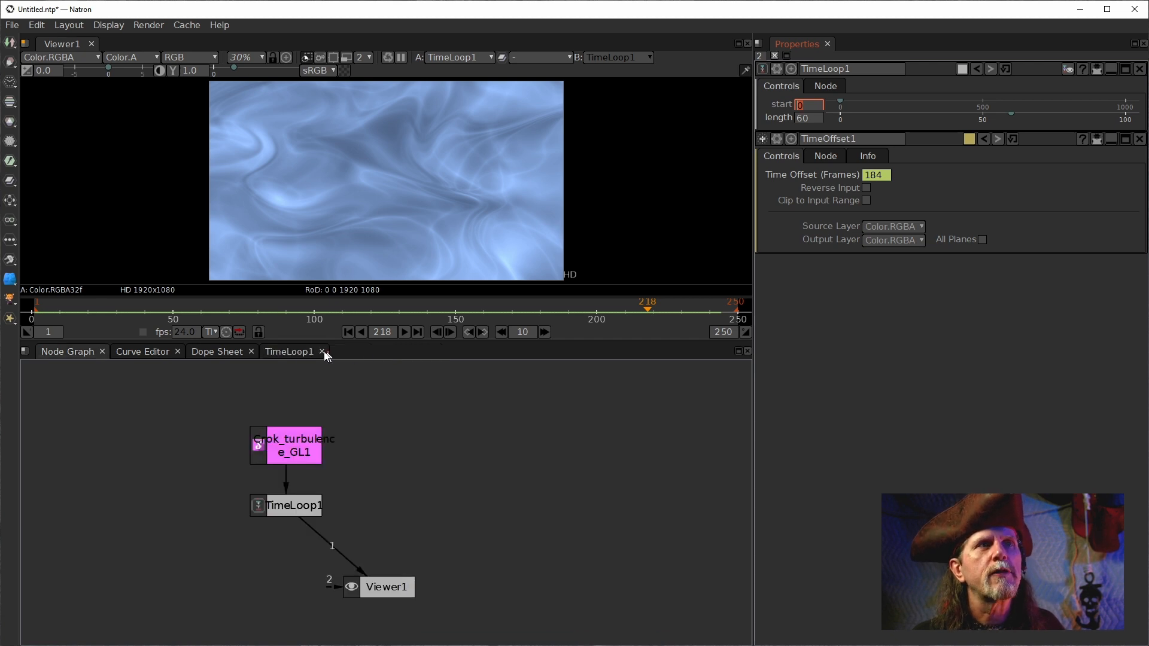
pyautogui.click(293, 352)
pyautogui.click(321, 352)
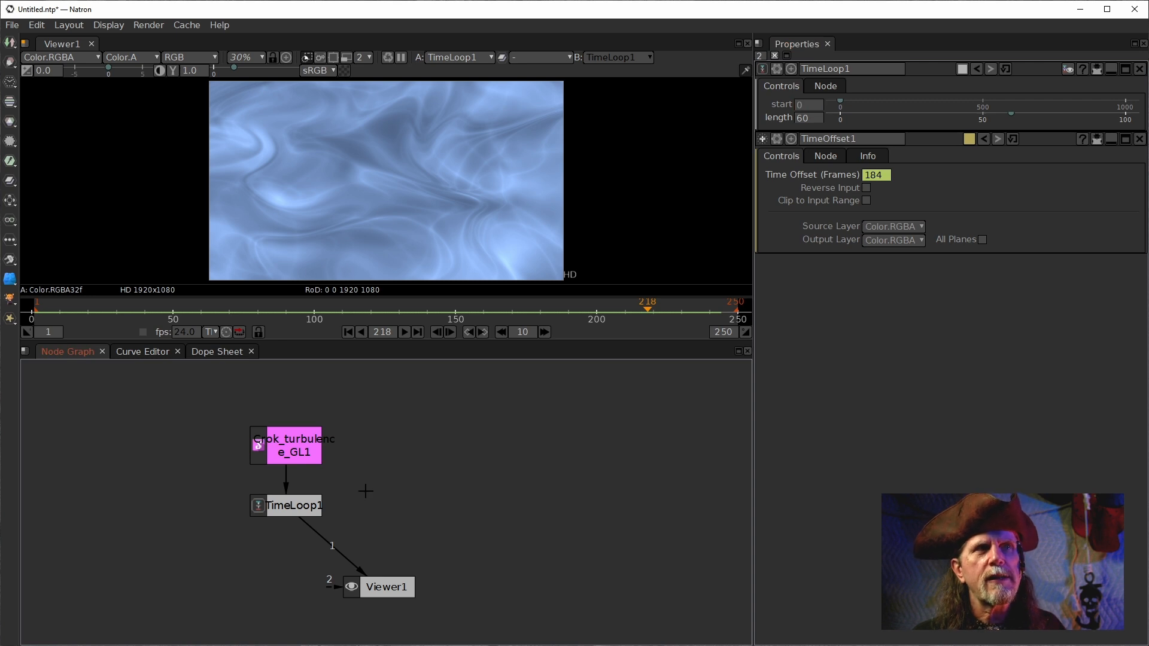
# - Examine TimeLoop1's Node settings with the Export as PyPlug option, look at the Curve Editor and return to the main node graph
pyautogui.click(302, 501)
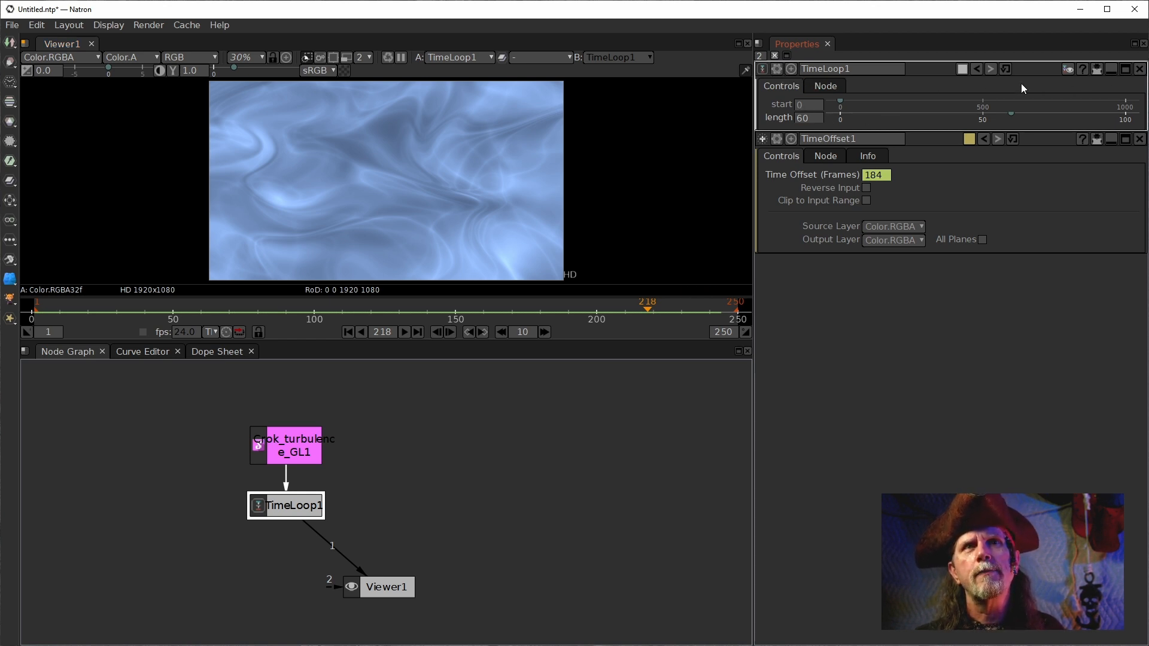
pyautogui.click(824, 87)
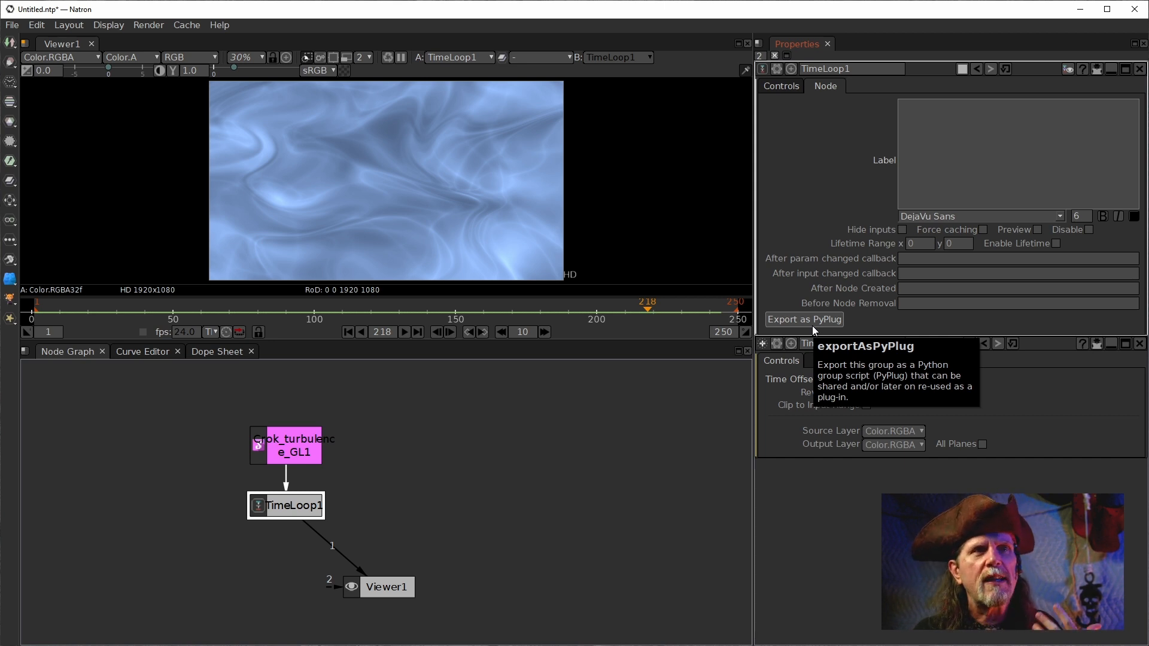
pyautogui.click(204, 356)
pyautogui.click(135, 353)
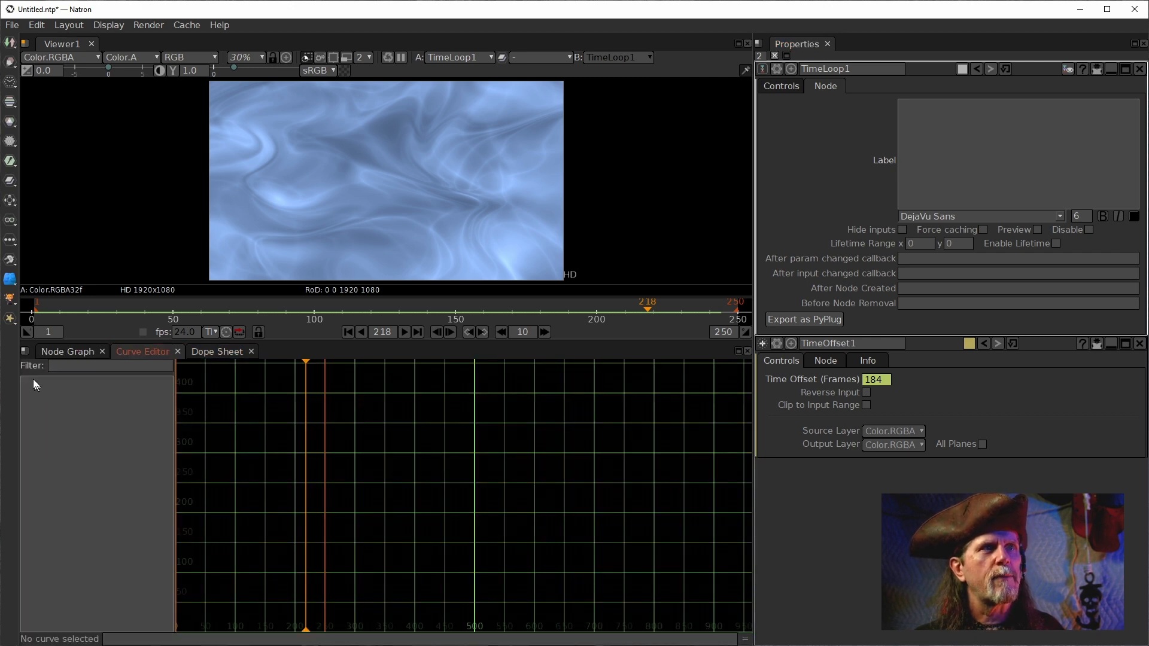
pyautogui.click(65, 352)
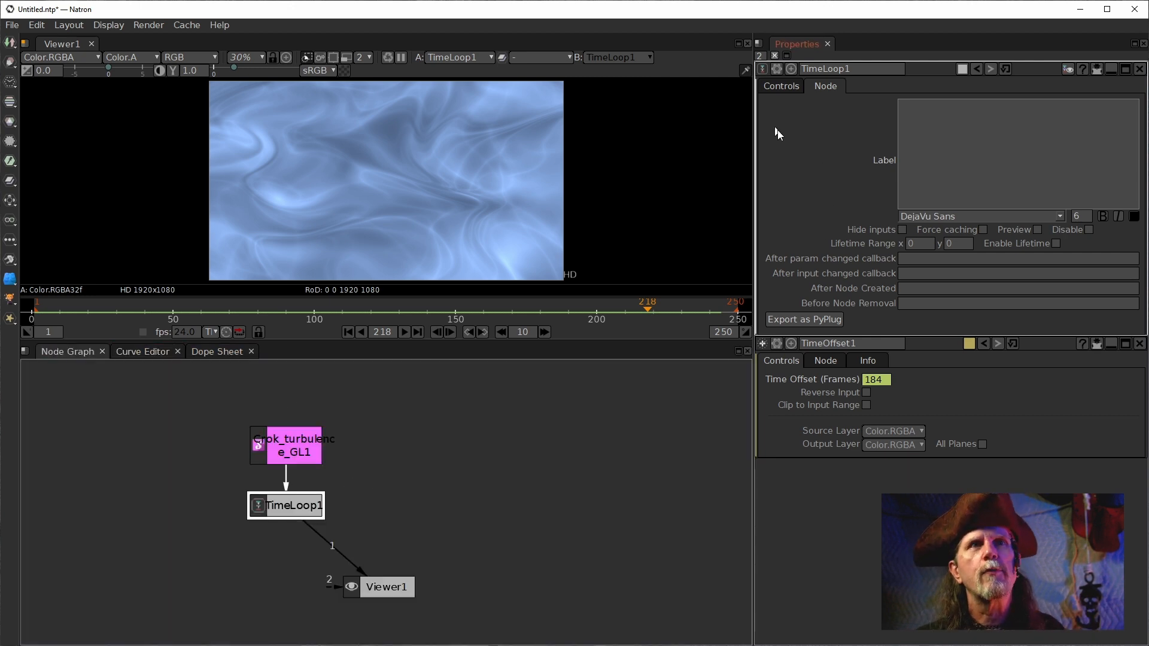
# - Reopen TimeLoop1's internal node graph and bring up TimeOffset1's Time Offset (Frames) parameter
pyautogui.click(1068, 73)
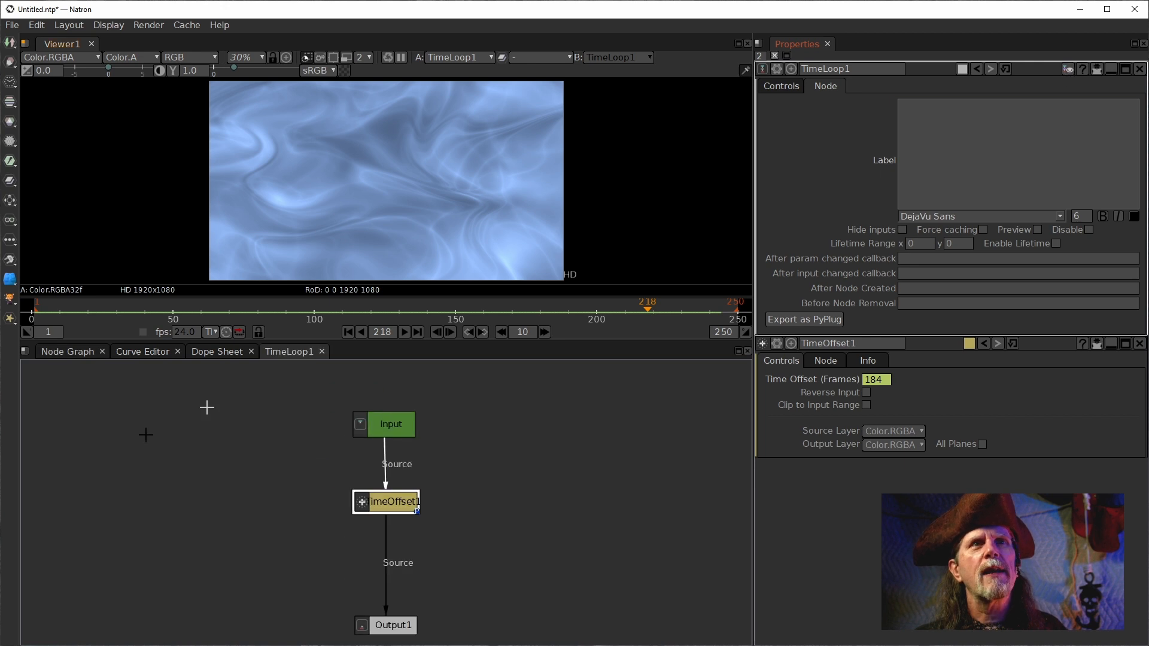
pyautogui.click(392, 510)
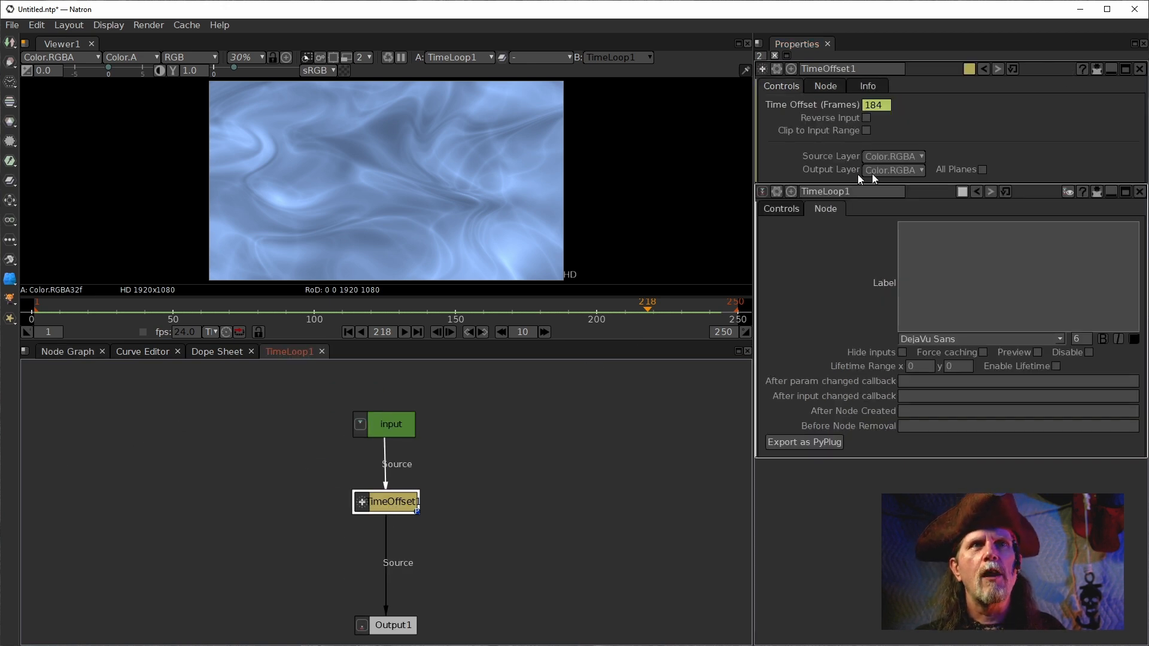
pyautogui.click(870, 109)
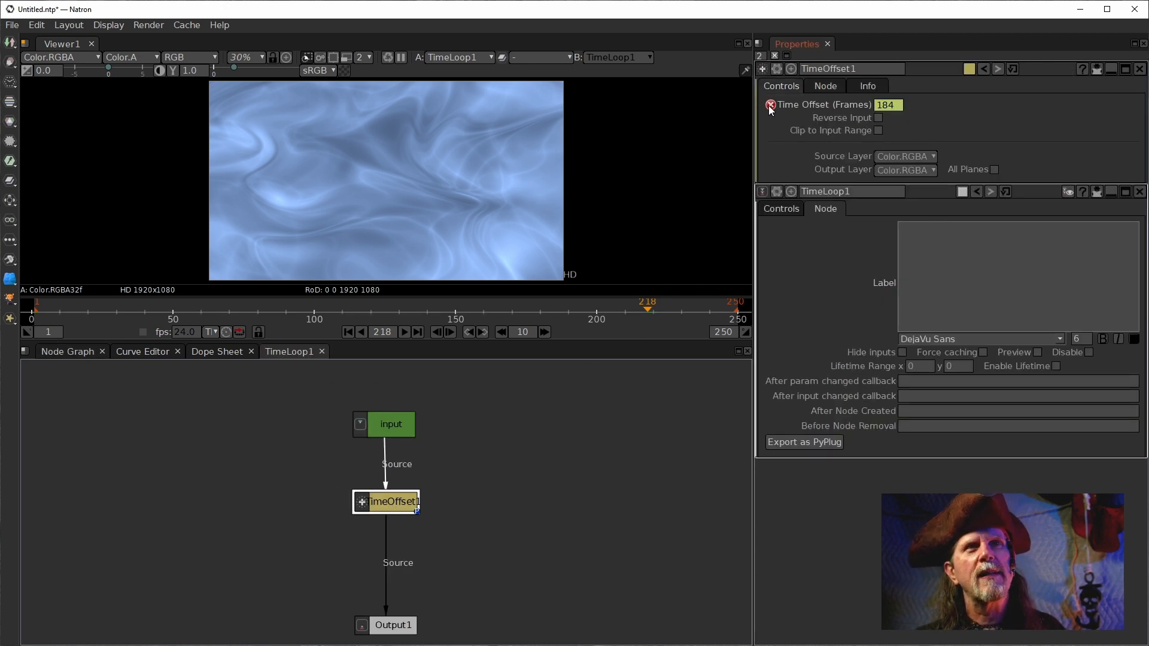
pyautogui.moveTo(770, 107)
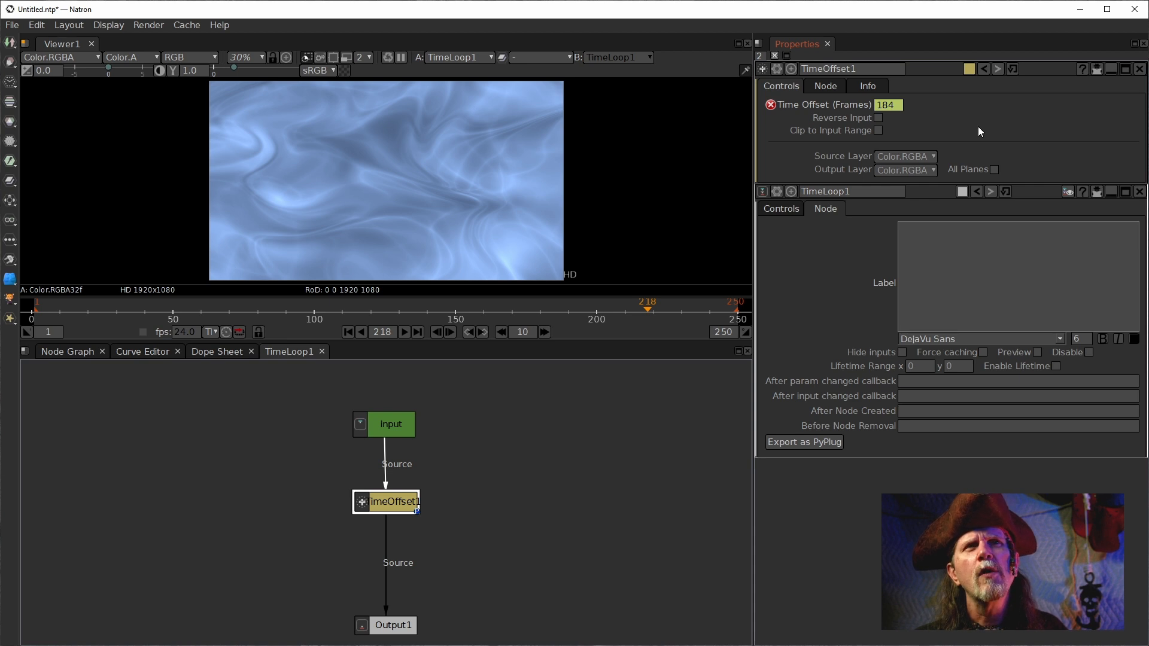
# - Edit the Time Offset (Frames) expression so its first line assigns the existing calculation to a variable, prefixing it with "time="
pyautogui.rightClick(885, 106)
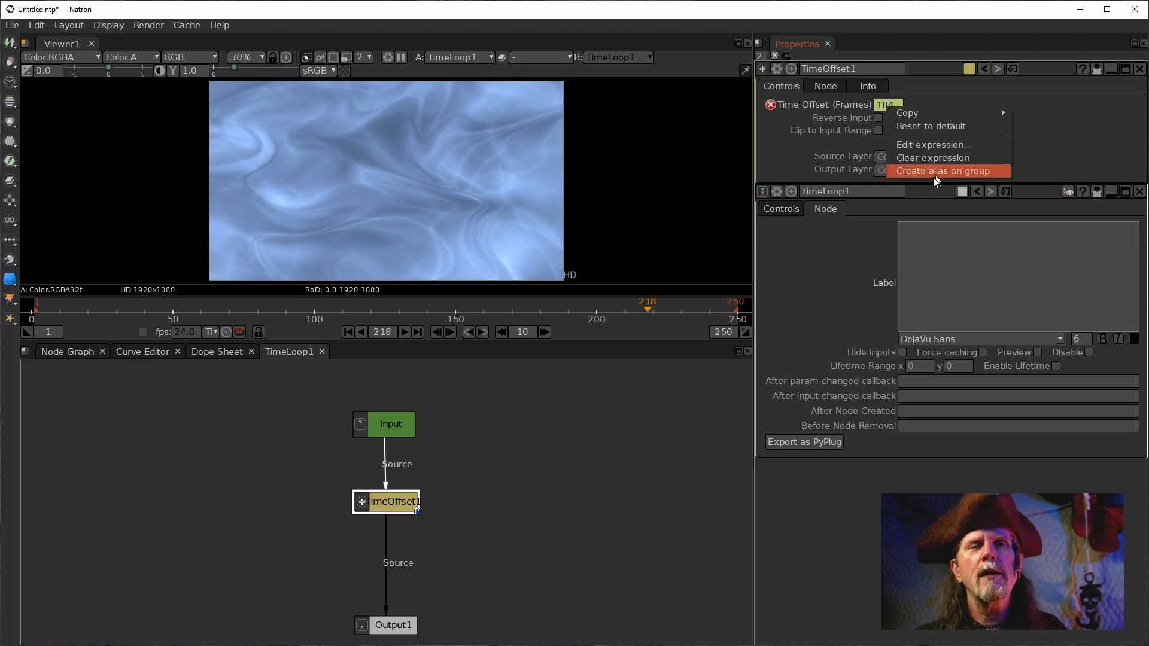
pyautogui.click(907, 144)
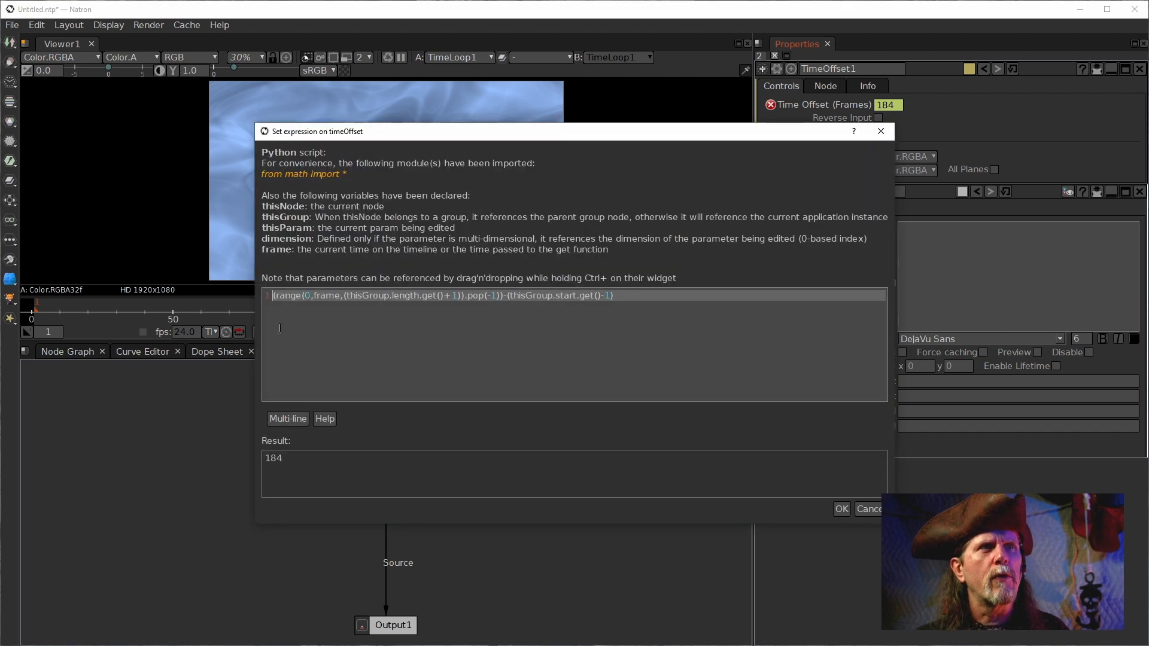
pyautogui.click(564, 383)
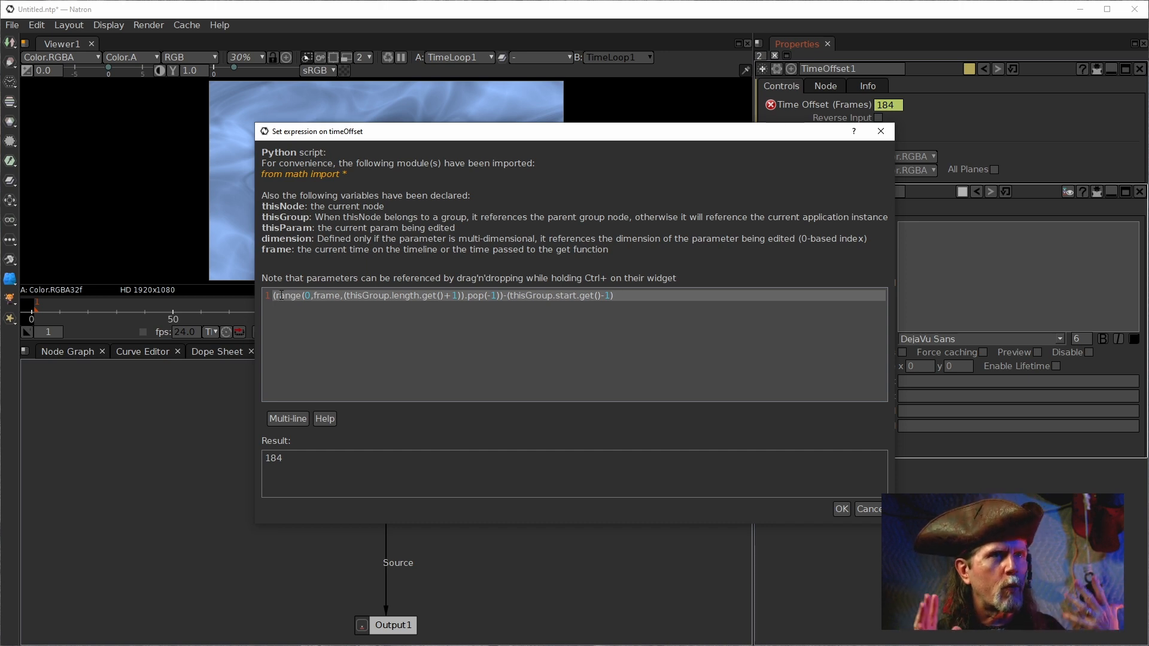
pyautogui.press('Left')
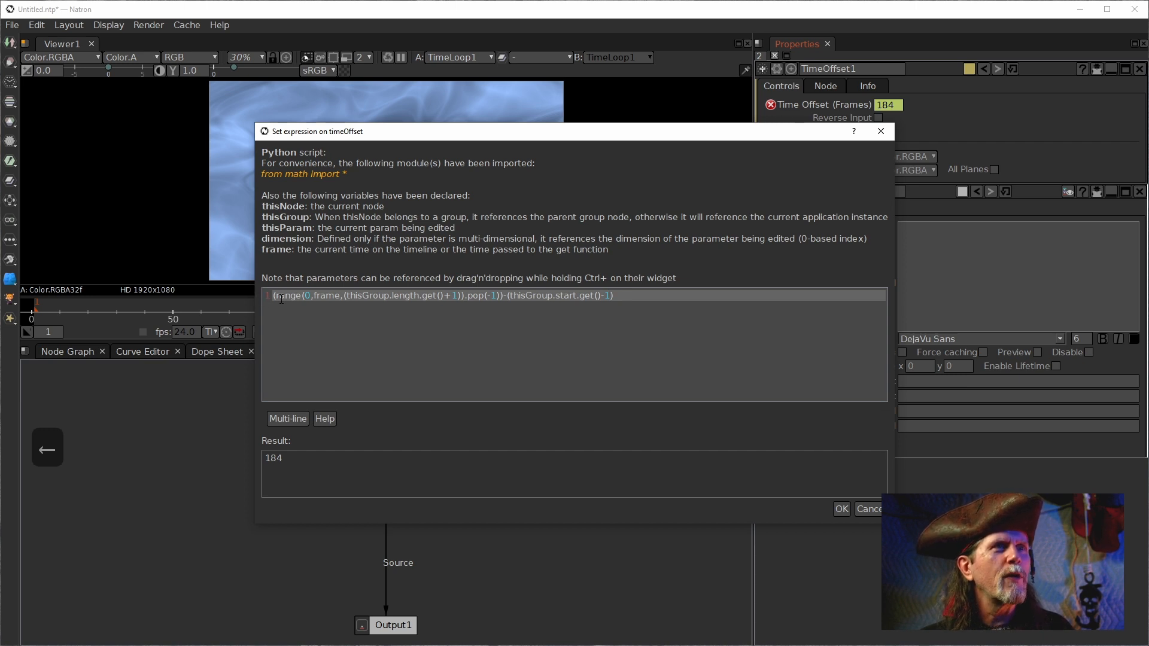
pyautogui.click(273, 296)
pyautogui.write('(')
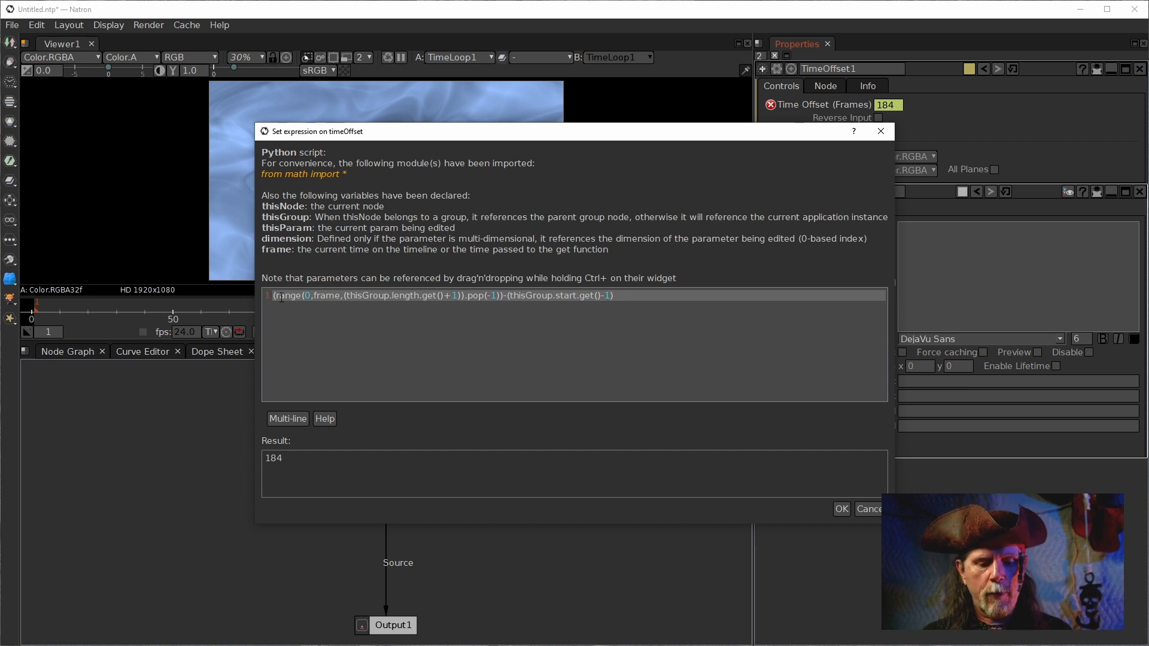
pyautogui.write('time')
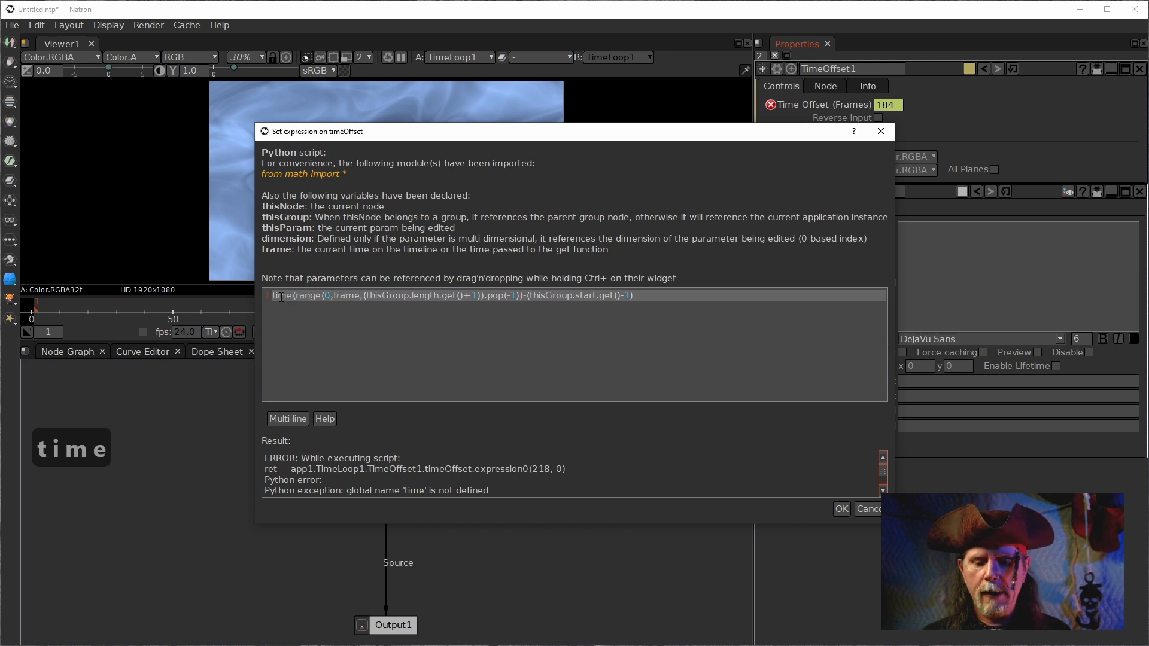
pyautogui.write('=')
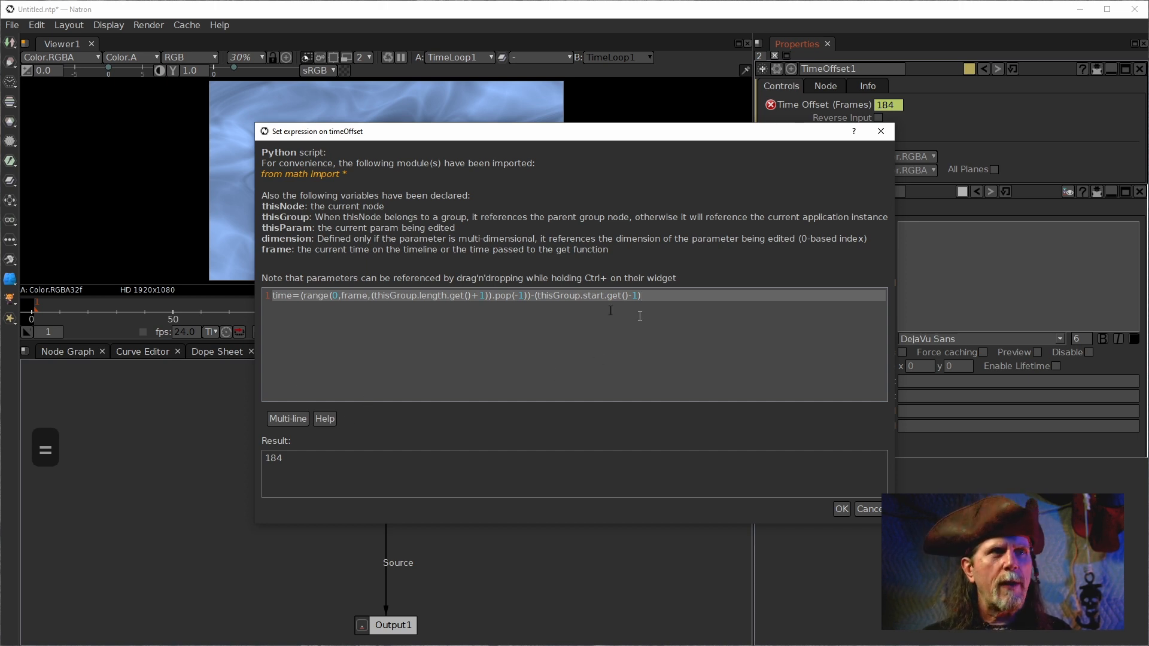
# - Make the expression multi-line, add the second line "ret=time" and apply it
pyautogui.click(668, 296)
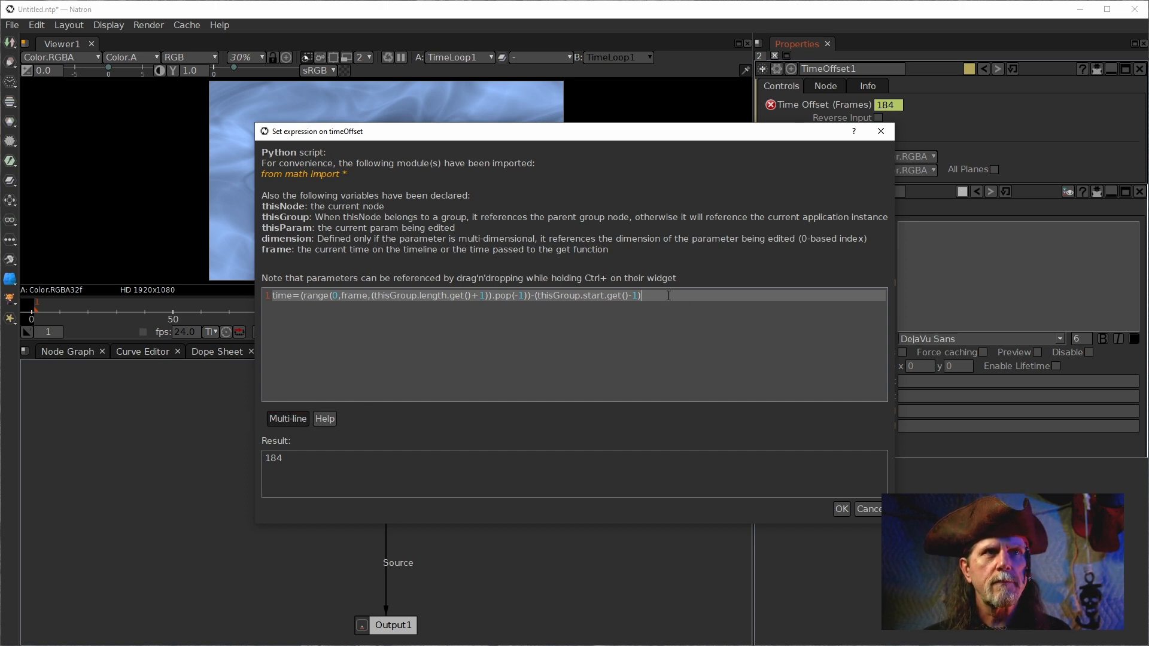
pyautogui.press('Return')
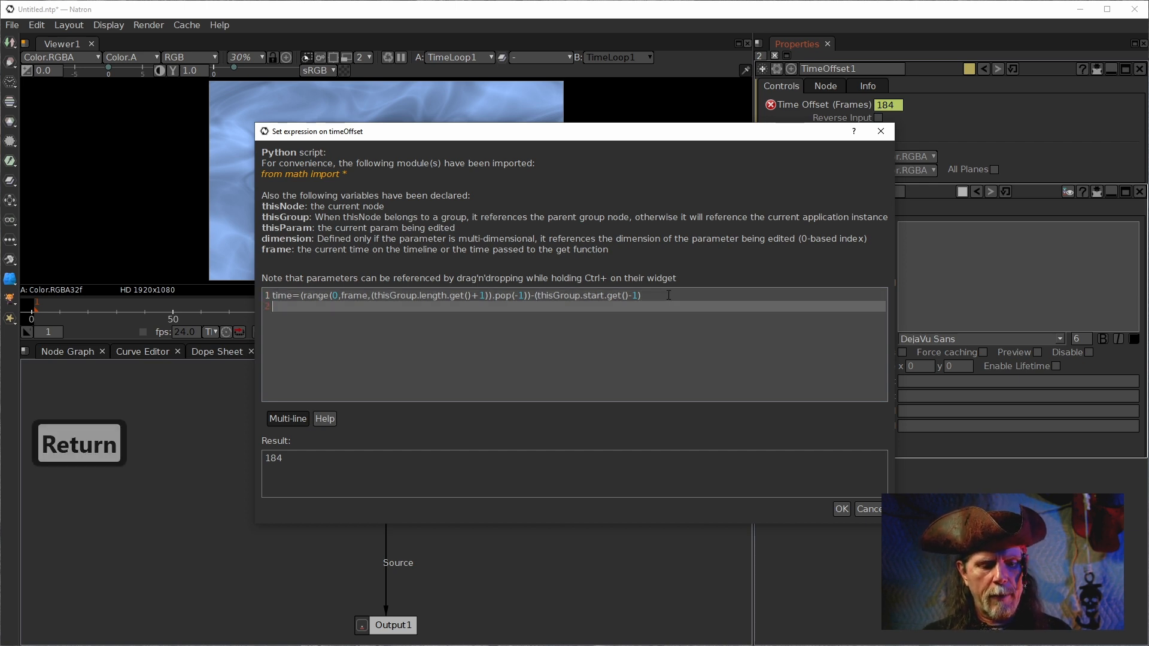
pyautogui.write('ret')
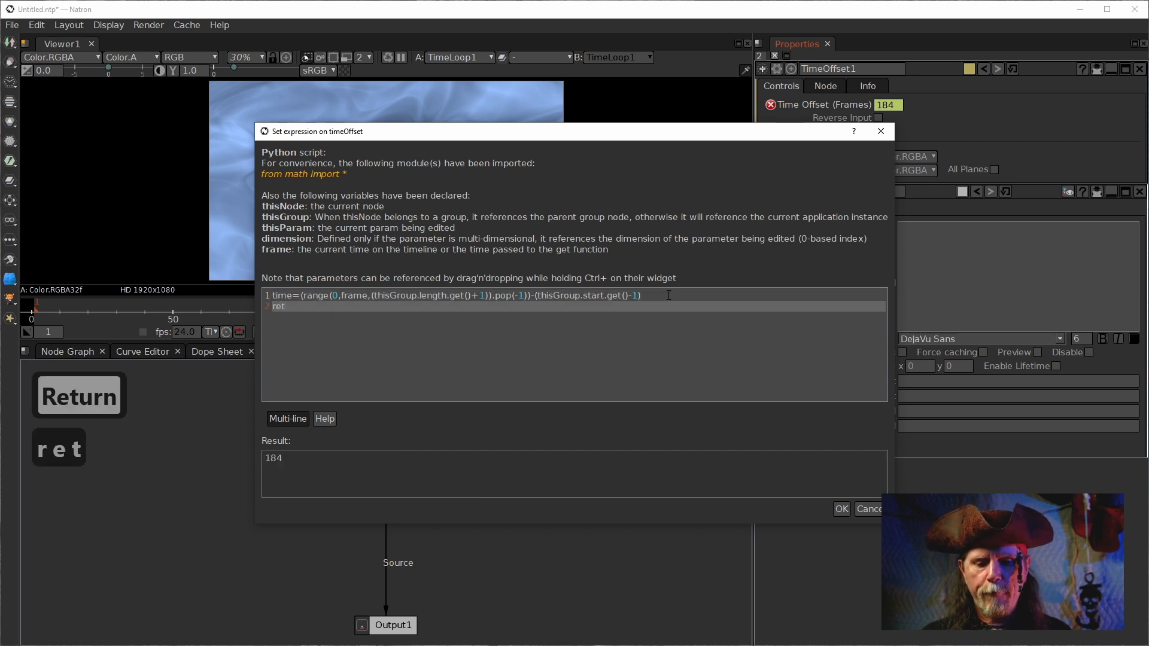
pyautogui.write('=')
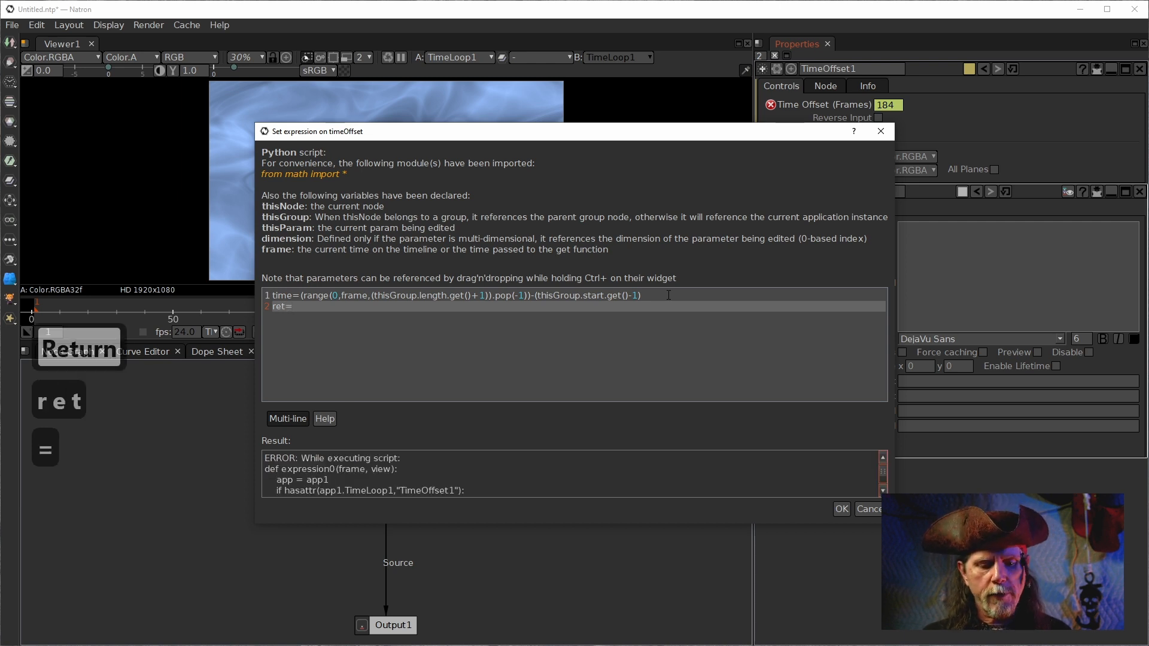
pyautogui.write('time')
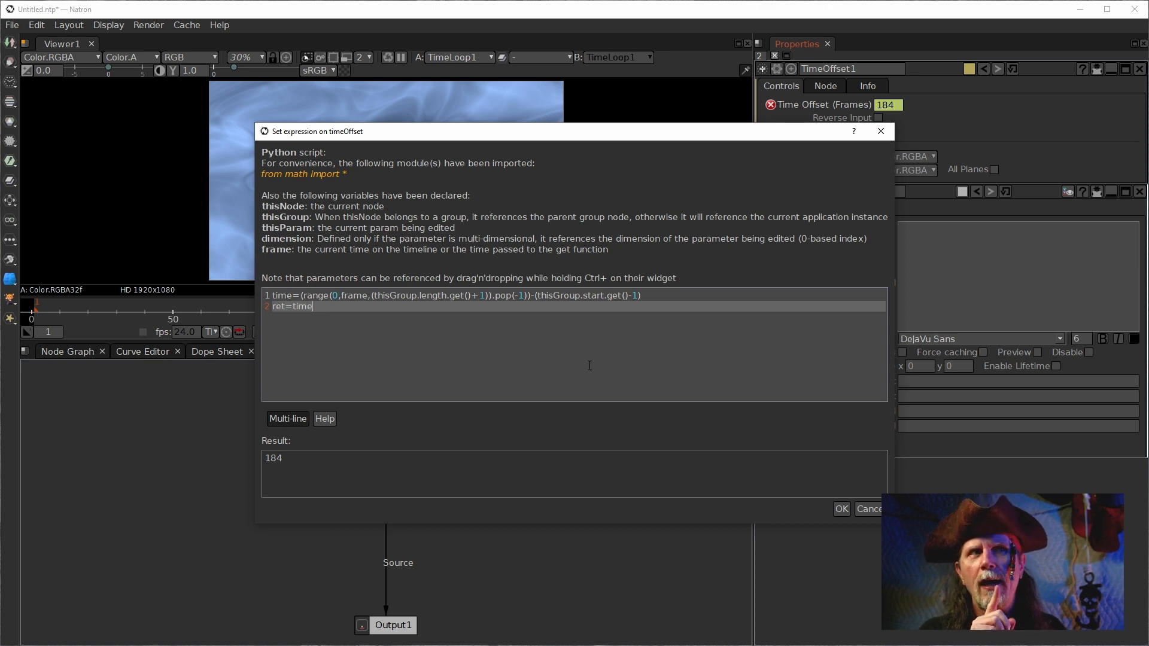
pyautogui.click(841, 509)
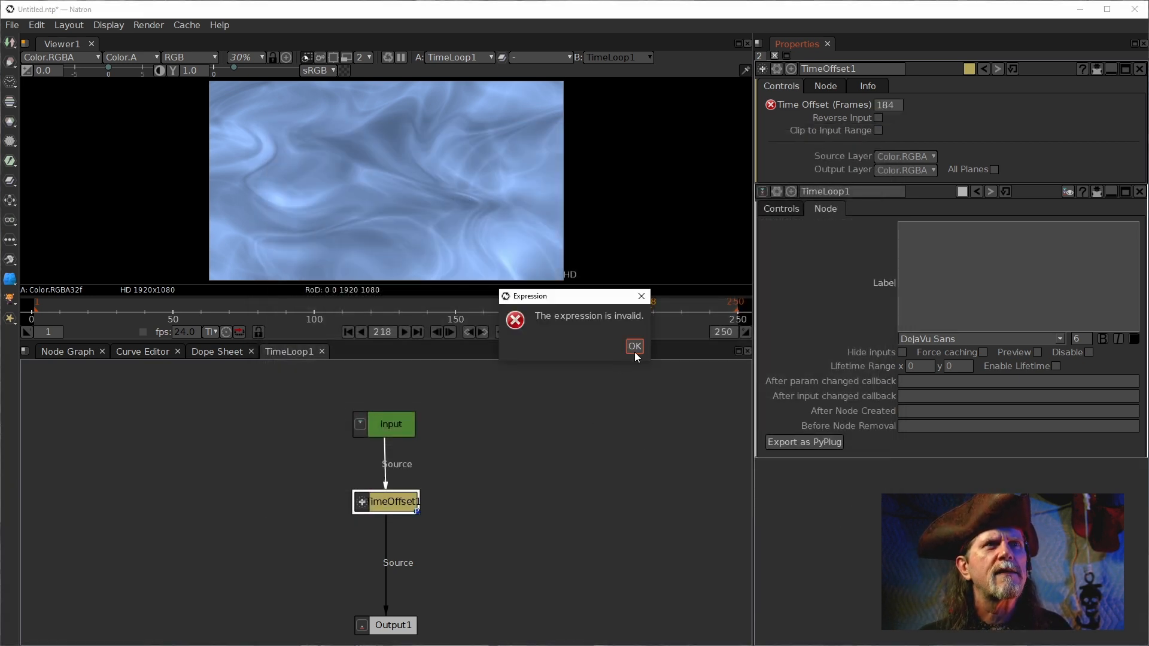
pyautogui.click(634, 347)
# - Reopen the Time Offset (Frames) expression for editing and rename the variable assigned in its first line to "t"
pyautogui.rightClick(886, 105)
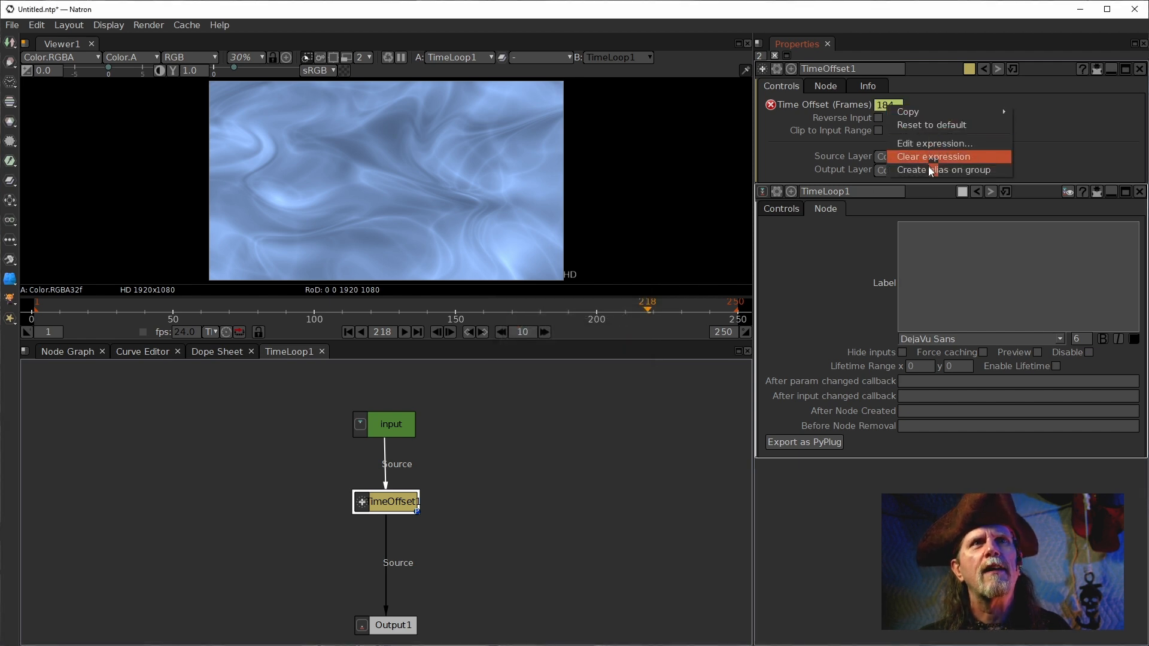
pyautogui.click(920, 145)
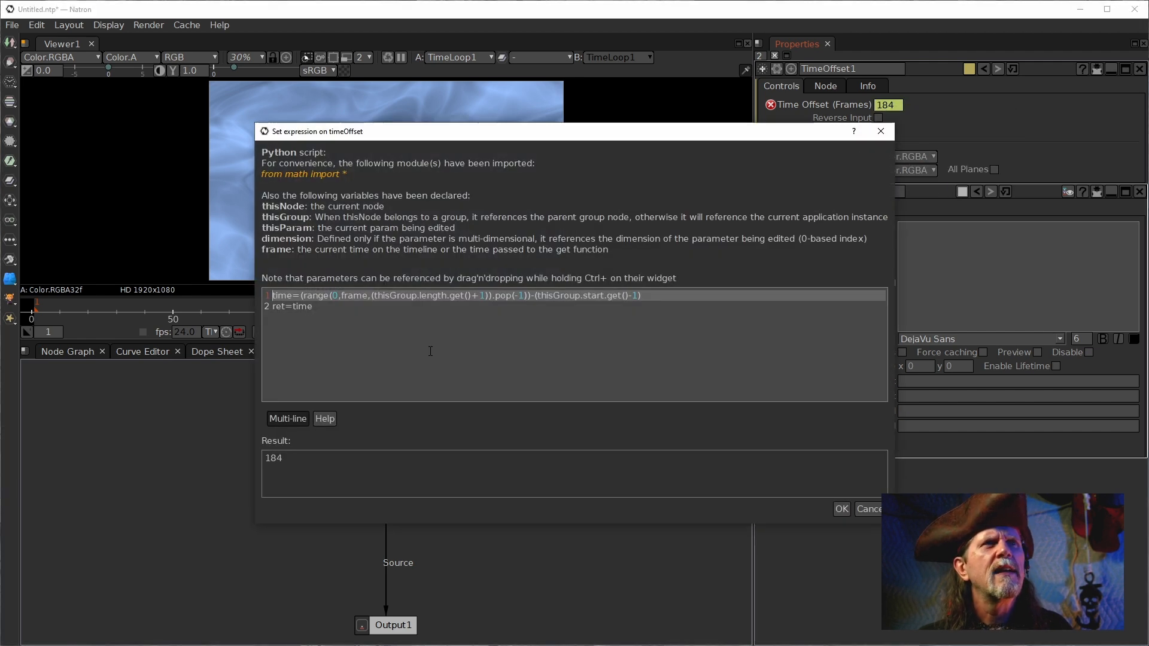
pyautogui.click(287, 297)
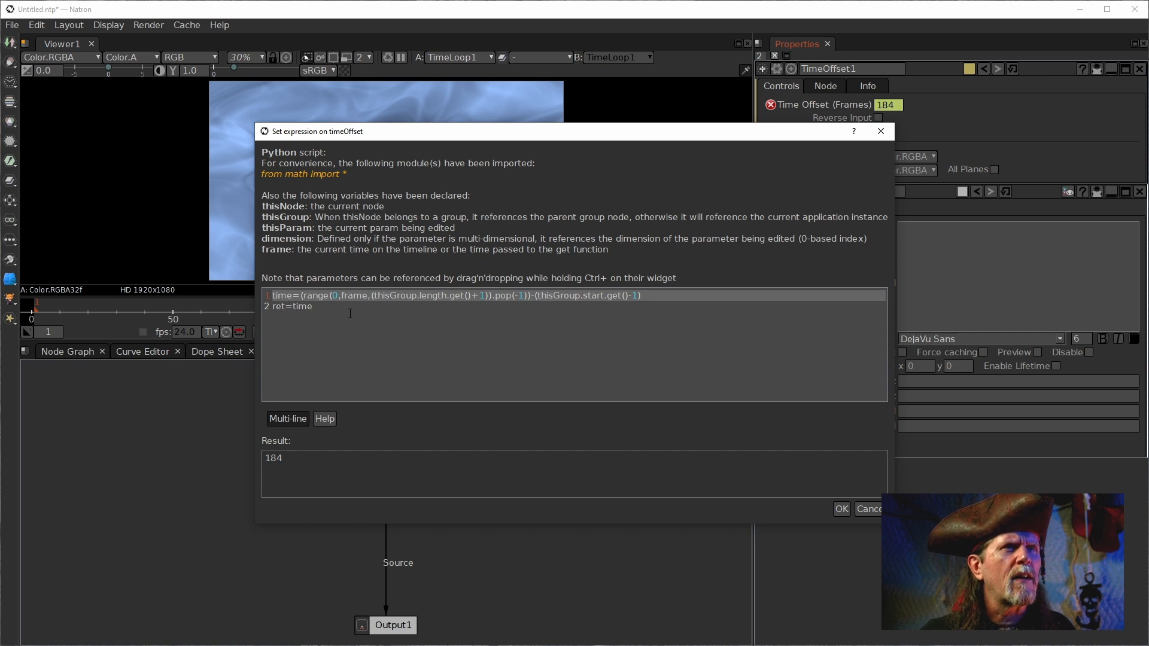
pyautogui.press('BackSpace')
pyautogui.press('BackSpace')
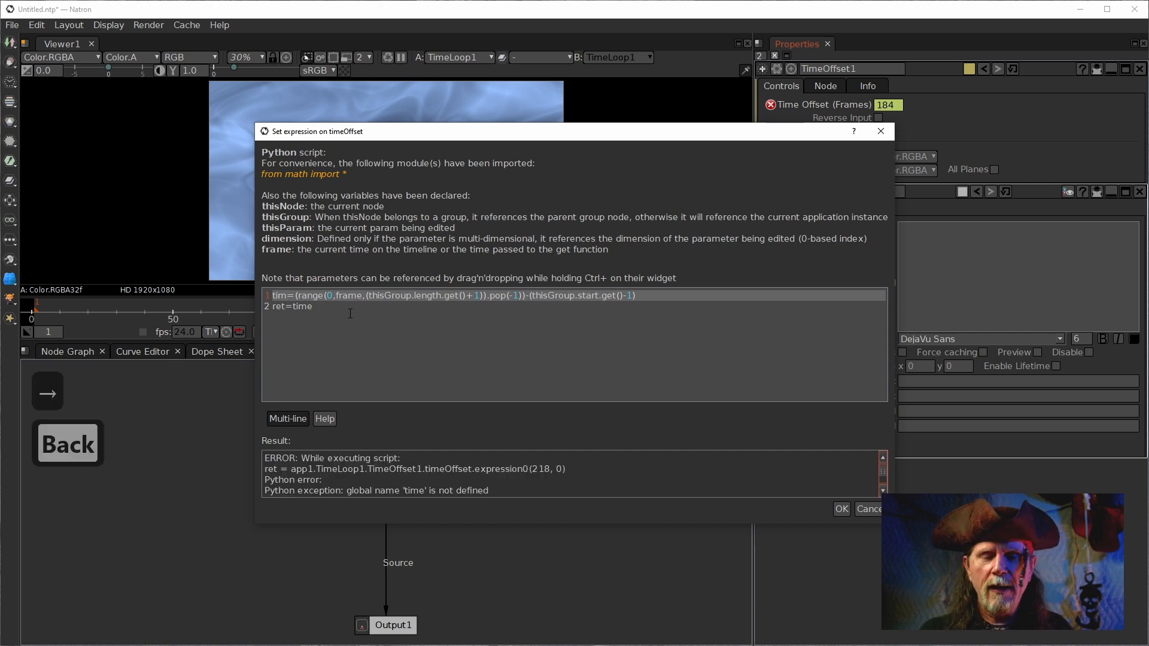
pyautogui.press('BackSpace')
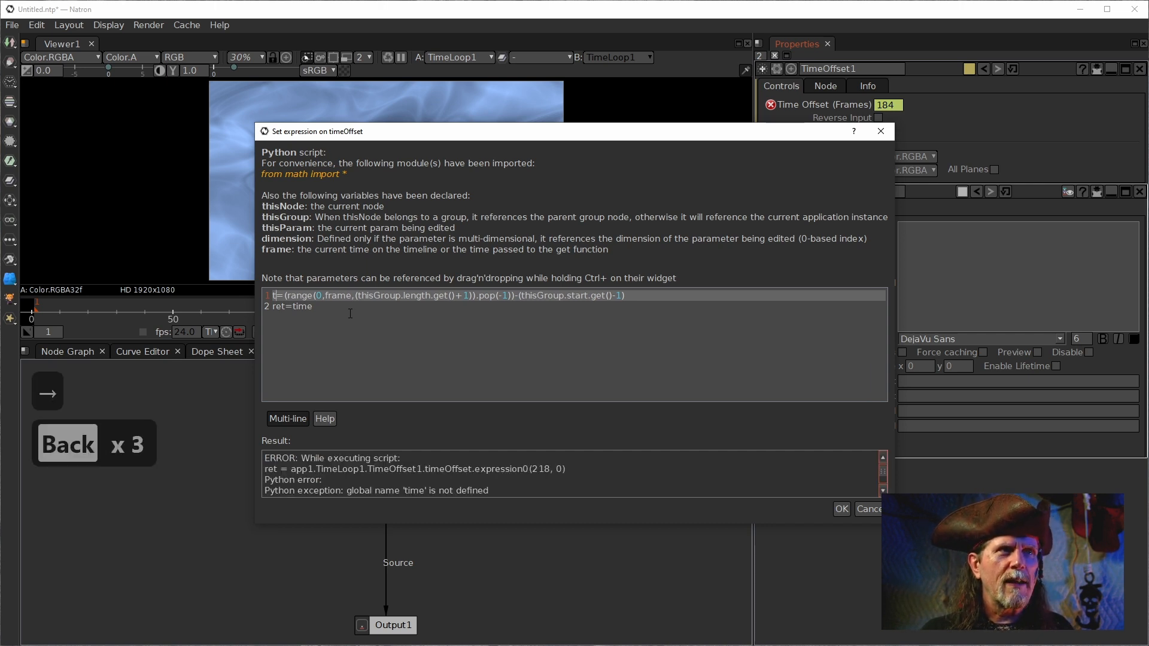
pyautogui.press('Right')
pyautogui.press('Right')
pyautogui.press('Right')
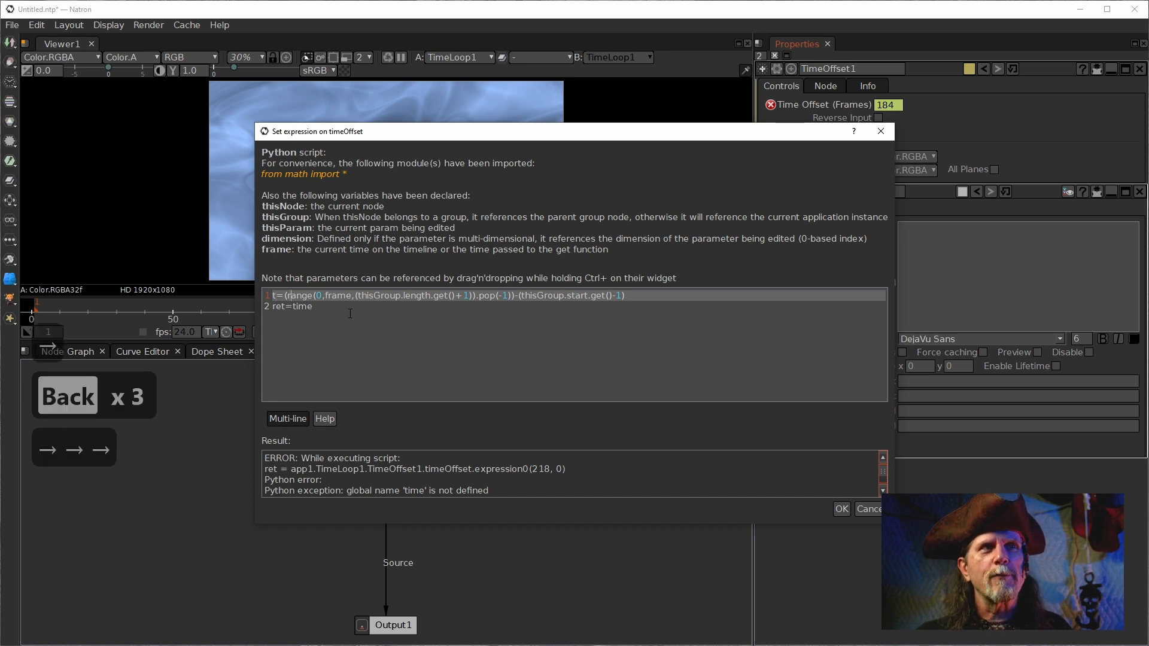
# - Change the expression's second line to "ret=t", apply the expression and dismiss the message
pyautogui.press('Down')
pyautogui.press('Right')
pyautogui.press('Right')
pyautogui.press('BackSpace')
pyautogui.press('BackSpace')
pyautogui.press('BackSpace')
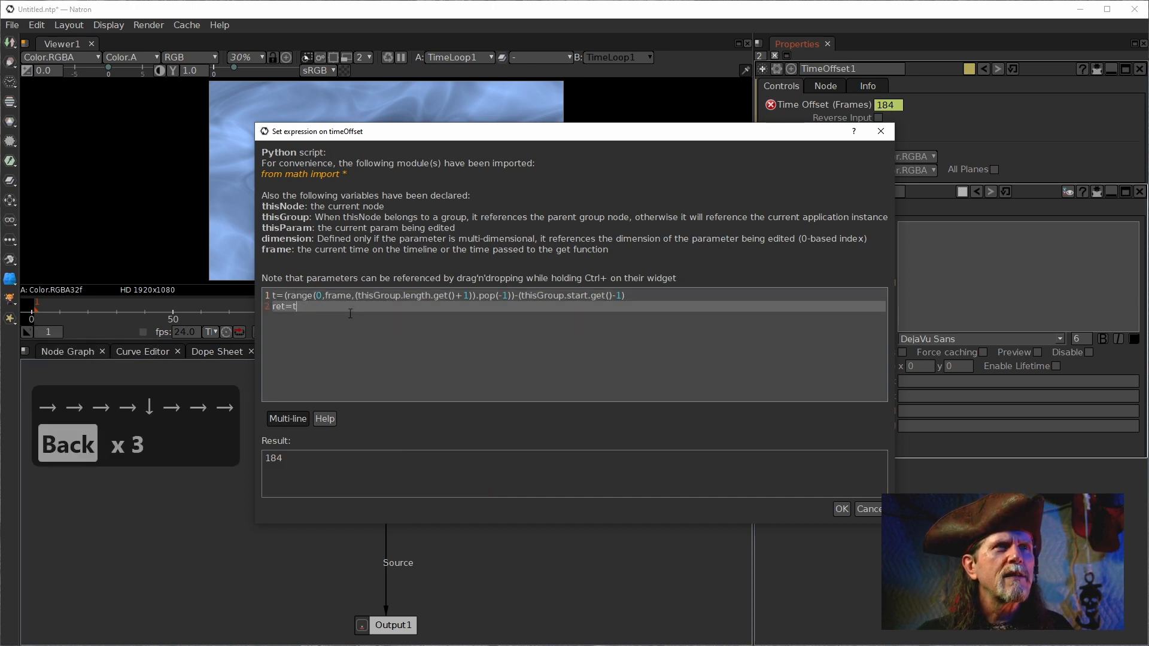
pyautogui.click(845, 509)
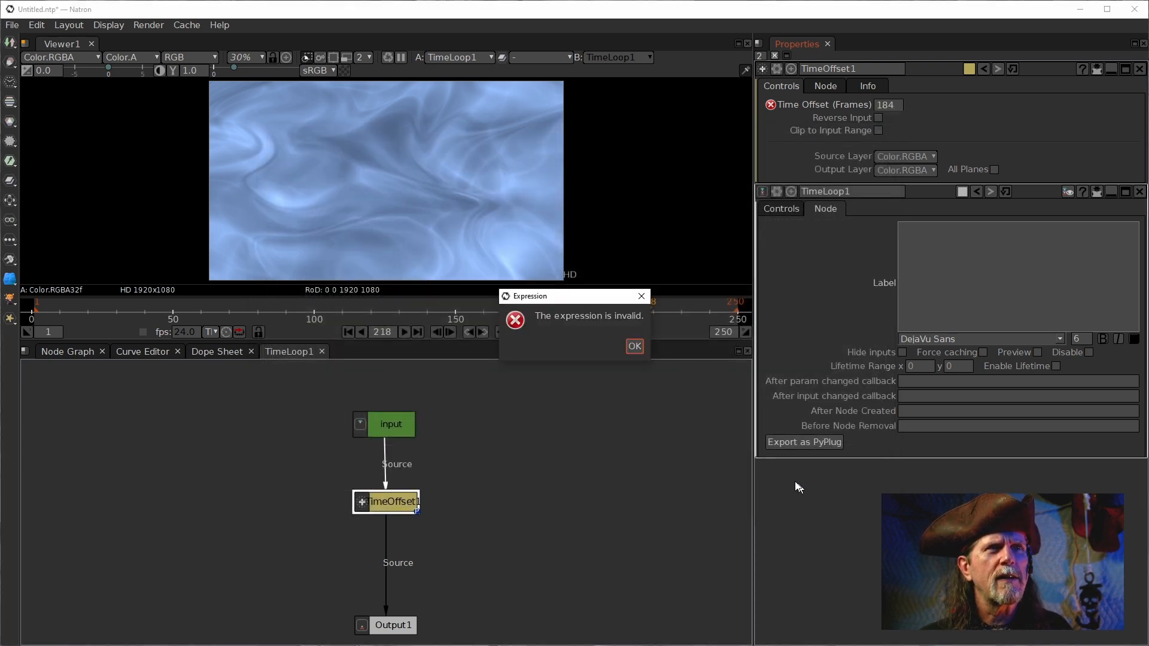
pyautogui.click(633, 346)
# - Edit the Time Offset (Frames) expression again and insert a new first line reading "length=thisGroup.length.get()"
pyautogui.rightClick(890, 107)
pyautogui.click(899, 145)
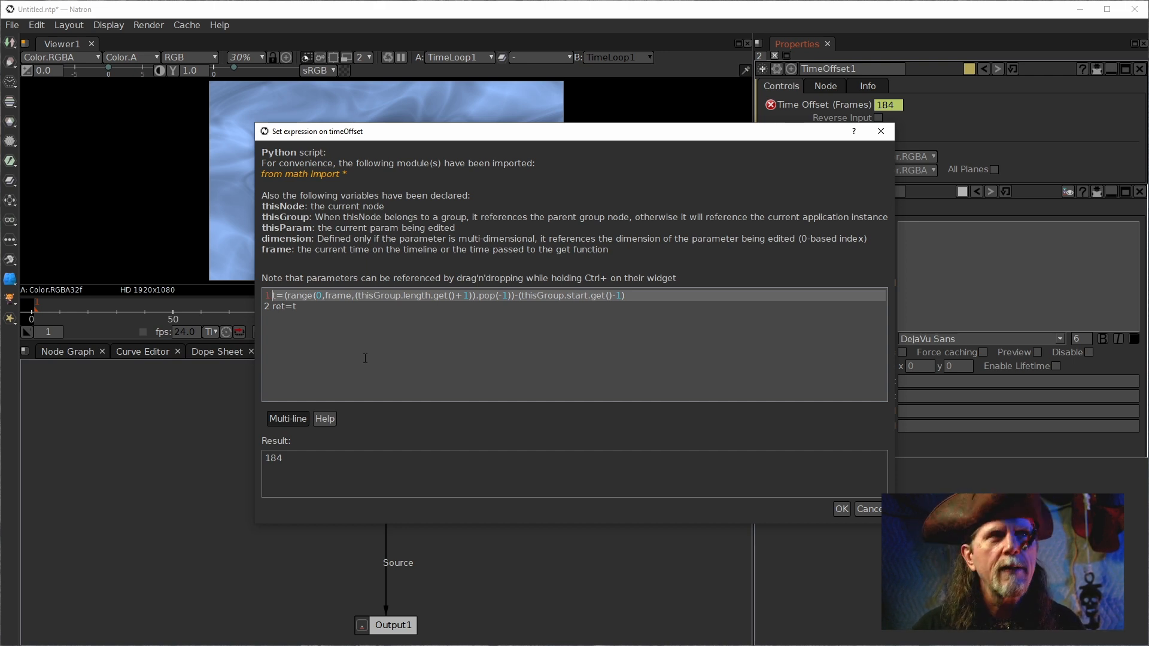
pyautogui.press('Return')
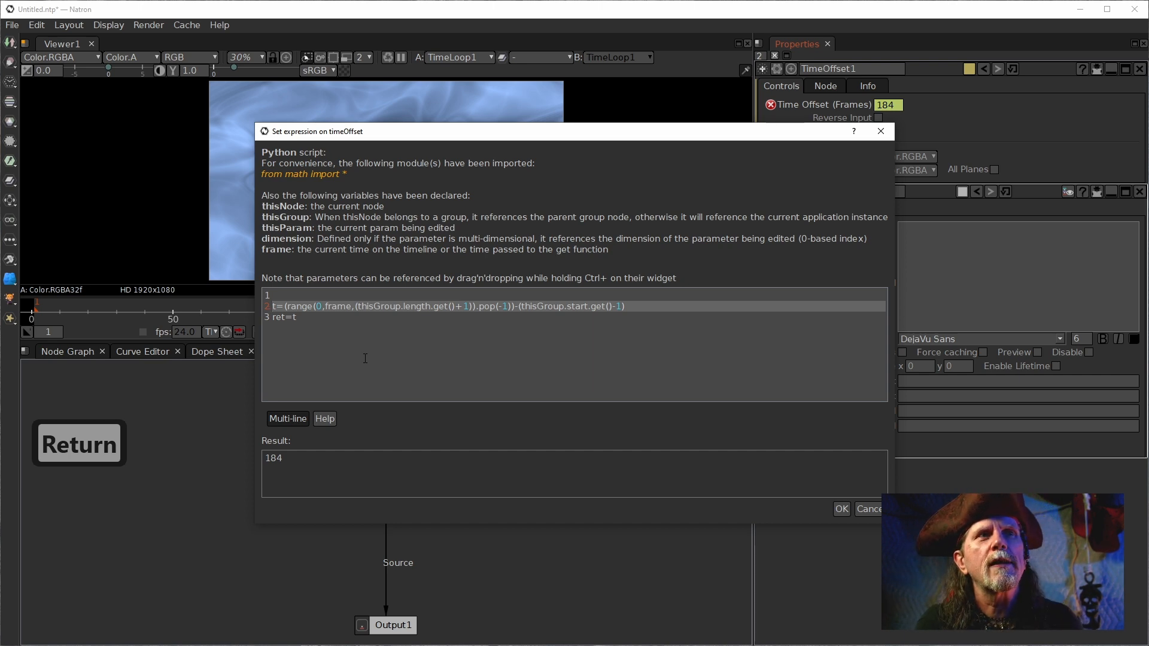
pyautogui.click(332, 297)
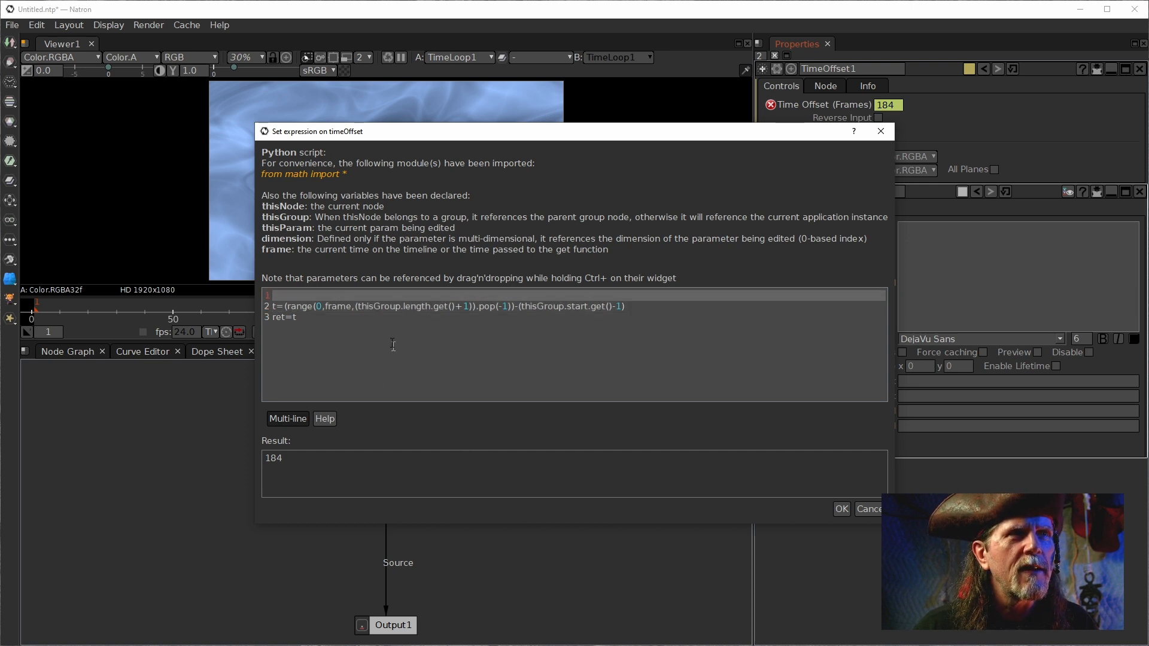
pyautogui.moveTo(358, 306); pyautogui.dragTo(457, 309)
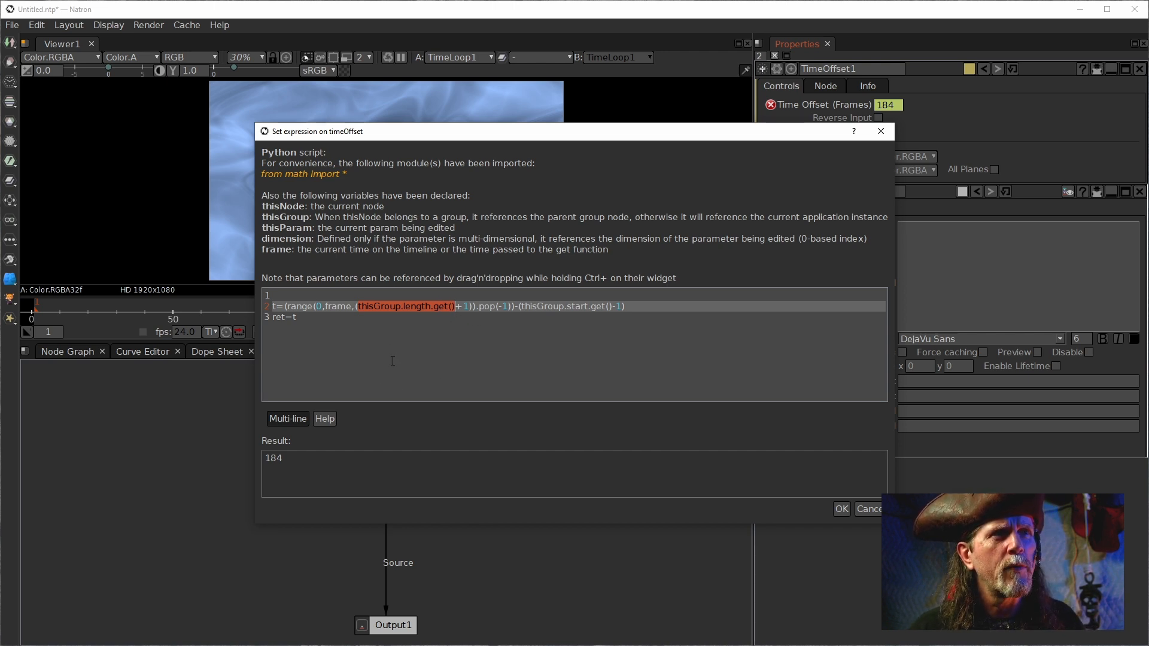
pyautogui.hotkey('ctrl', 'c')
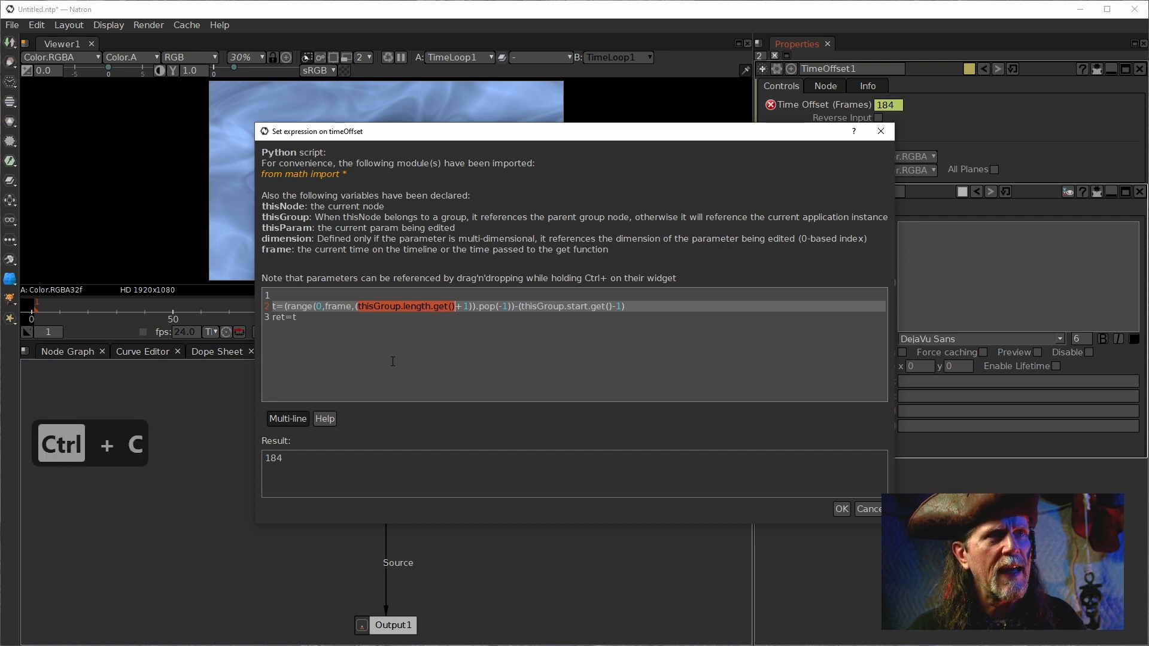
pyautogui.click(330, 296)
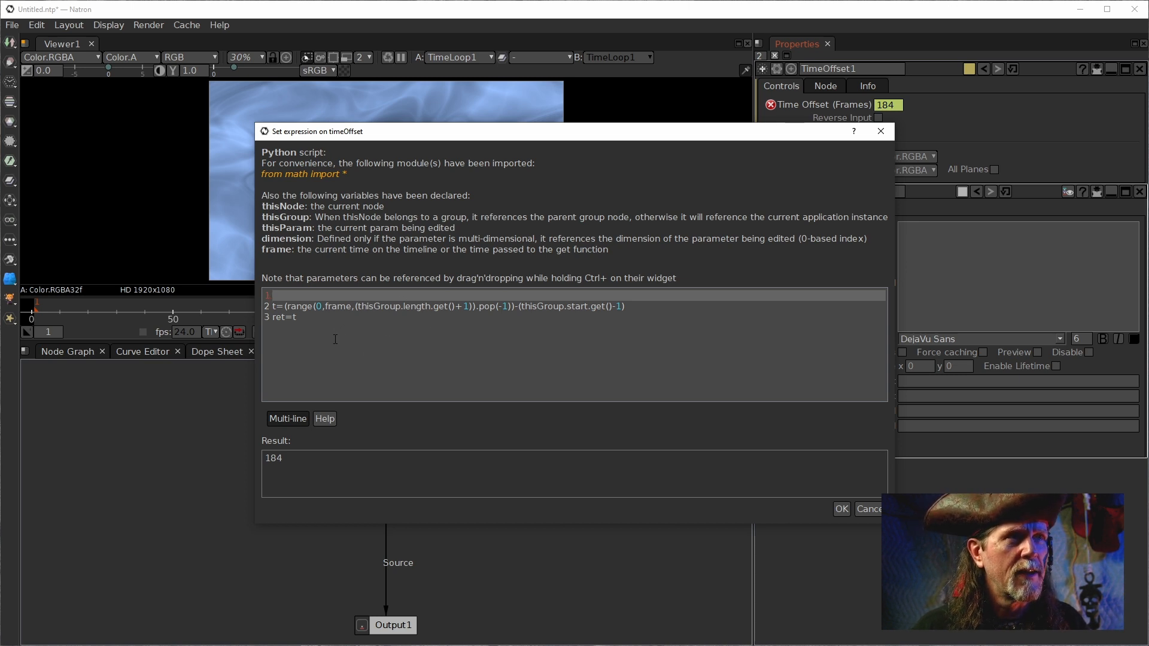
pyautogui.write('len')
pyautogui.press('BackSpace')
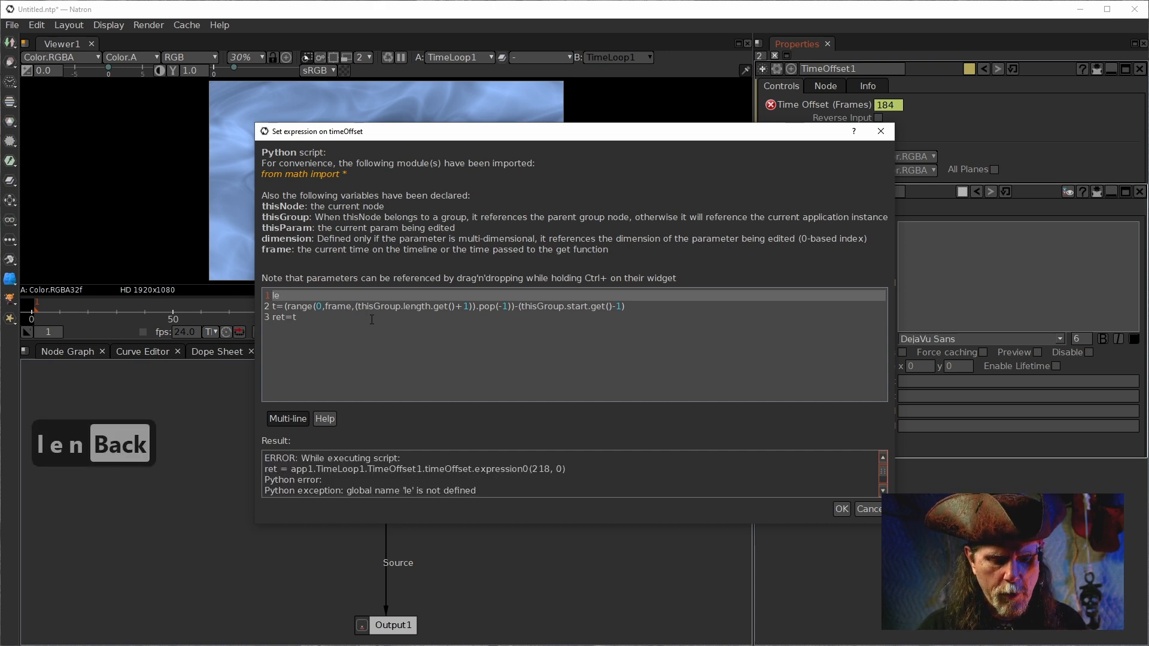
pyautogui.write('n')
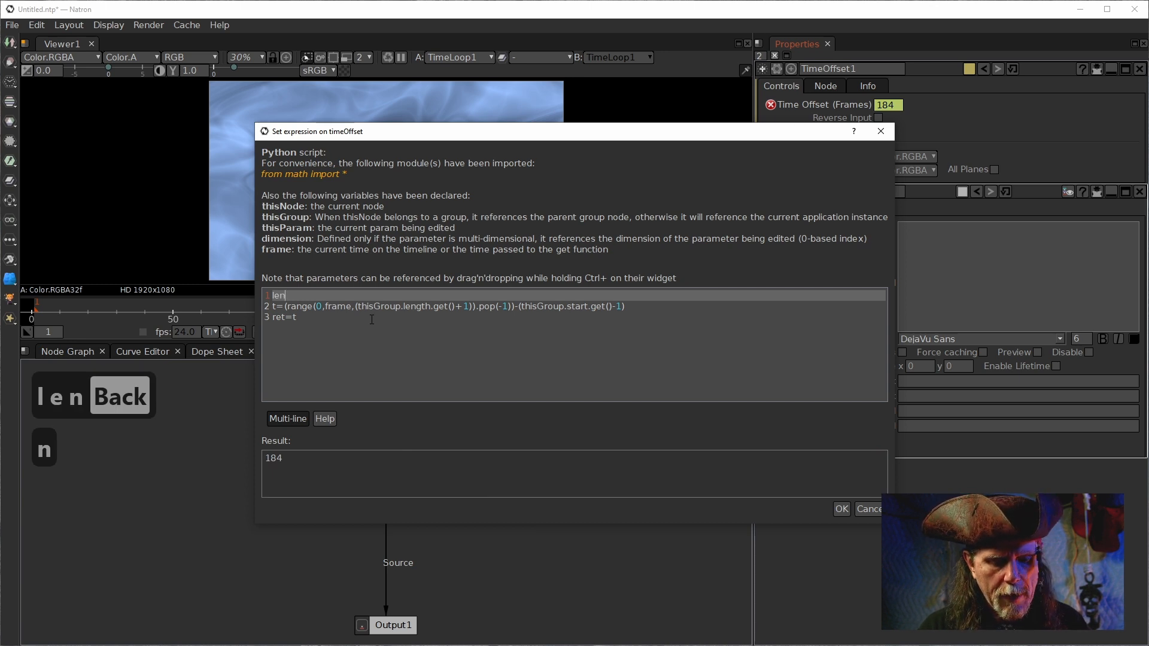
pyautogui.write('gth')
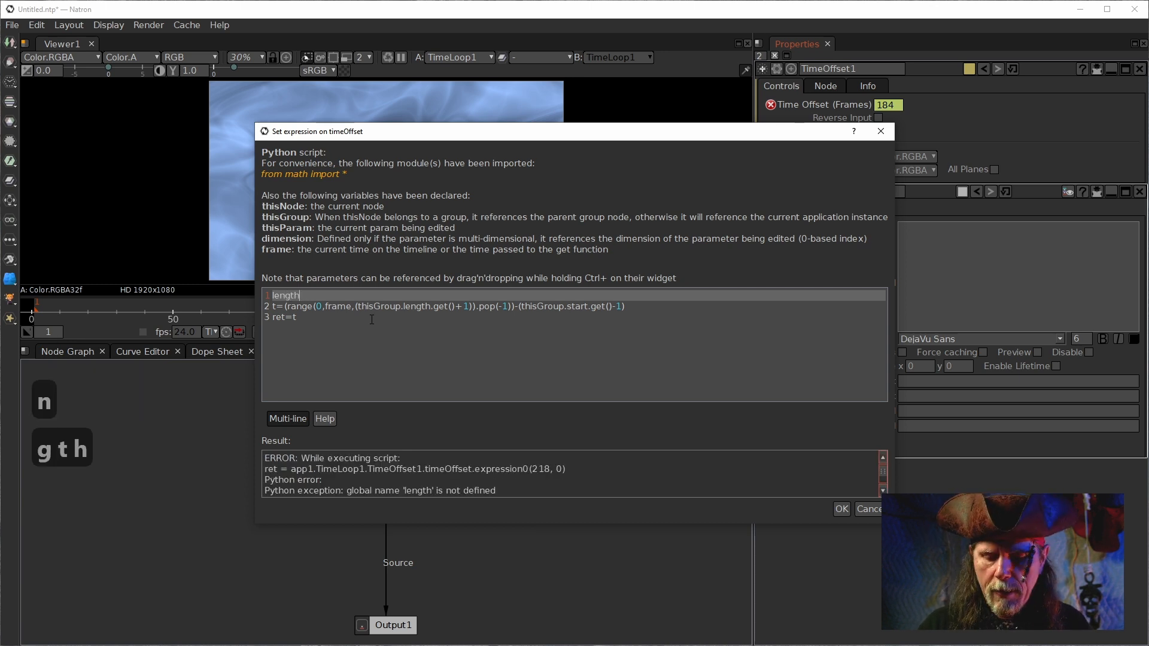
pyautogui.write('=')
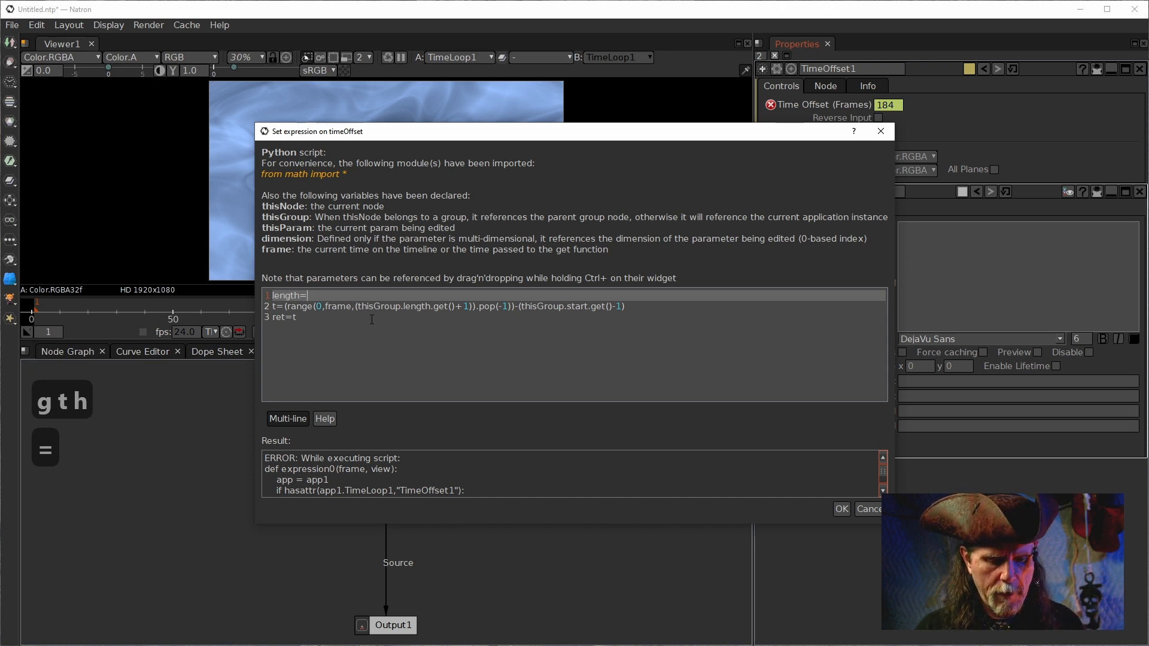
pyautogui.hotkey('ctrl', 'v')
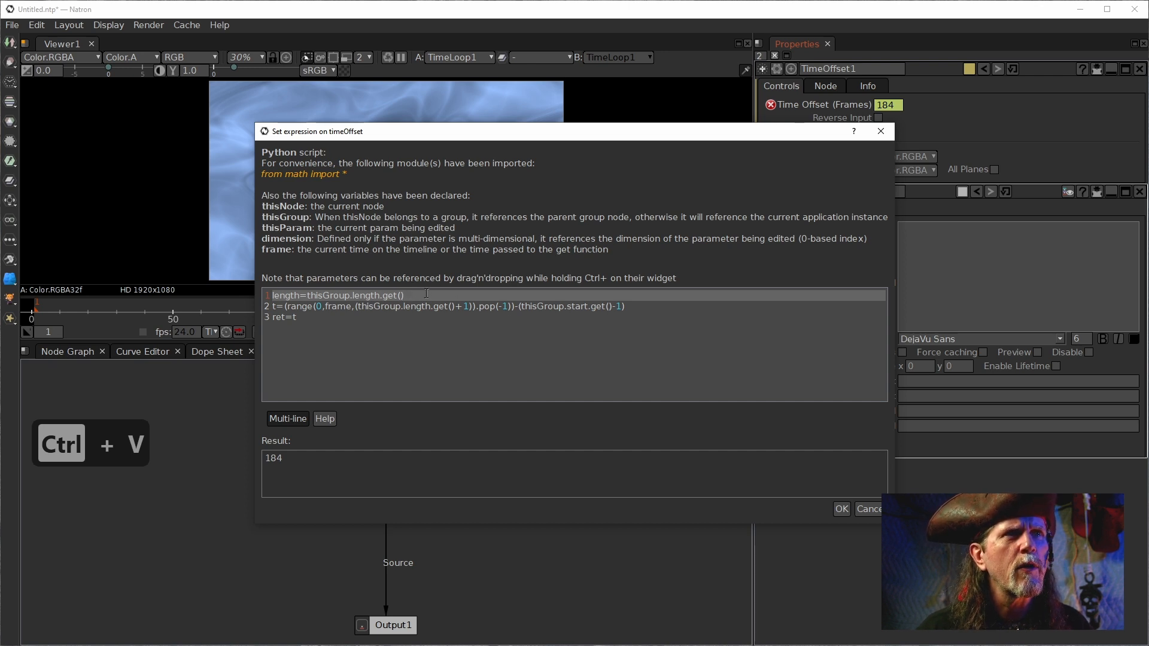
# - Add a second line reading "start=thisGroup.start.get()" below the length assignment
pyautogui.press('Return')
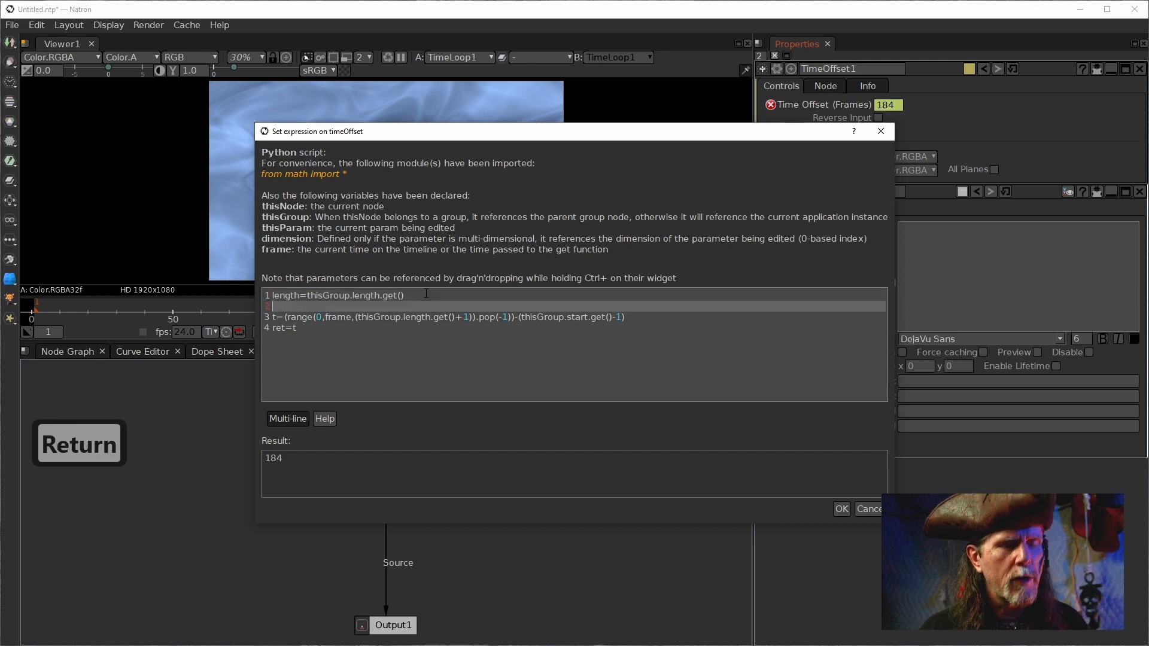
pyautogui.write('start')
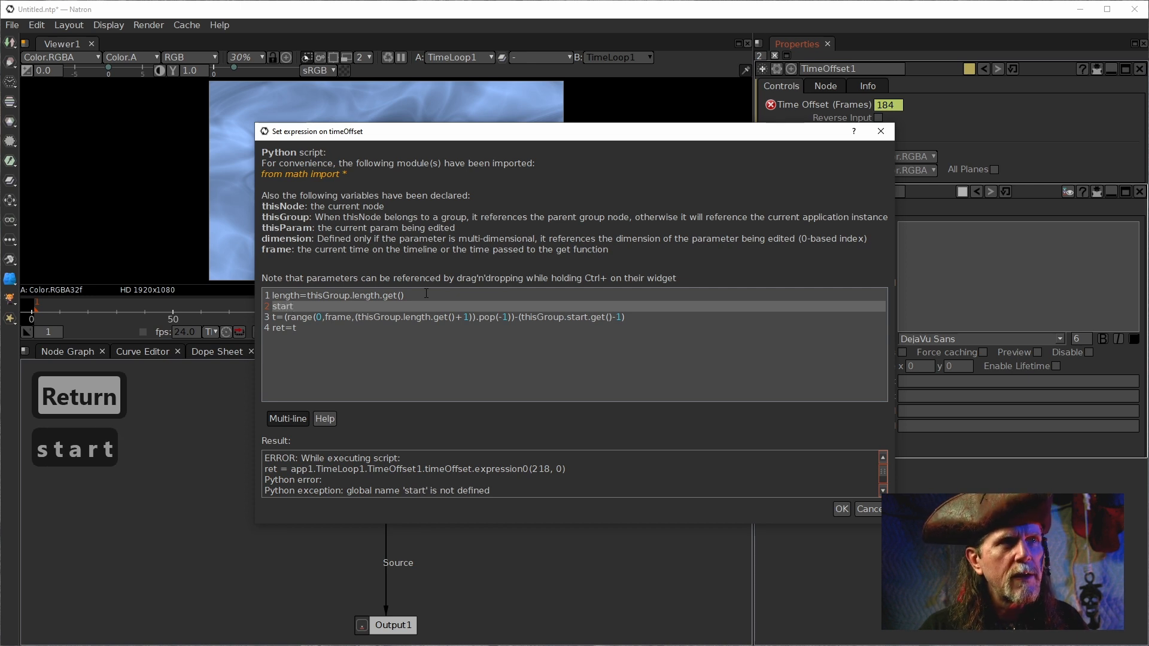
pyautogui.write('=')
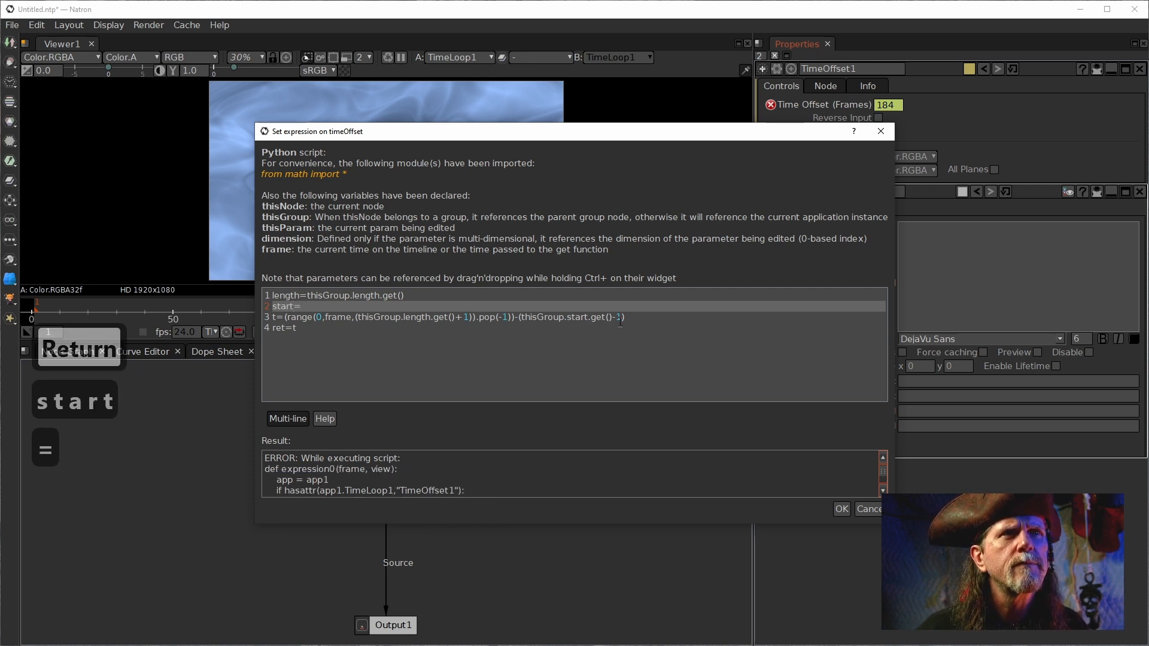
pyautogui.moveTo(615, 317); pyautogui.dragTo(521, 317)
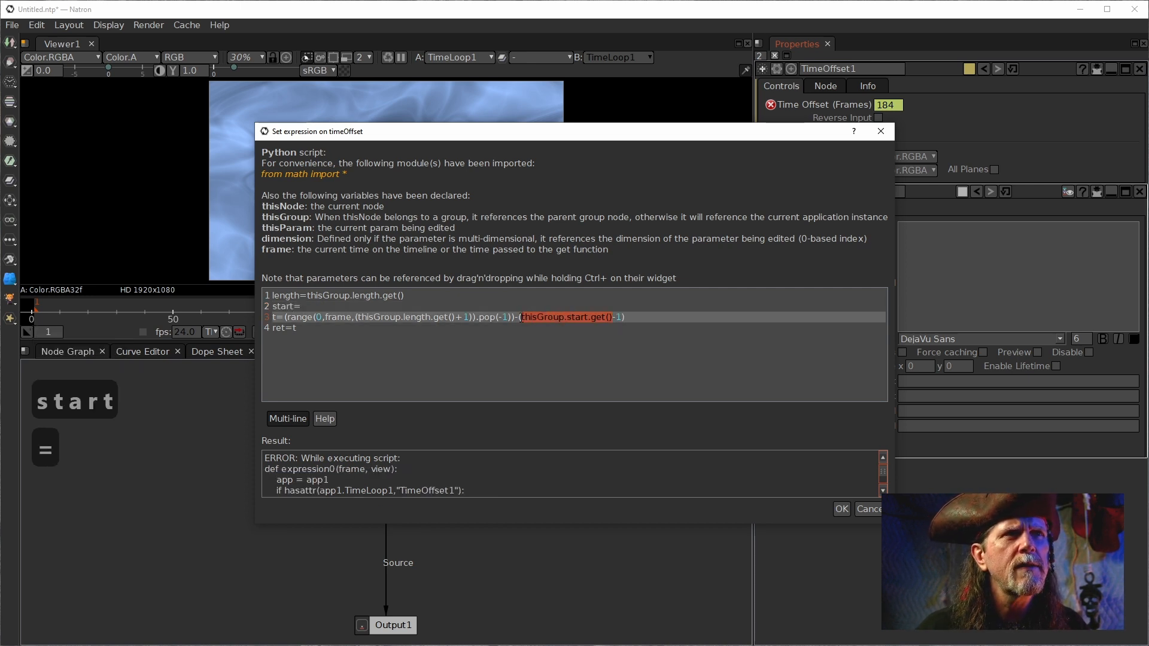
pyautogui.hotkey('ctrl', 'c')
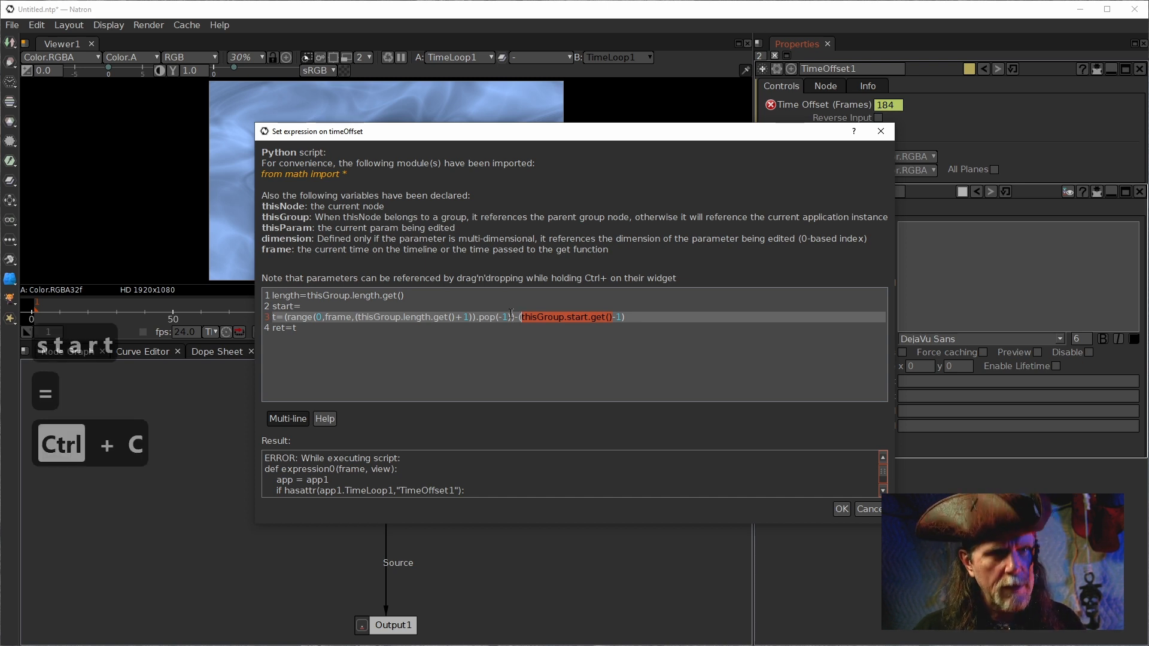
pyautogui.click(427, 305)
pyautogui.hotkey('ctrl', 'v')
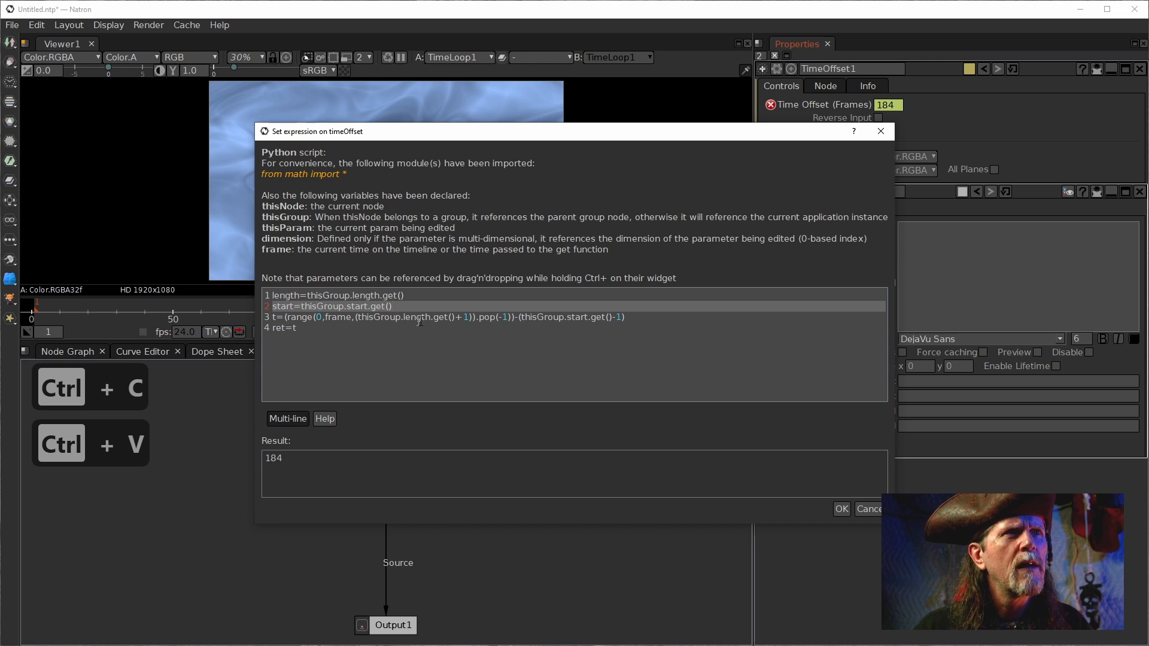
# - Replace the two thisGroup calls in the calculation line with the variables "length" and "start"
pyautogui.moveTo(454, 317); pyautogui.dragTo(359, 317)
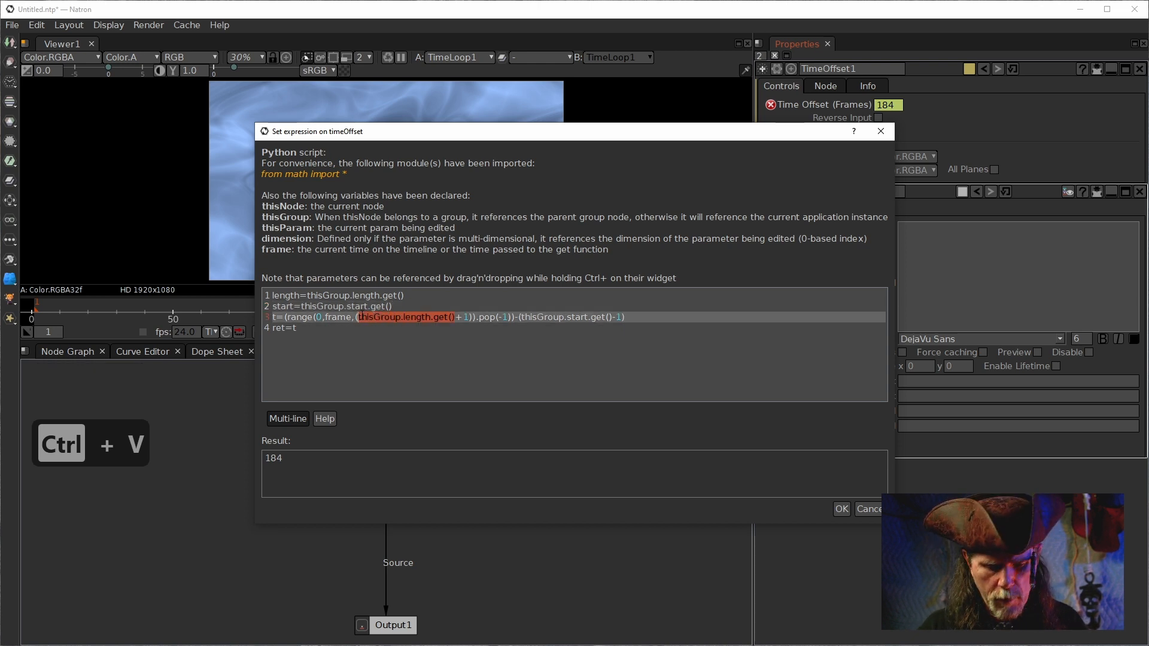
pyautogui.write('length')
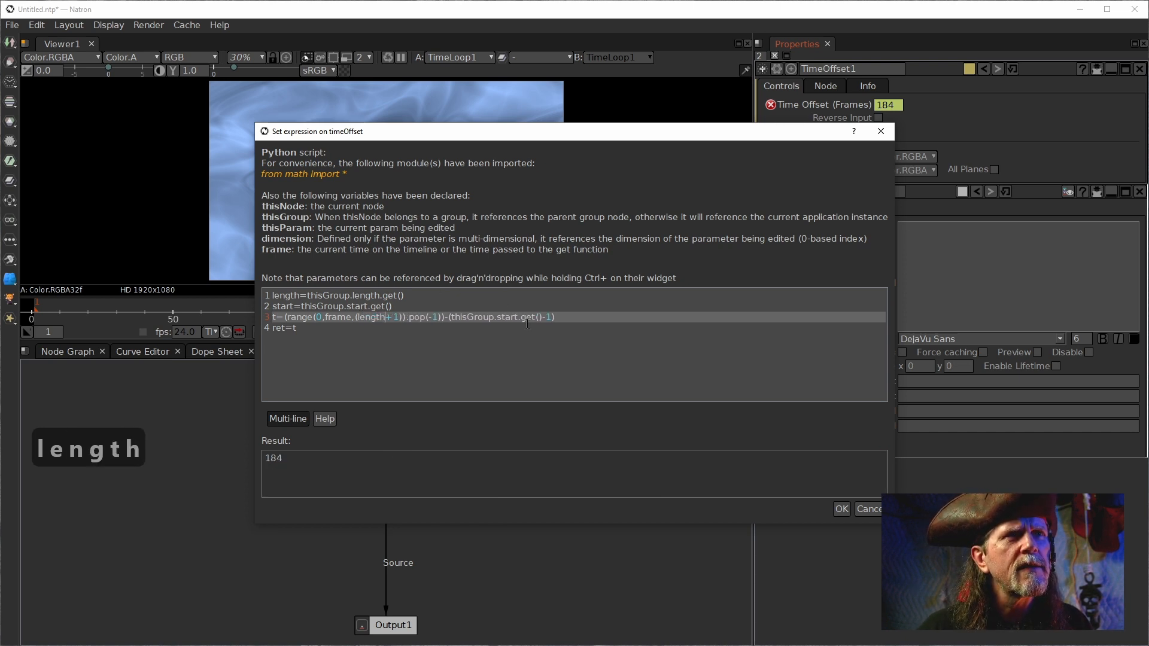
pyautogui.moveTo(542, 322); pyautogui.dragTo(452, 317)
pyautogui.write('start')
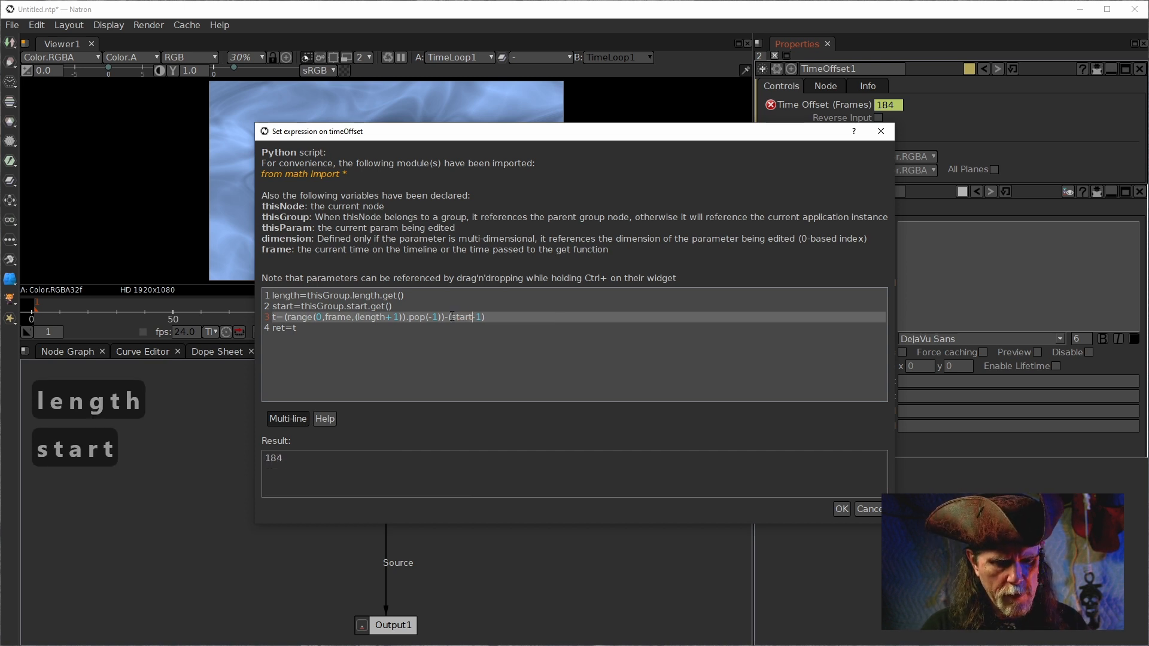
pyautogui.click(351, 342)
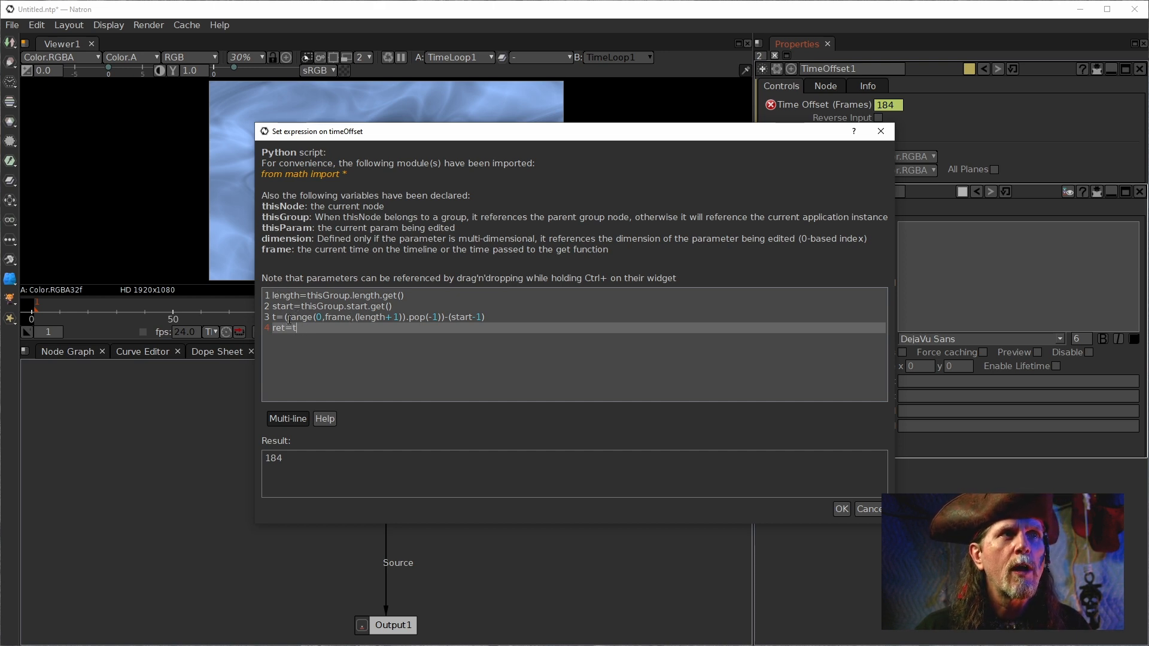
# - Delete the script's final return line, assign the calculation directly to "ret" instead, and apply the expression
pyautogui.moveTo(298, 329); pyautogui.dragTo(254, 321)
pyautogui.press('Delete')
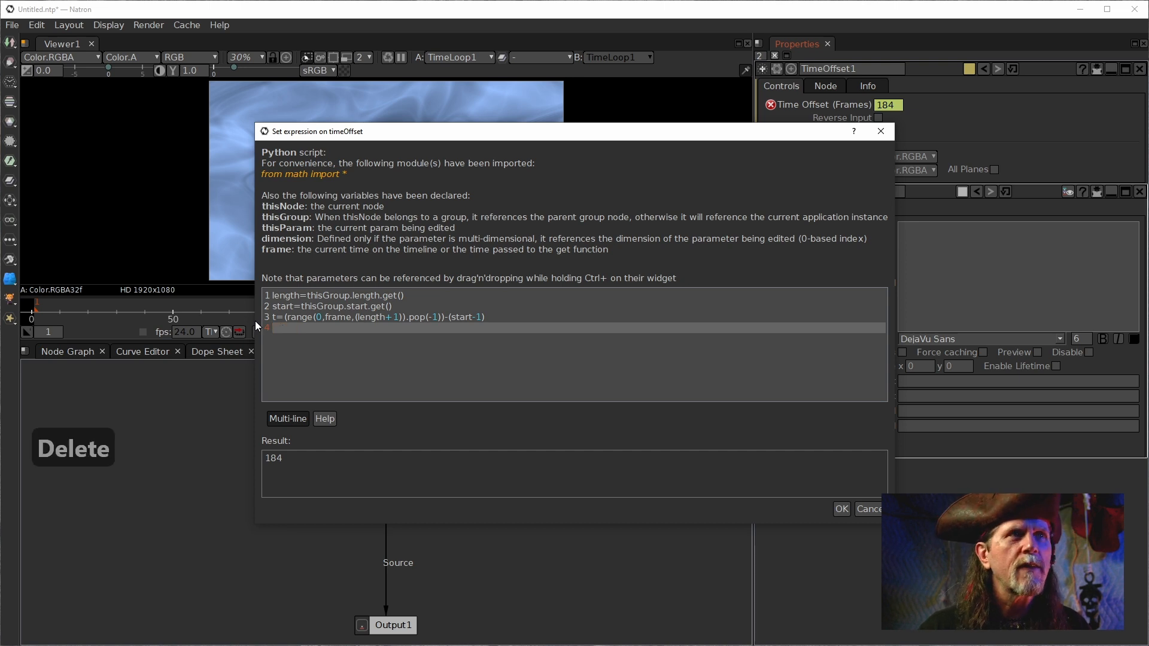
pyautogui.press('Left')
pyautogui.press('Right')
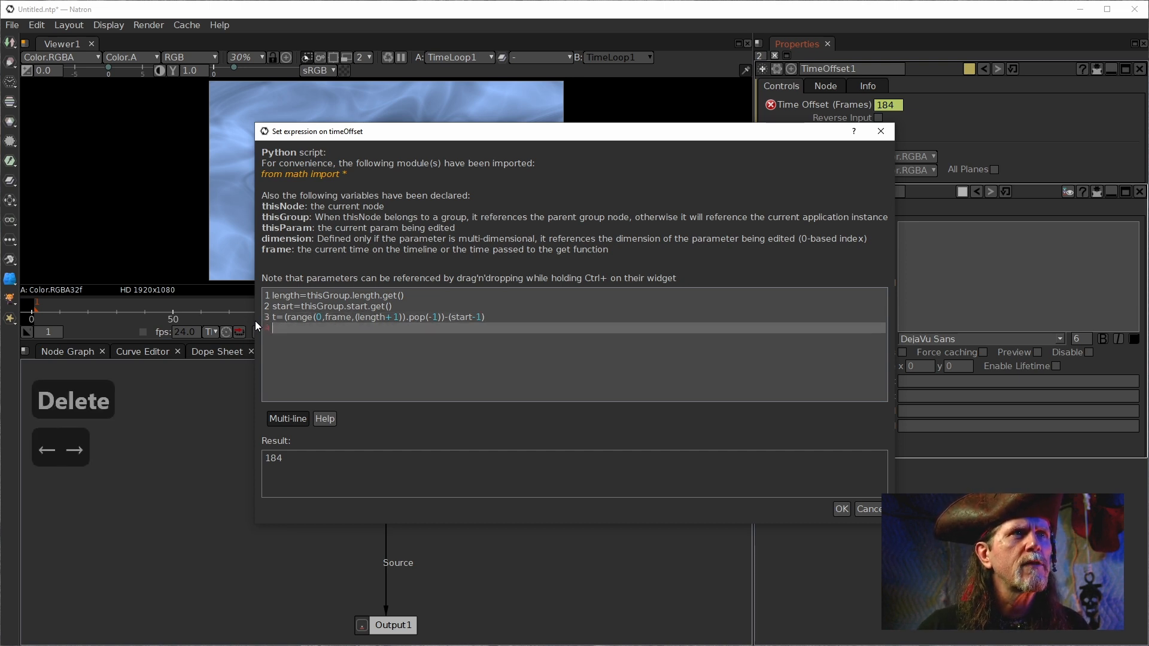
pyautogui.press('Left')
pyautogui.press('Left')
pyautogui.press('Left')
pyautogui.press('Left')
pyautogui.press('Left')
pyautogui.press('Left')
pyautogui.press('Left')
pyautogui.press('Left')
pyautogui.press('Left')
pyautogui.press('Left')
pyautogui.press('Left')
pyautogui.press('Left')
pyautogui.press('Left')
pyautogui.press('Left')
pyautogui.press('Left')
pyautogui.press('Left')
pyautogui.press('Left')
pyautogui.press('Left')
pyautogui.press('Left')
pyautogui.press('Left')
pyautogui.press('Left')
pyautogui.press('Left')
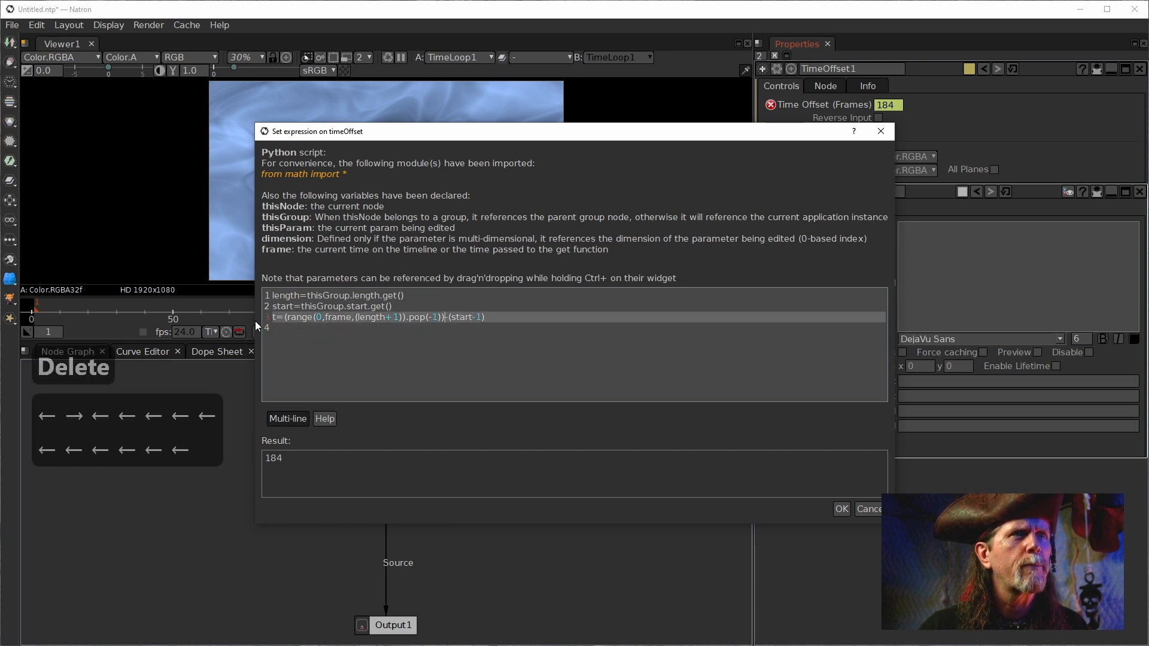
pyautogui.press('Right')
pyautogui.press('Right')
pyautogui.press('BackSpace')
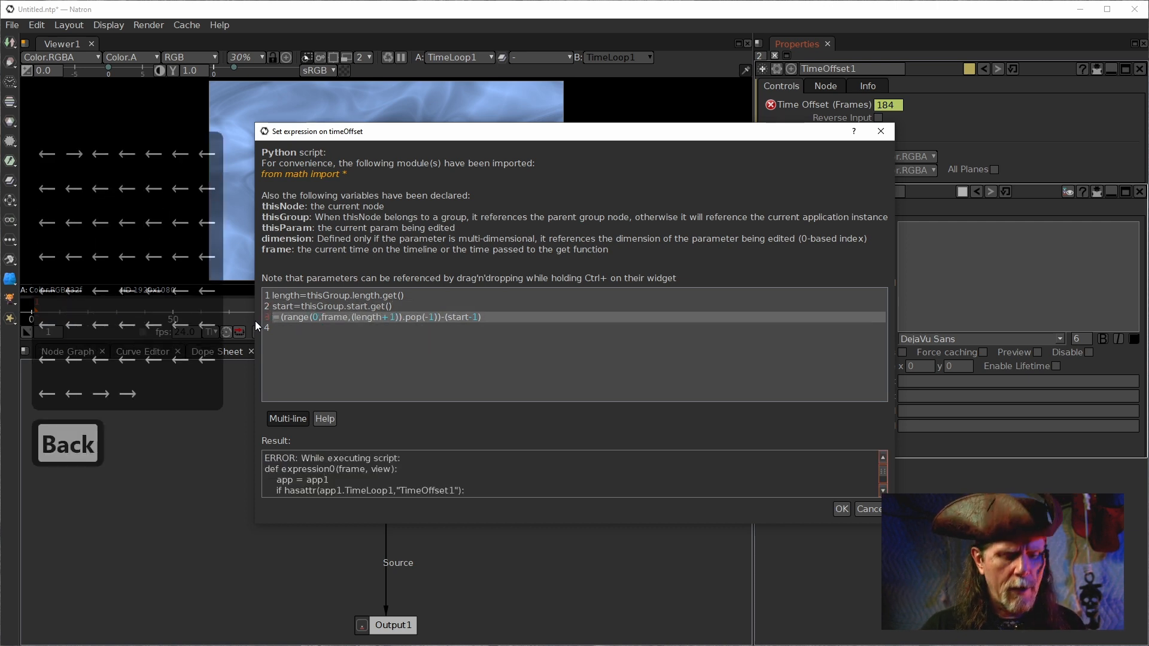
pyautogui.write('ret')
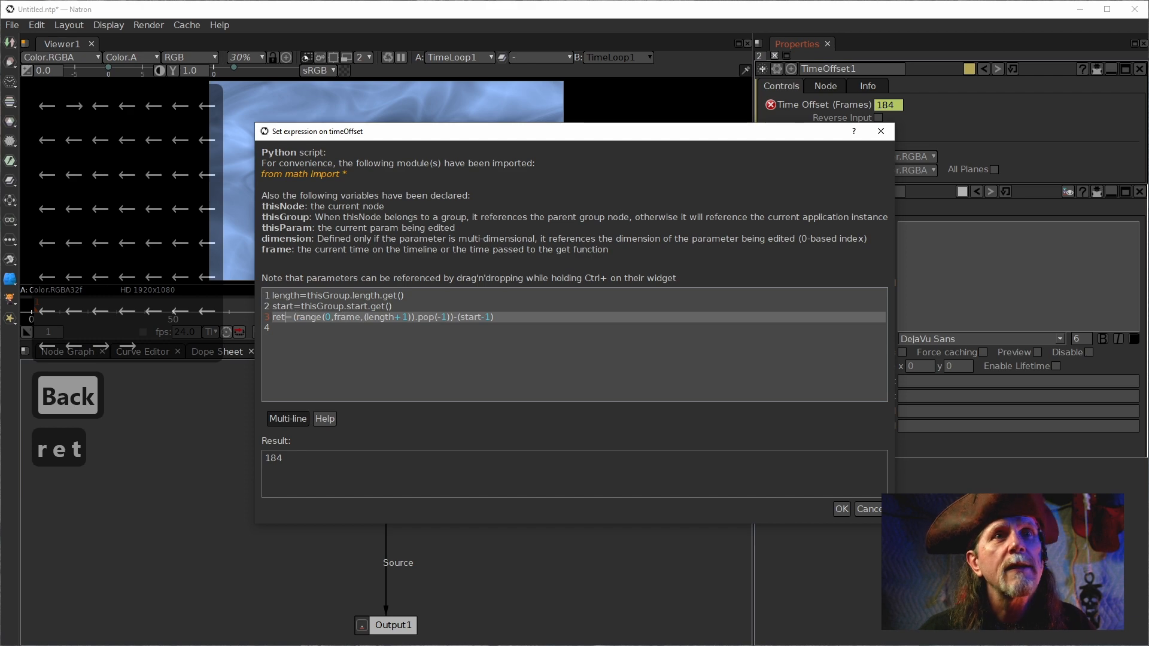
pyautogui.click(842, 508)
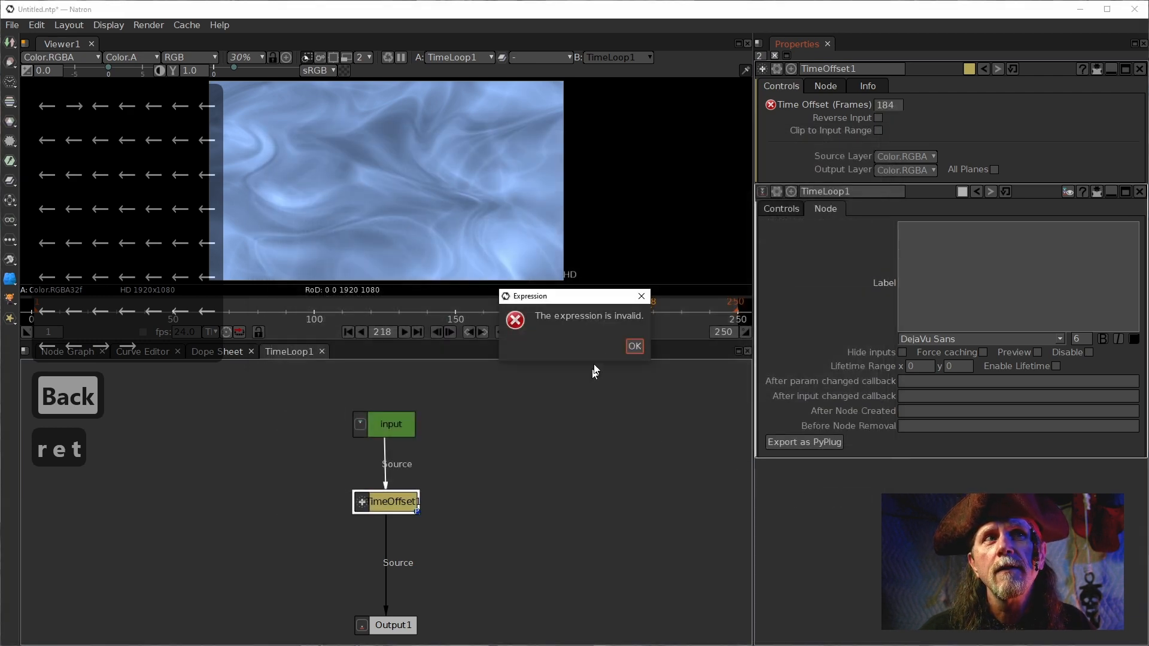
# - Inspect the start and length user parameters of the TimeLoop1 group node from the main node graph
pyautogui.click(629, 346)
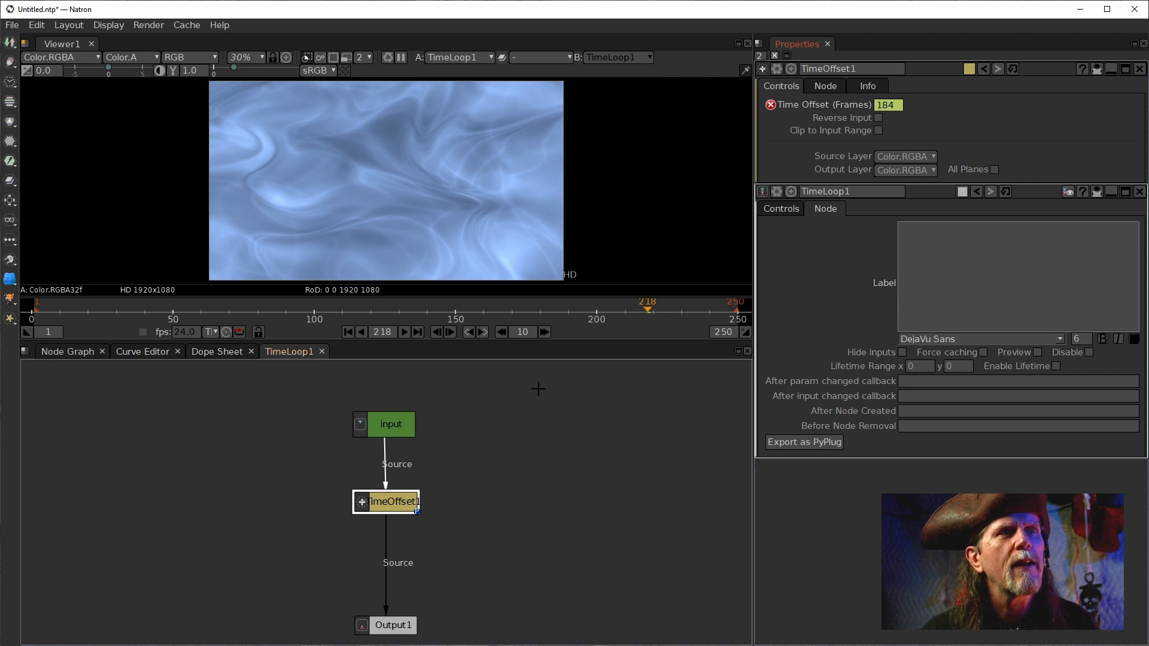
pyautogui.click(67, 352)
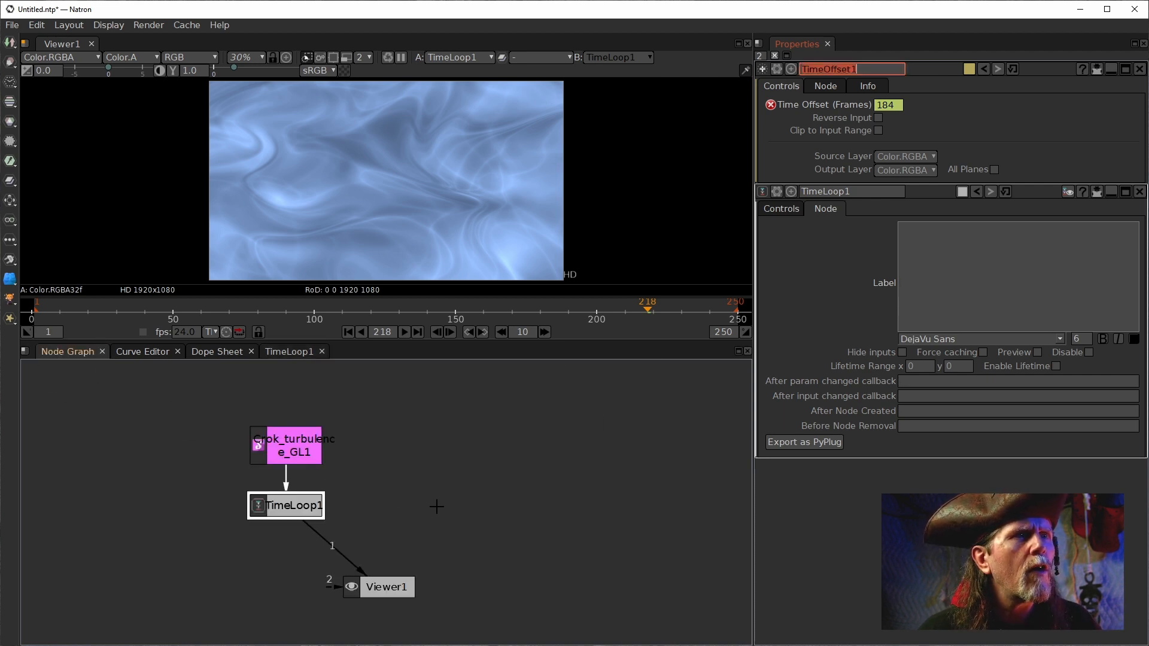
pyautogui.click(300, 510)
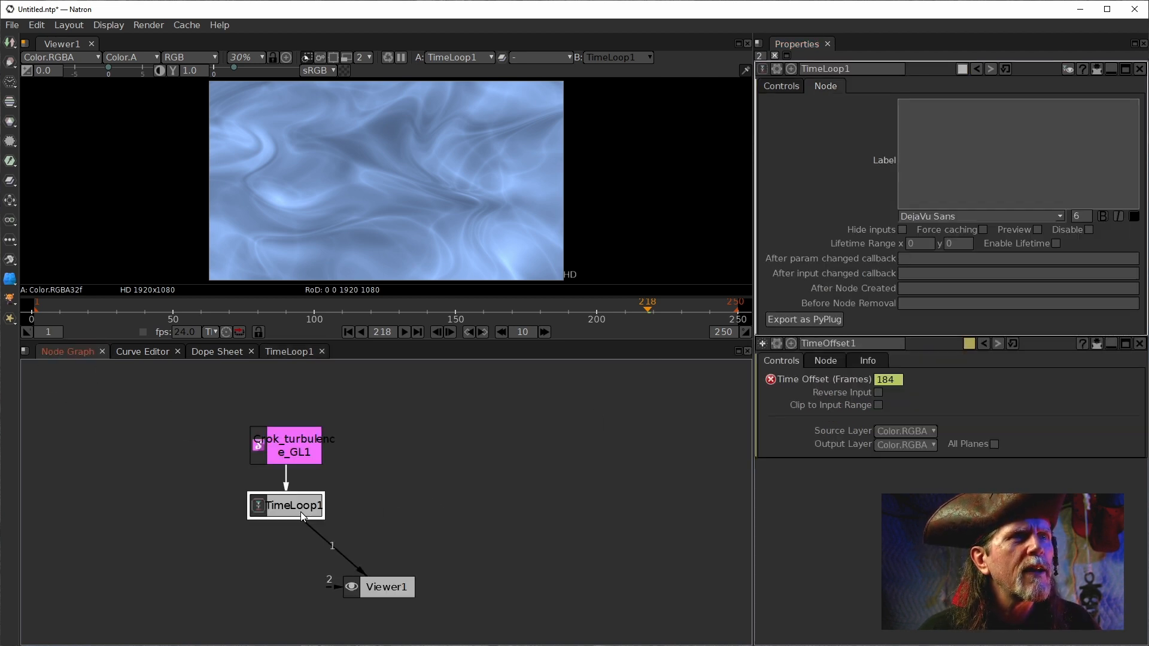
pyautogui.click(781, 87)
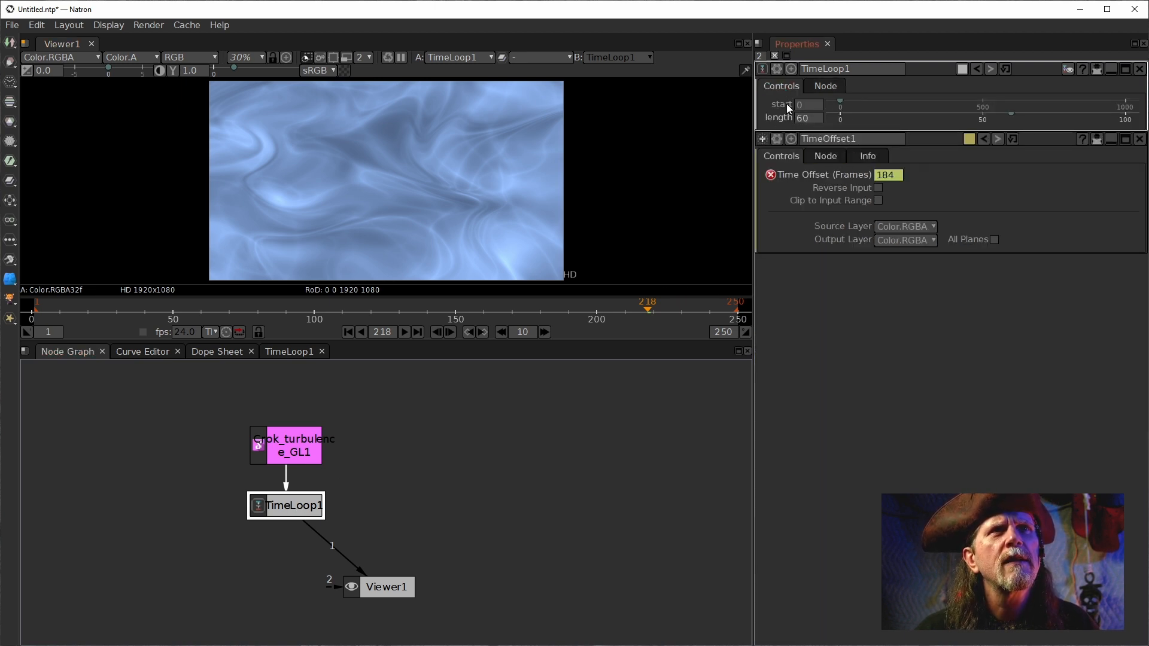
pyautogui.click(778, 67)
pyautogui.click(812, 103)
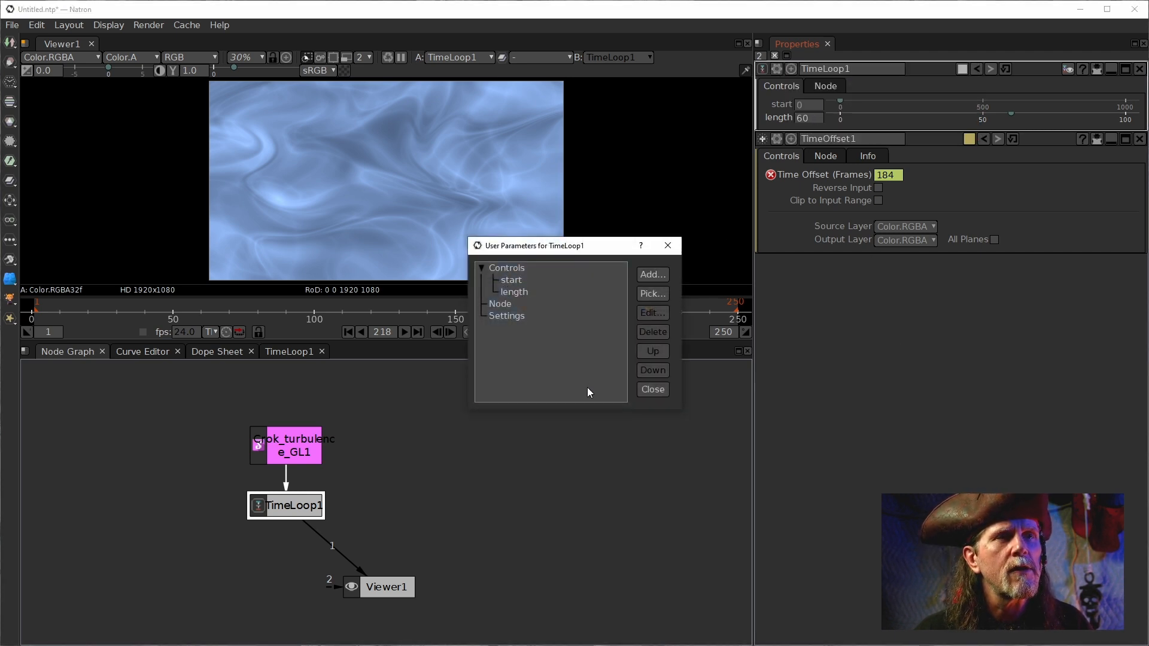
pyautogui.click(655, 390)
# - Copy the TimeLoop1 node's name from its properties
pyautogui.click(845, 69)
pyautogui.moveTo(846, 71); pyautogui.dragTo(797, 74)
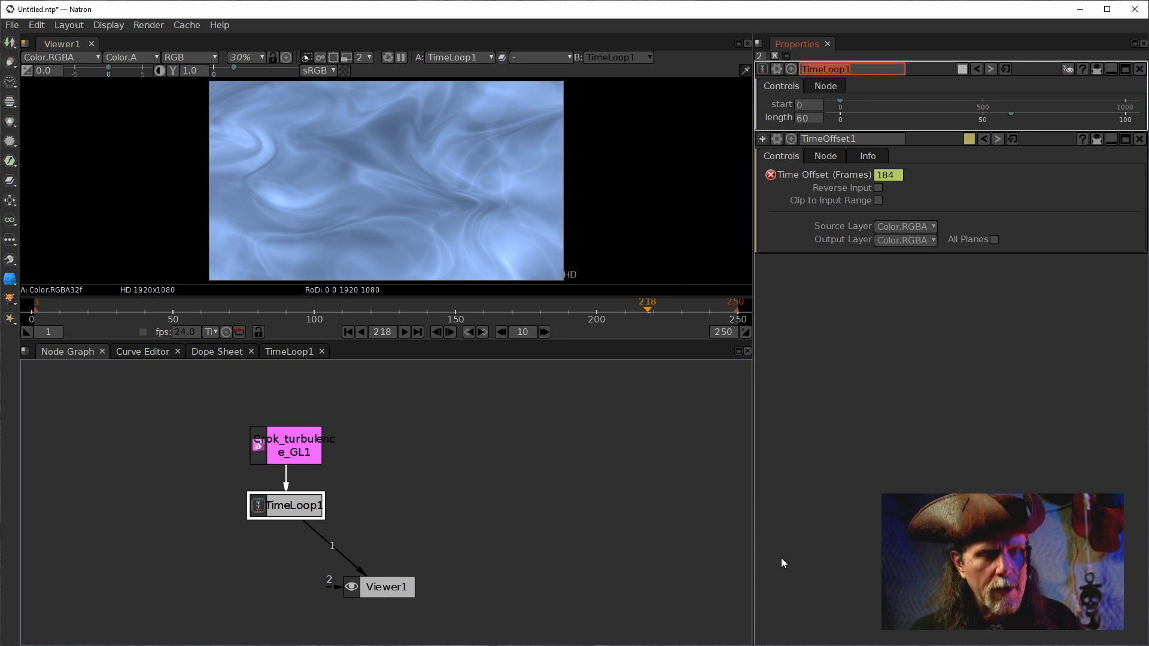
pyautogui.hotkey('ctrl', 'c')
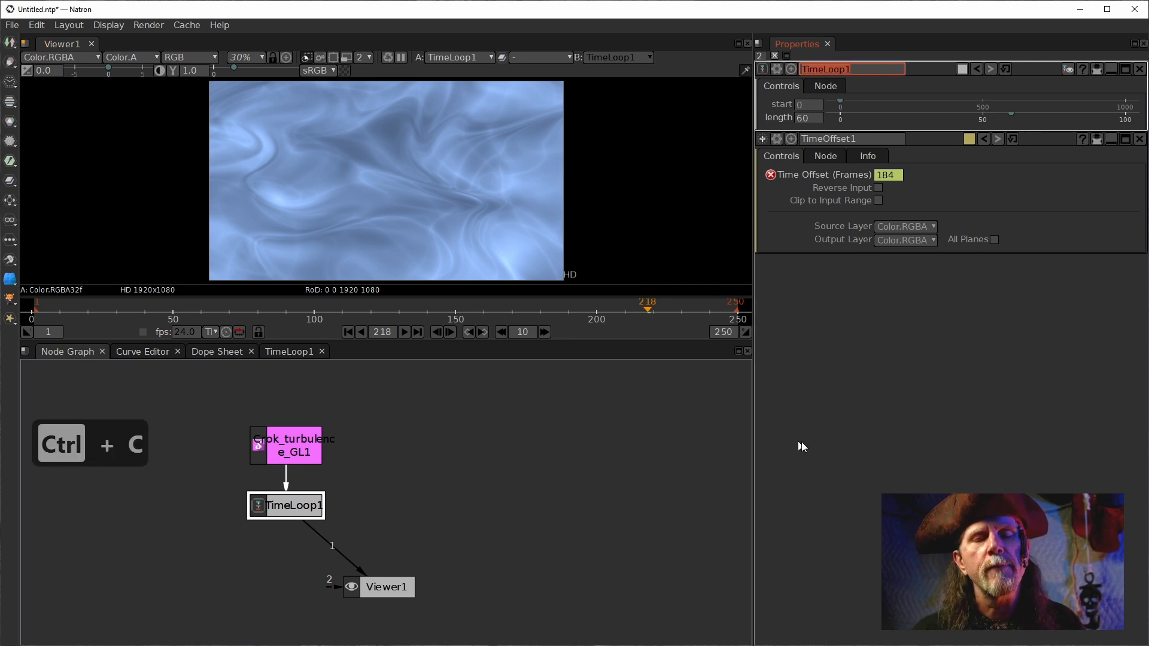
# - Remove the empty last line from the Time Offset (Frames) expression inside the TimeLoop1 group and reapply the expression
pyautogui.click(278, 358)
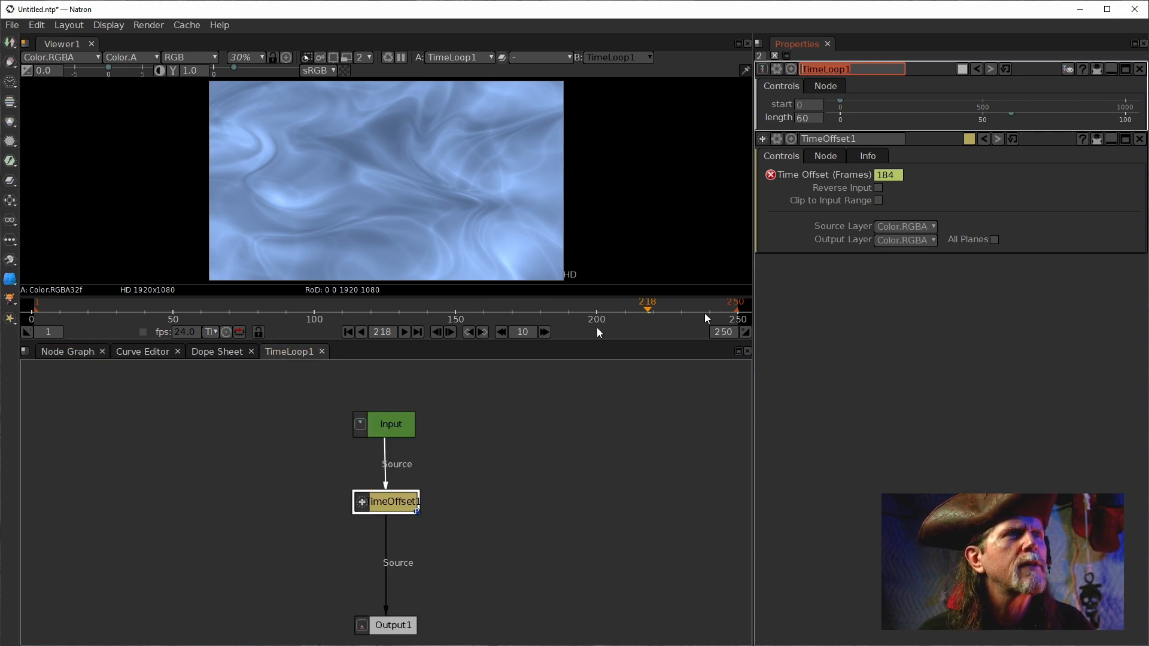
pyautogui.rightClick(892, 177)
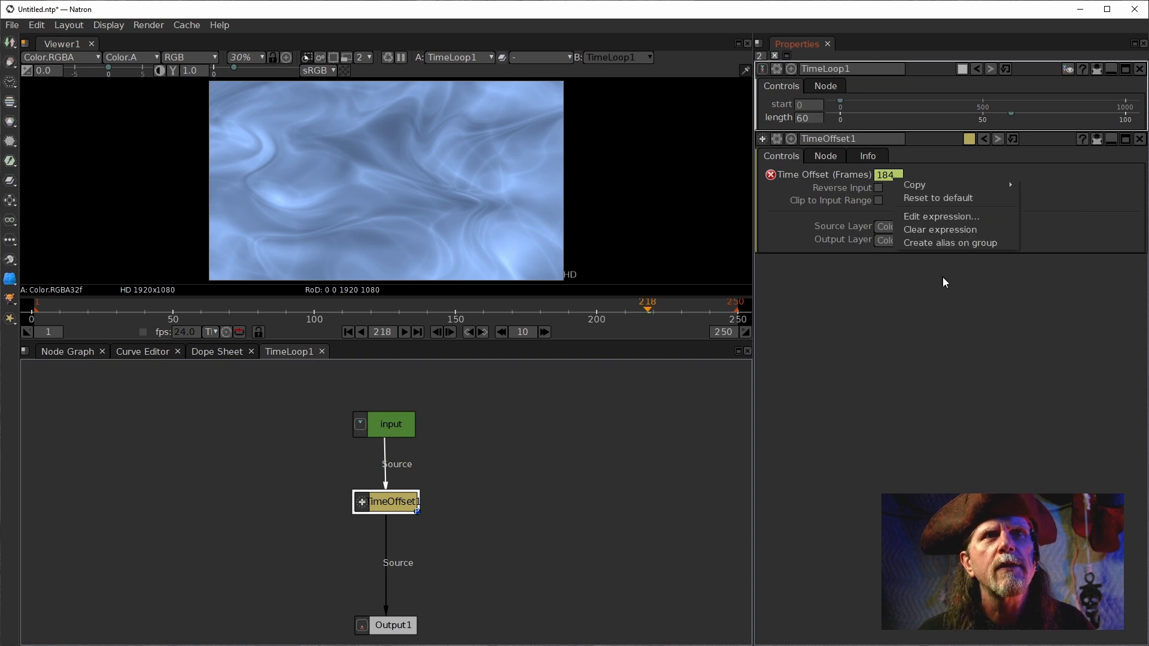
pyautogui.click(929, 218)
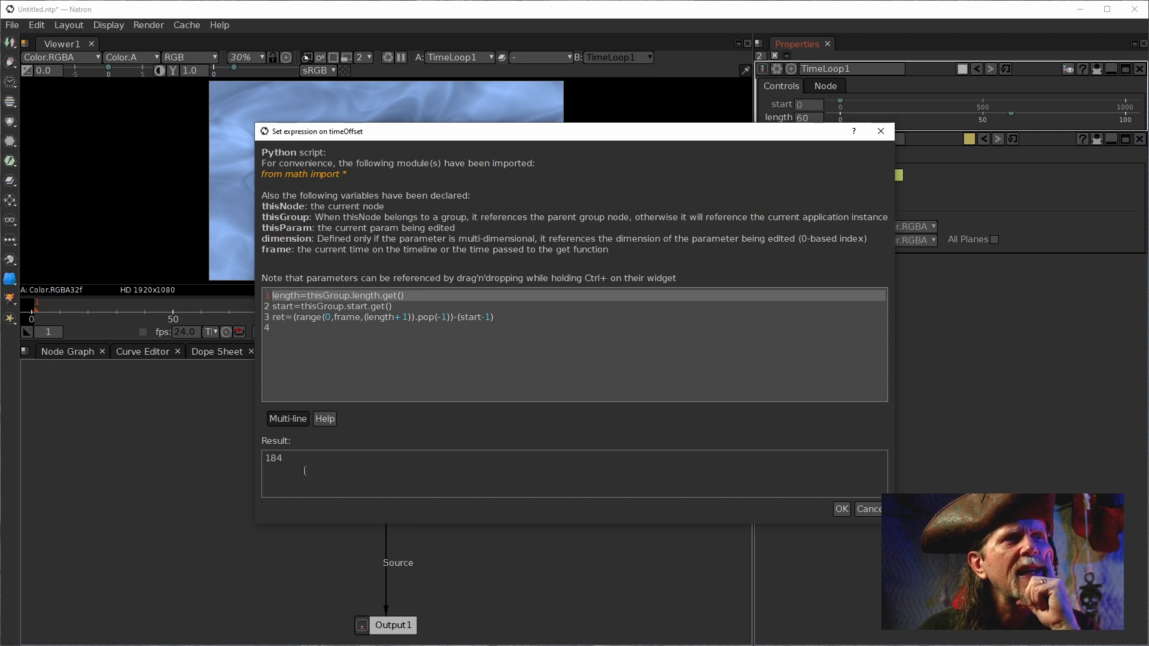
pyautogui.click(846, 512)
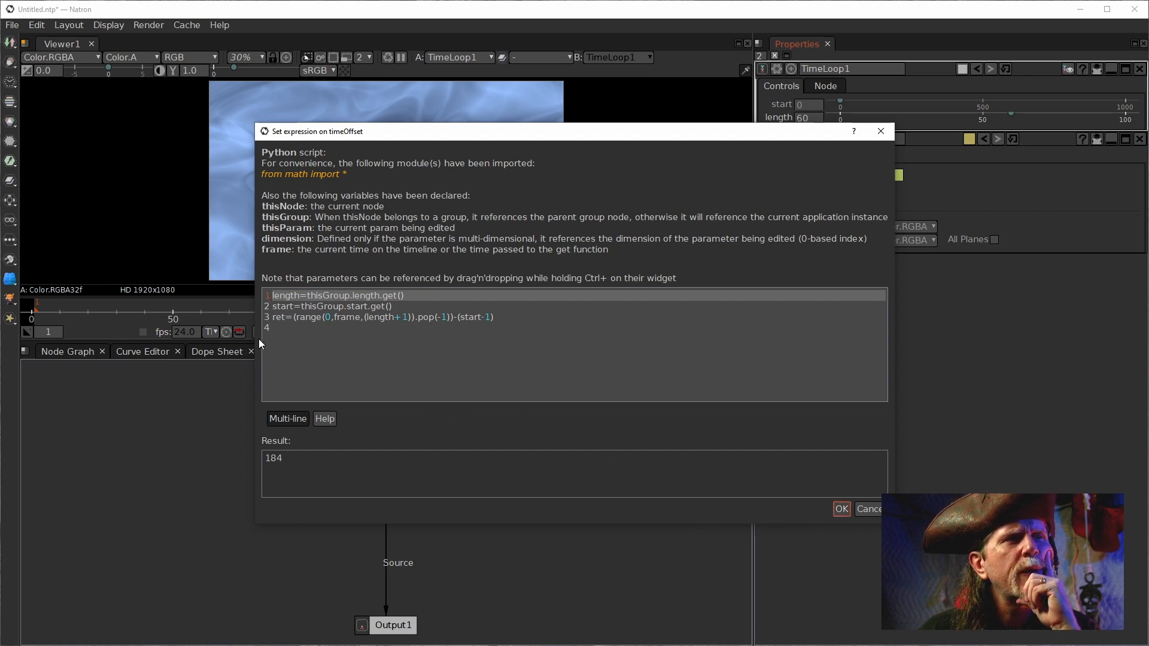
pyautogui.click(511, 357)
pyautogui.press('BackSpace')
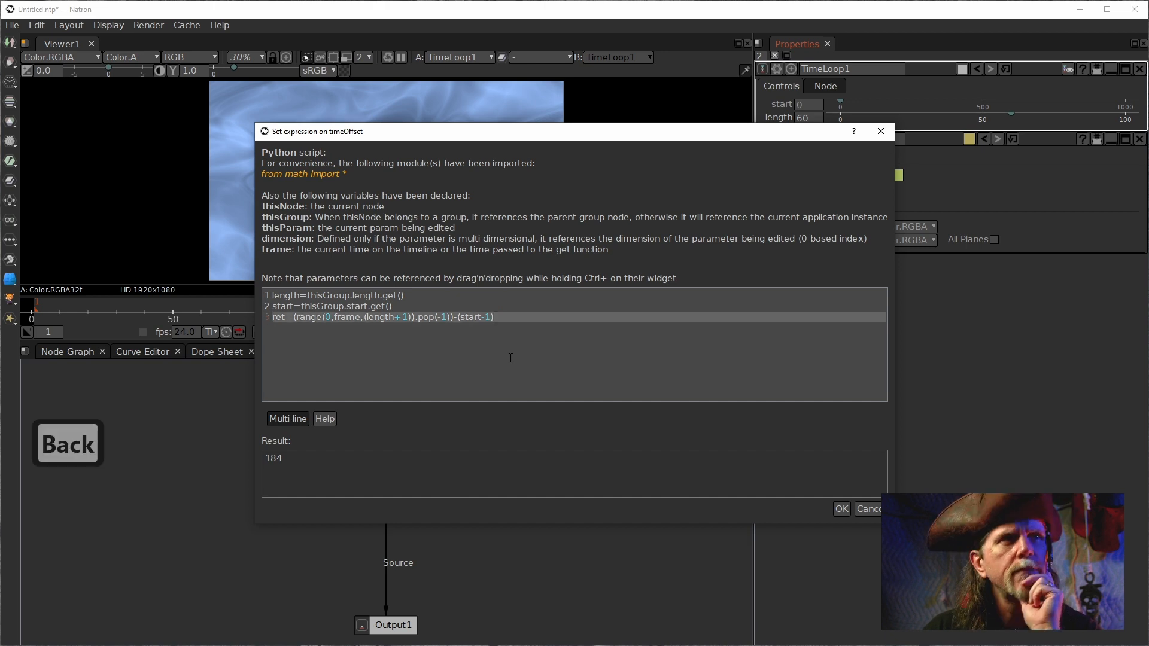
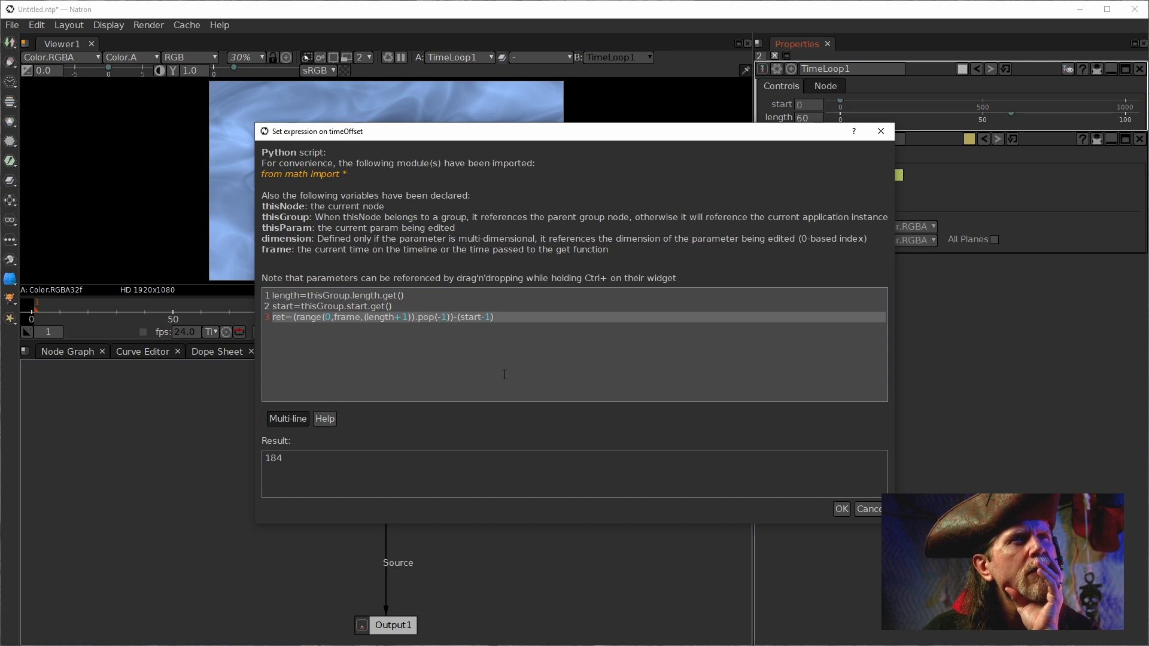
pyautogui.click(371, 323)
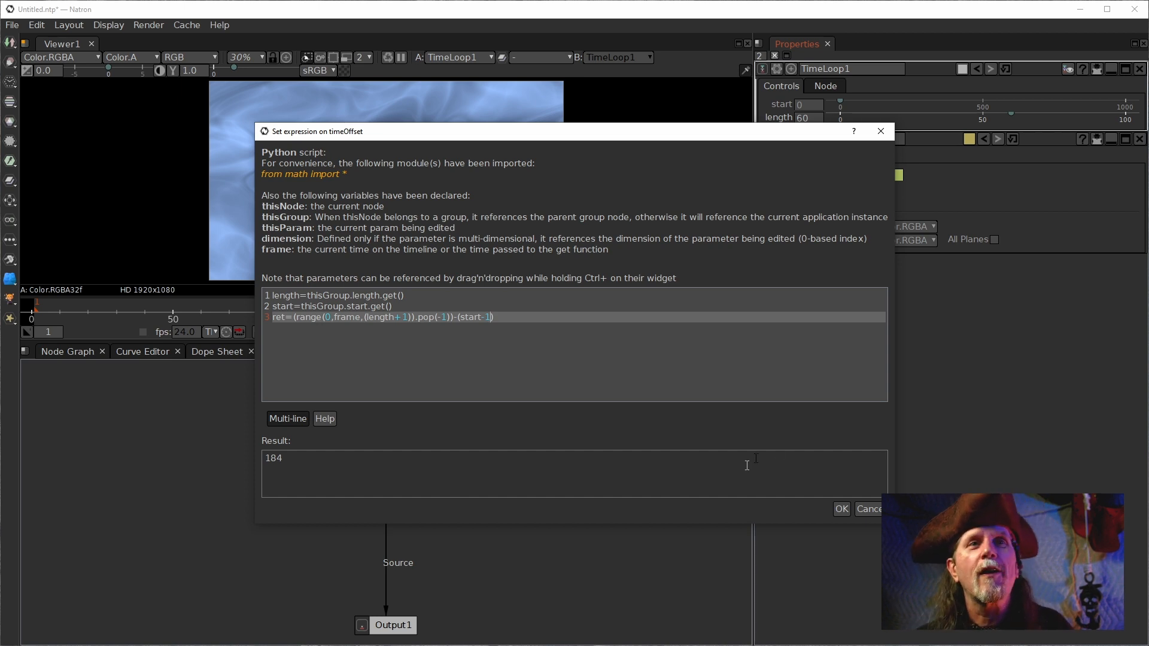
pyautogui.click(840, 512)
pyautogui.click(634, 347)
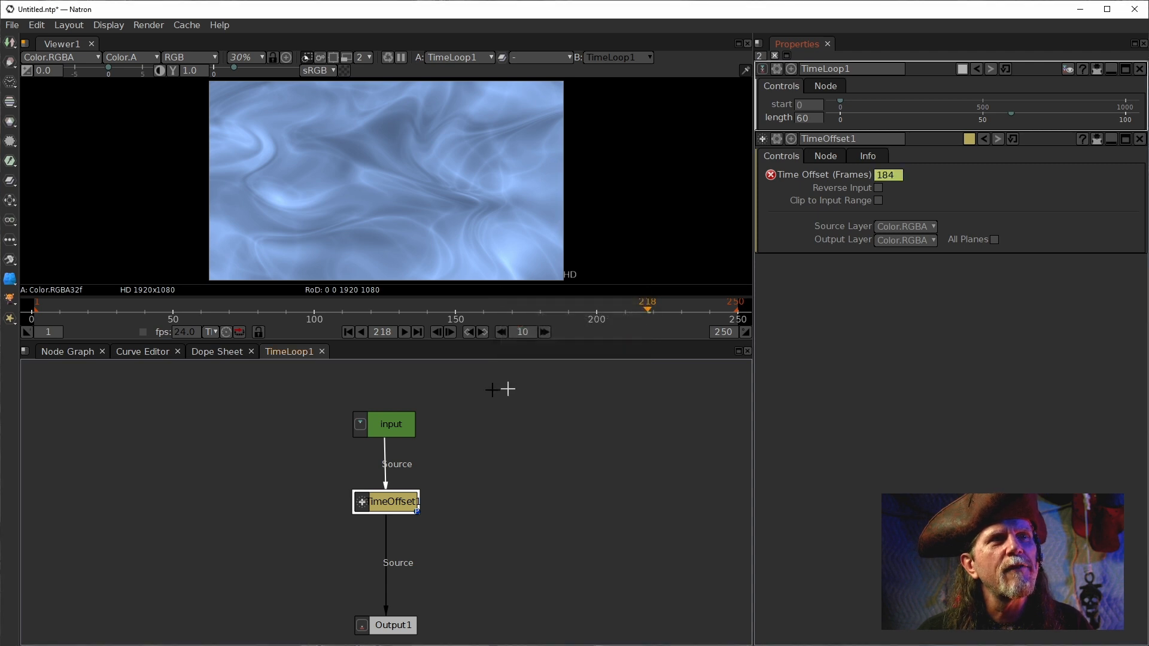
# - Return to the main node graph, select the turbulence node and scrub the timeline to frame 62
pyautogui.click(66, 351)
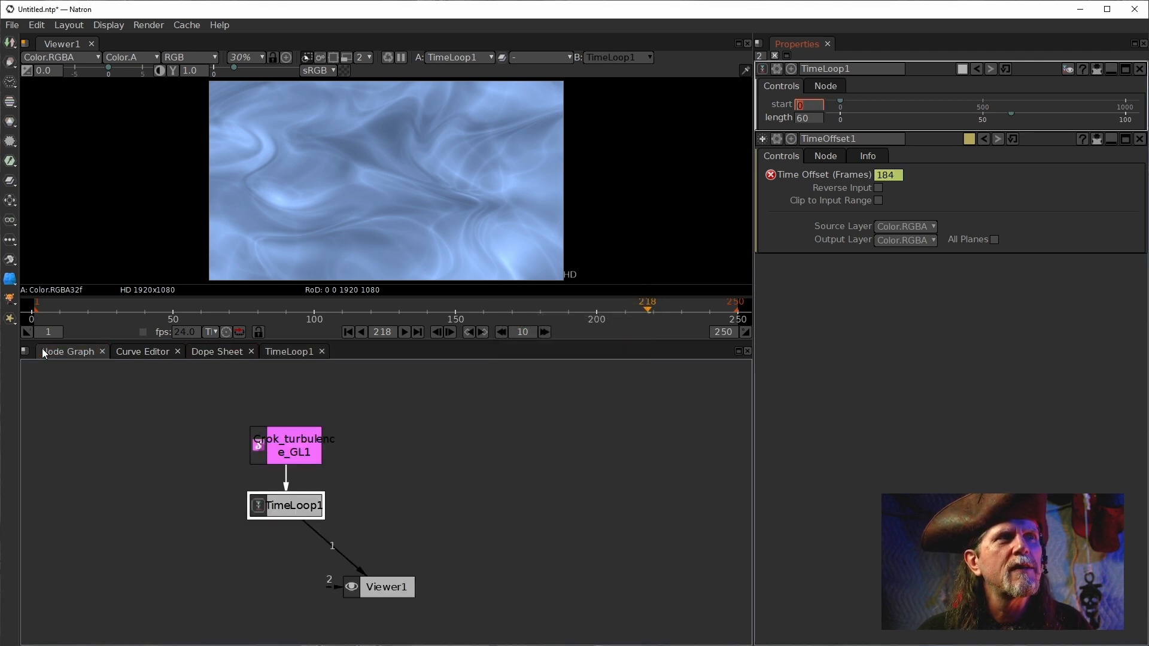
pyautogui.click(298, 459)
pyautogui.click(150, 314)
pyautogui.moveTo(150, 314); pyautogui.dragTo(206, 333)
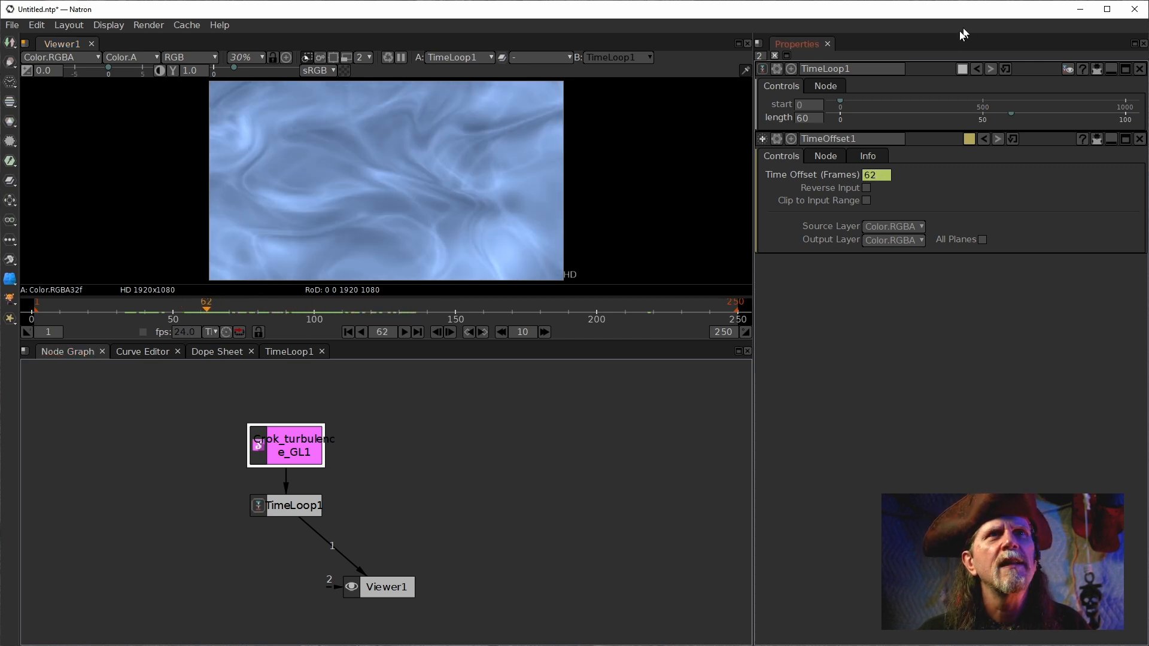
# - Set TimeLoop1's length to 50, scrub the timeline and play the loop from the first frame
pyautogui.moveTo(1011, 115); pyautogui.dragTo(983, 118)
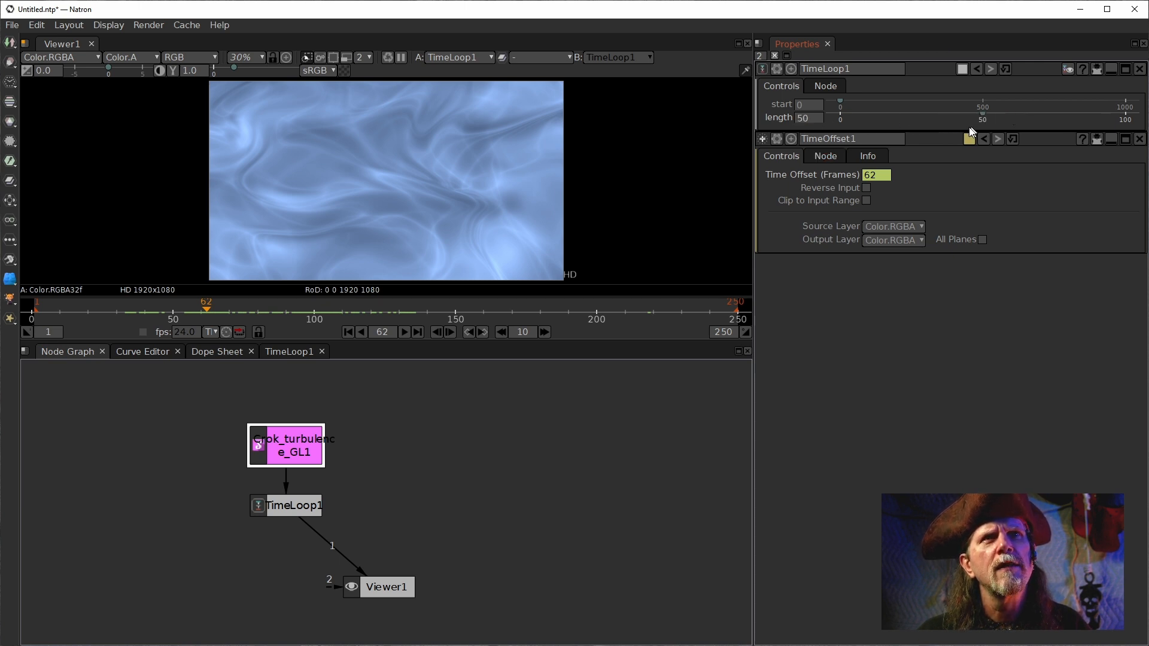
pyautogui.moveTo(180, 312); pyautogui.dragTo(320, 318)
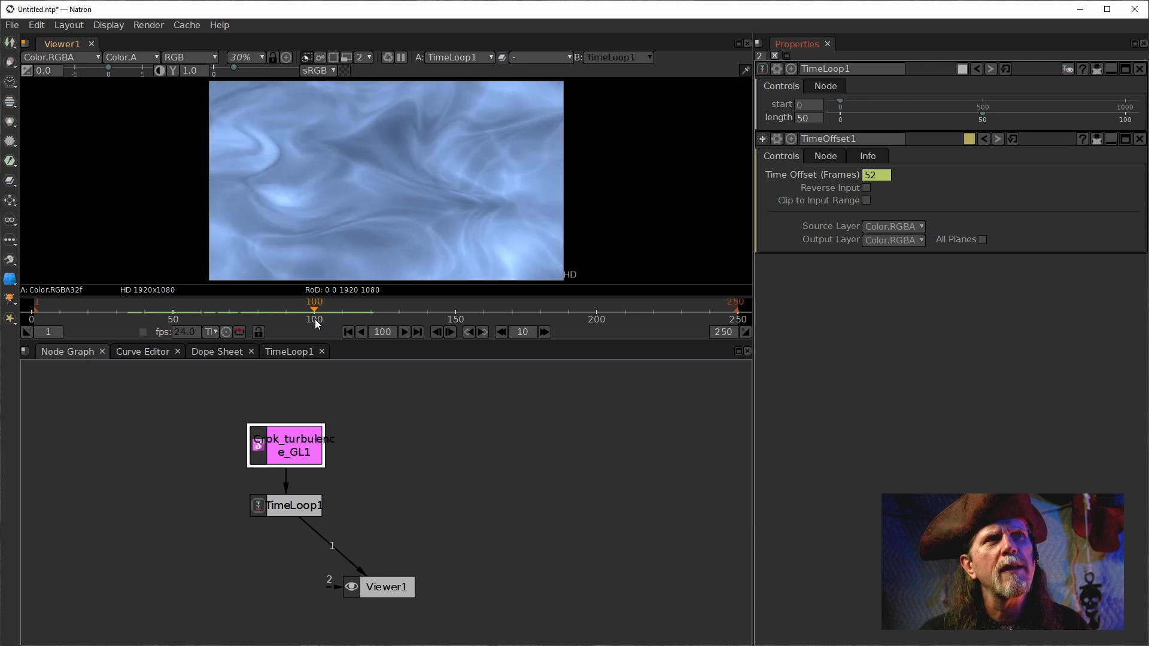
pyautogui.moveTo(323, 318); pyautogui.dragTo(107, 347)
pyautogui.click(351, 333)
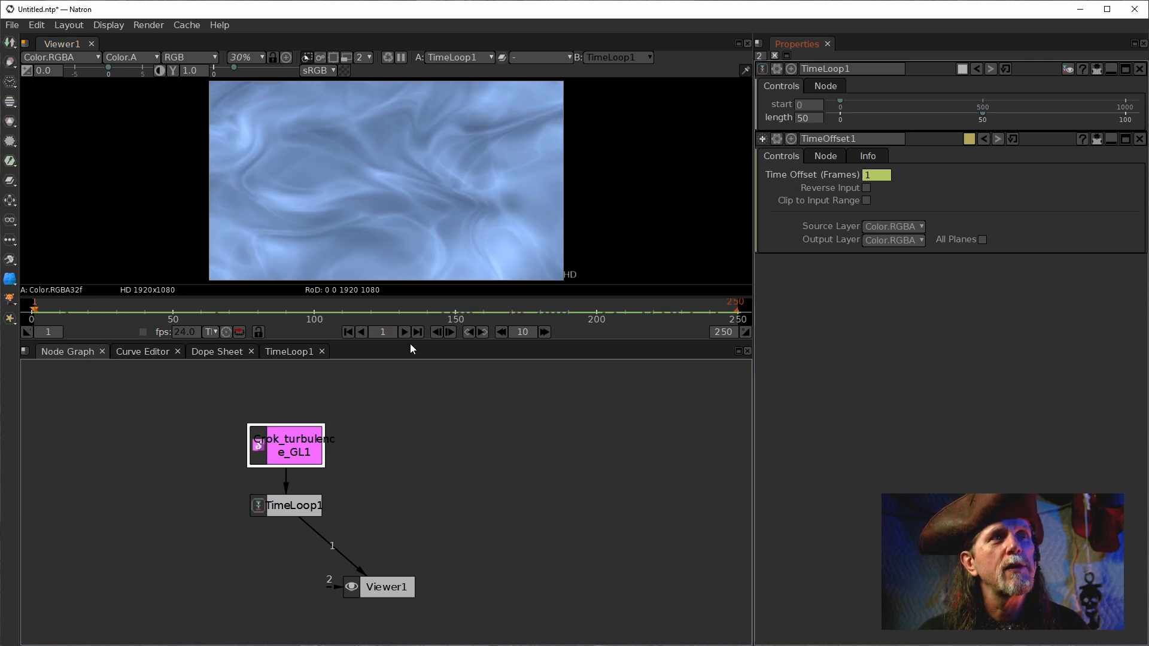
pyautogui.click(403, 333)
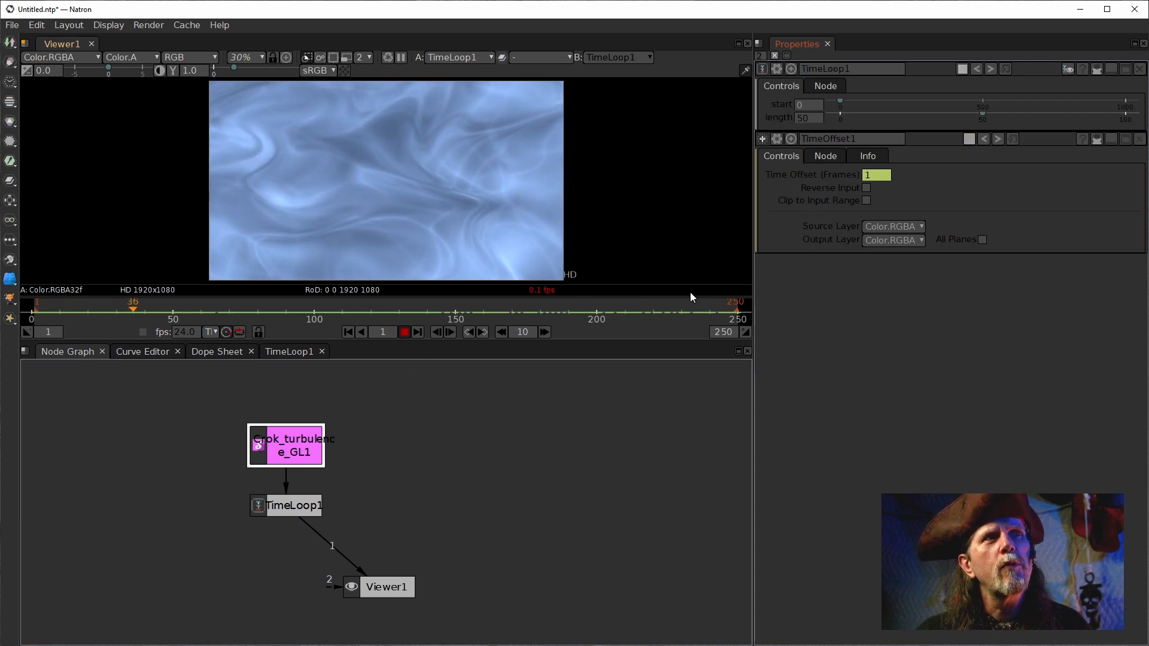
pyautogui.click(403, 332)
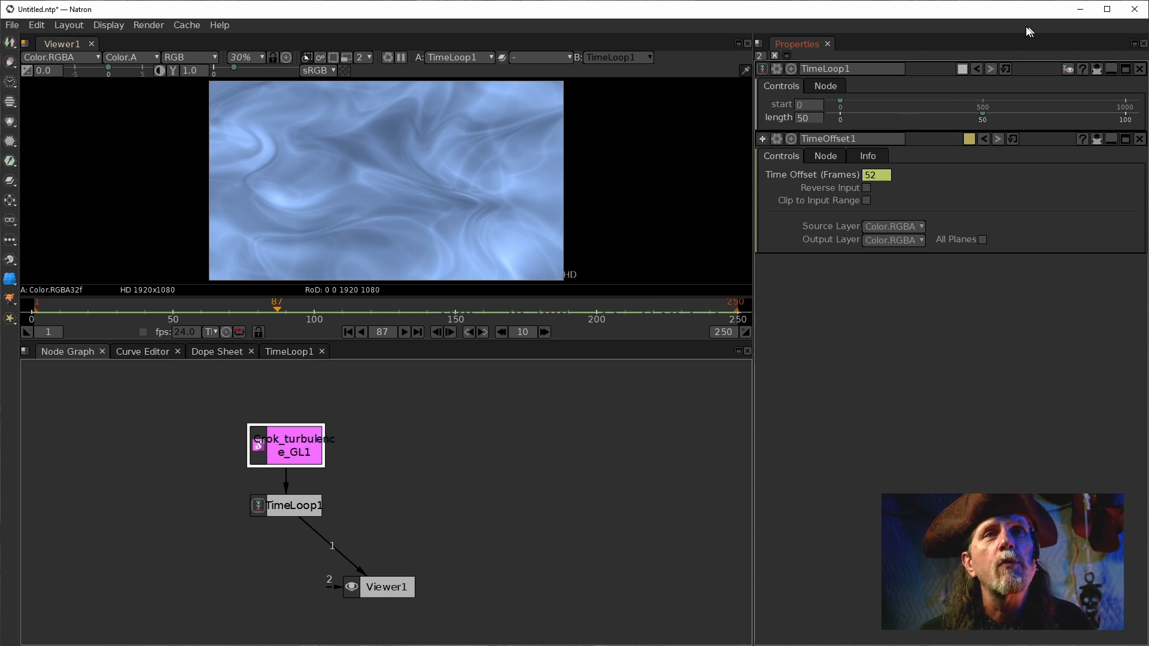
# - Set TimeLoop1's length to 10 and play the loop from the first frame
pyautogui.click(910, 114)
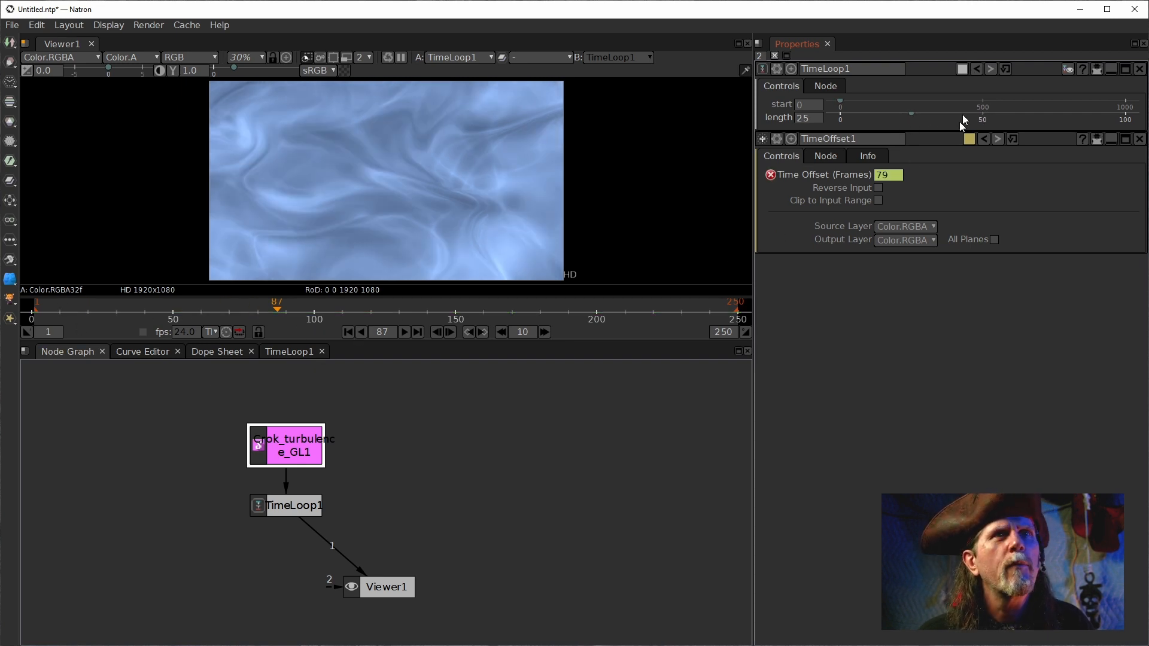
pyautogui.doubleClick(815, 119)
pyautogui.write('10')
pyautogui.press('Return')
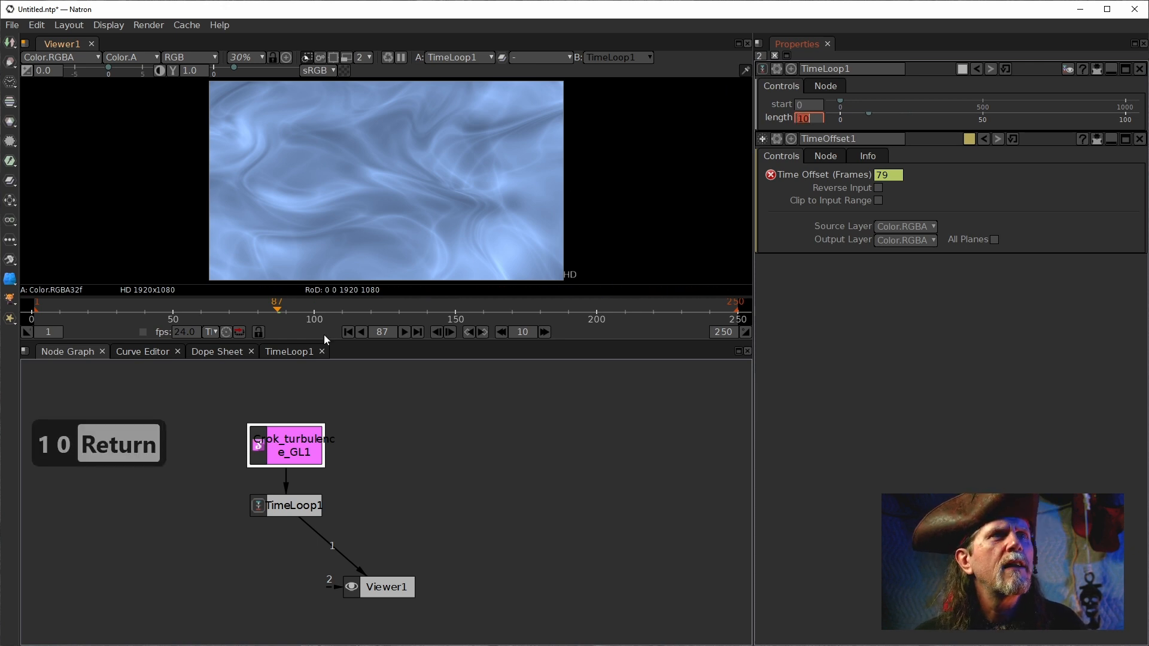
pyautogui.click(347, 332)
pyautogui.click(402, 332)
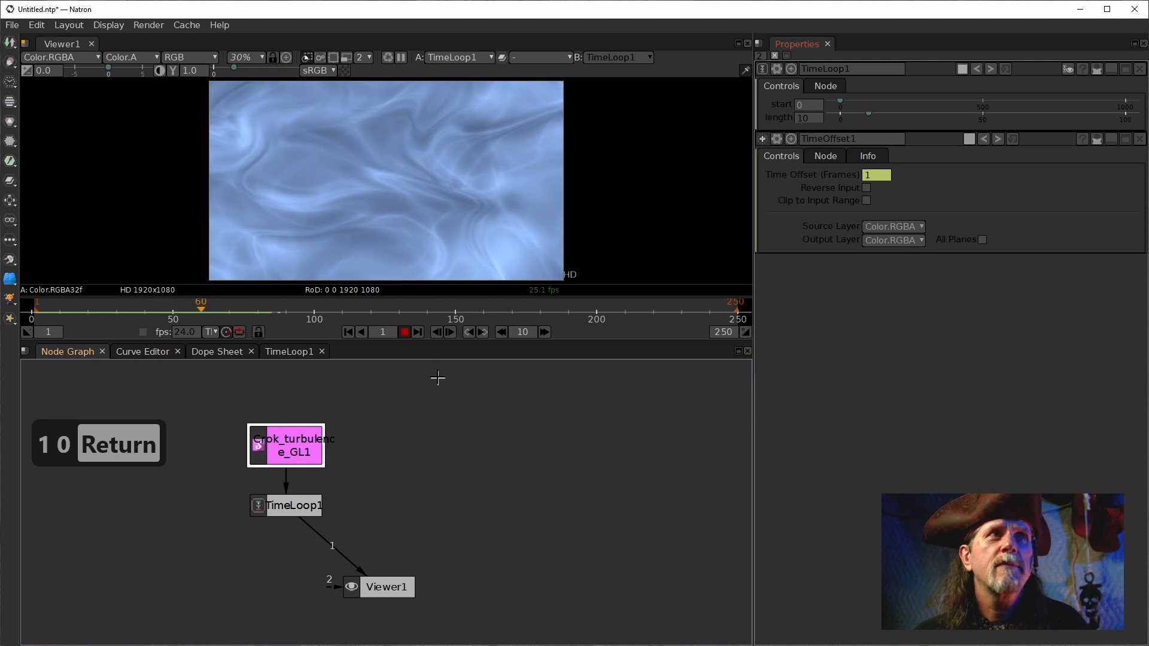
pyautogui.click(402, 333)
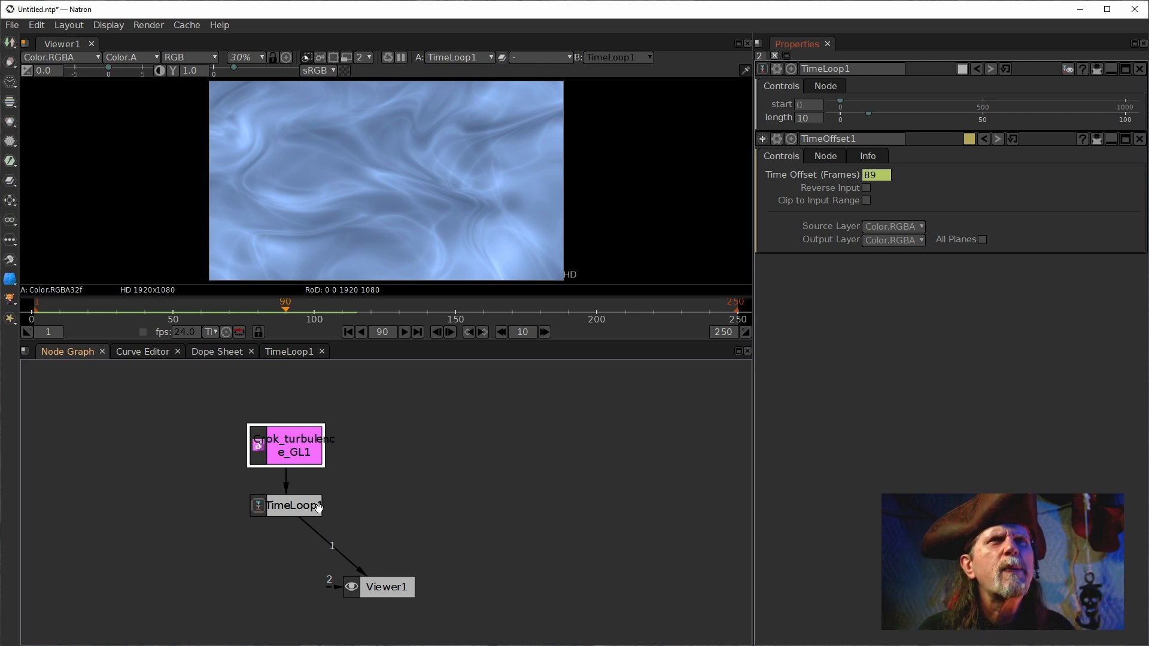
# - View the node network inside the TimeLoop1 group, then return to the main node graph and clear the selection
pyautogui.click(284, 351)
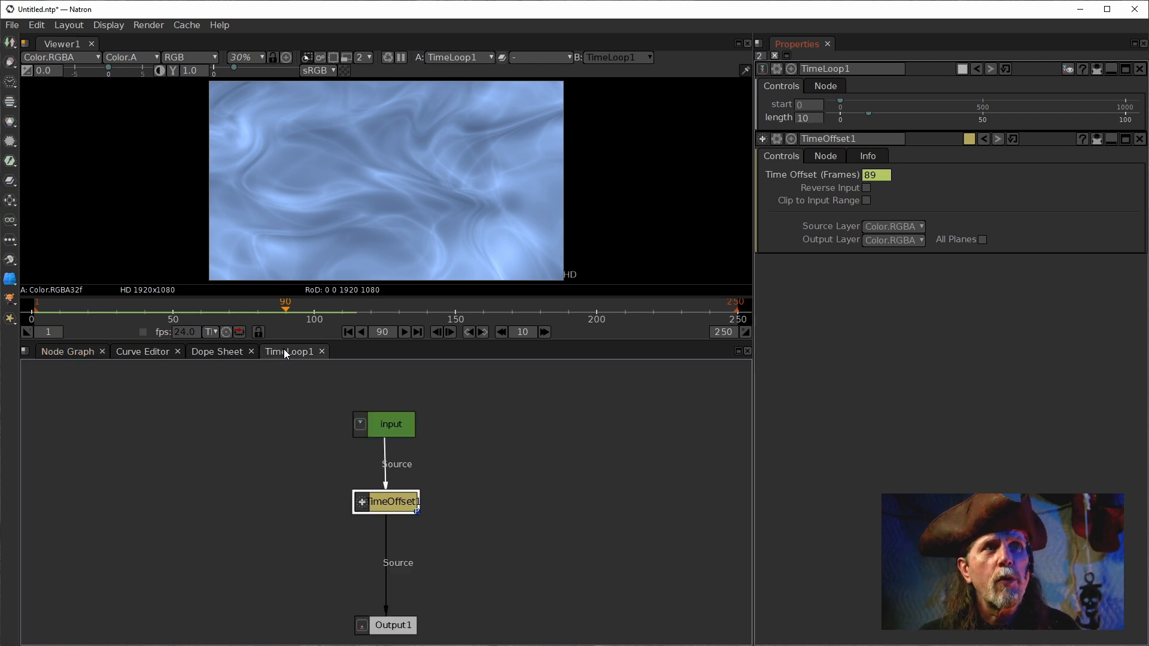
pyautogui.click(93, 354)
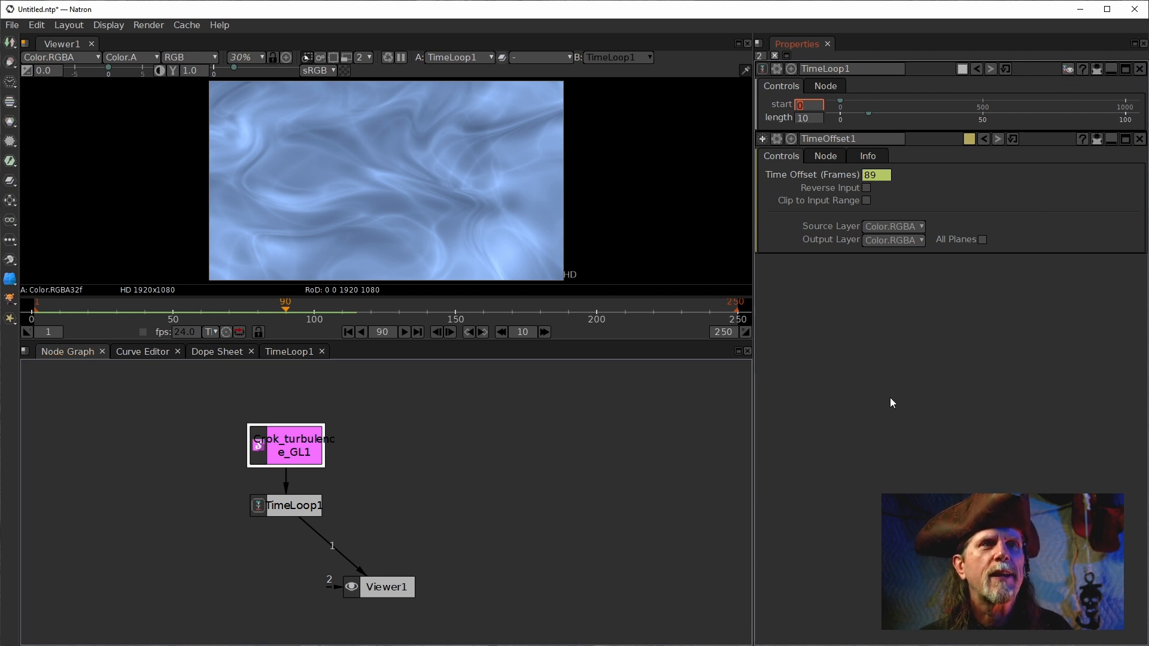
pyautogui.click(504, 503)
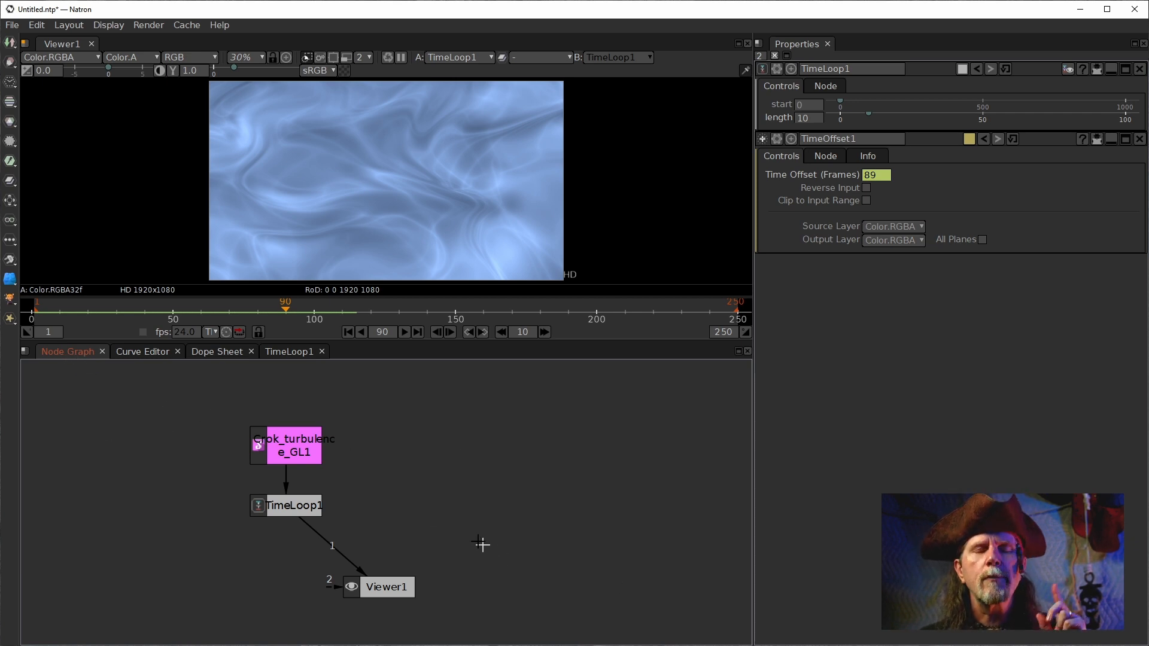
# - Browse the community PyPlug categories, including BL, Draw, Relight and Time, and the neighbouring Ignite effect categories
pyautogui.rightClick(389, 420)
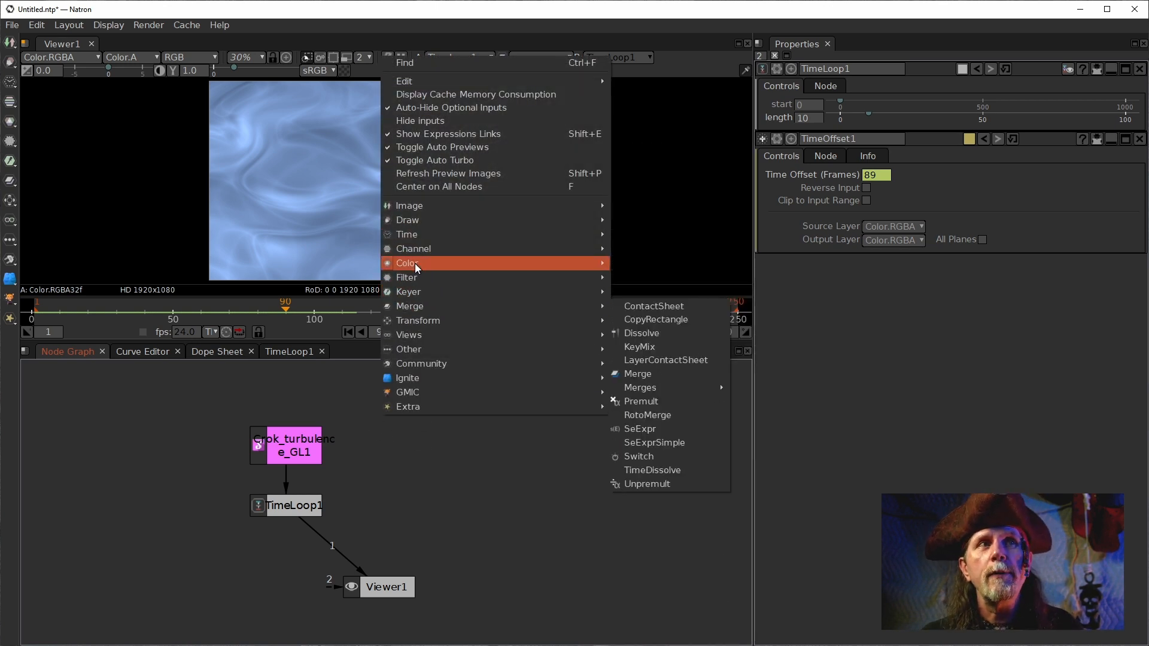
pyautogui.moveTo(404, 363)
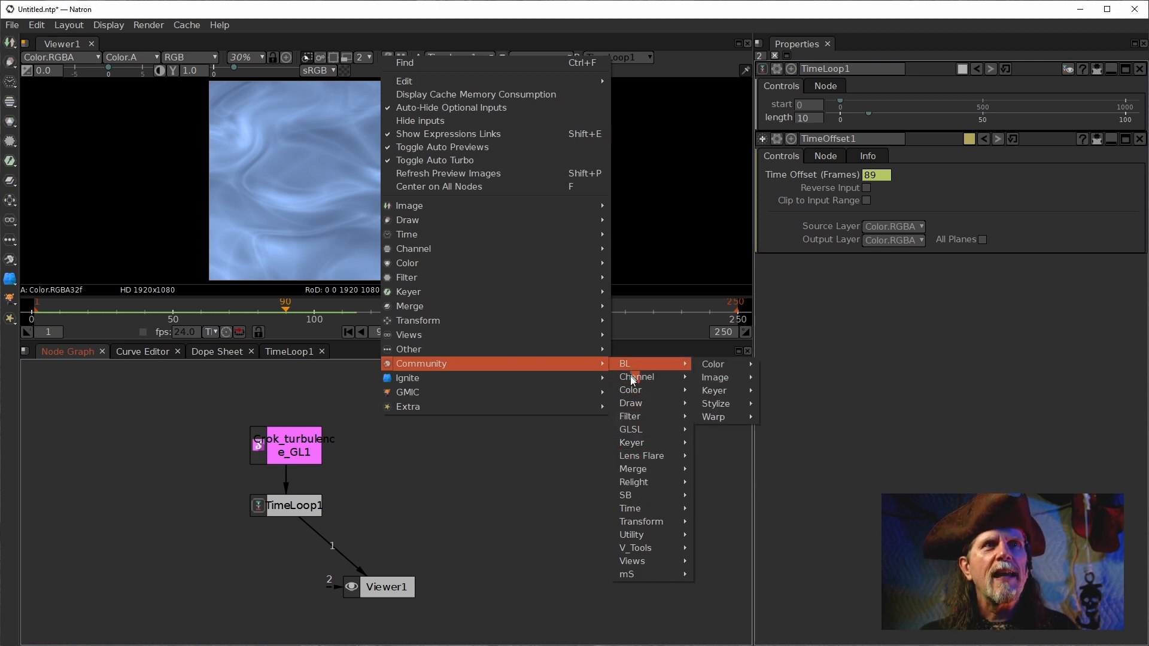
pyautogui.moveTo(641, 524)
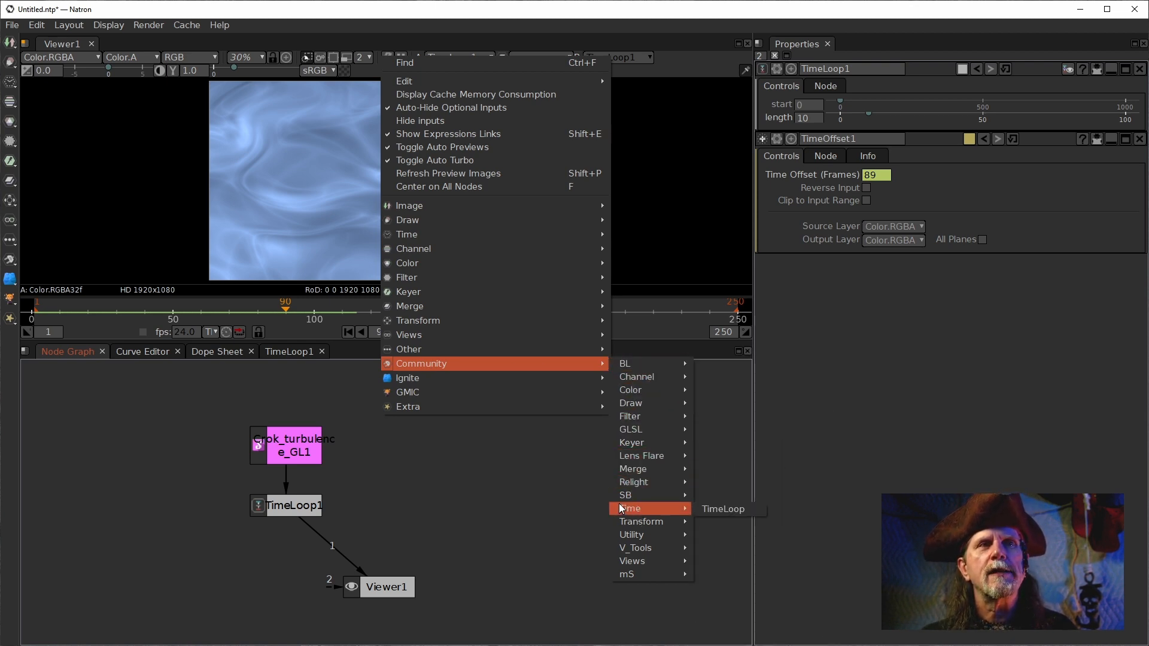
pyautogui.moveTo(646, 366)
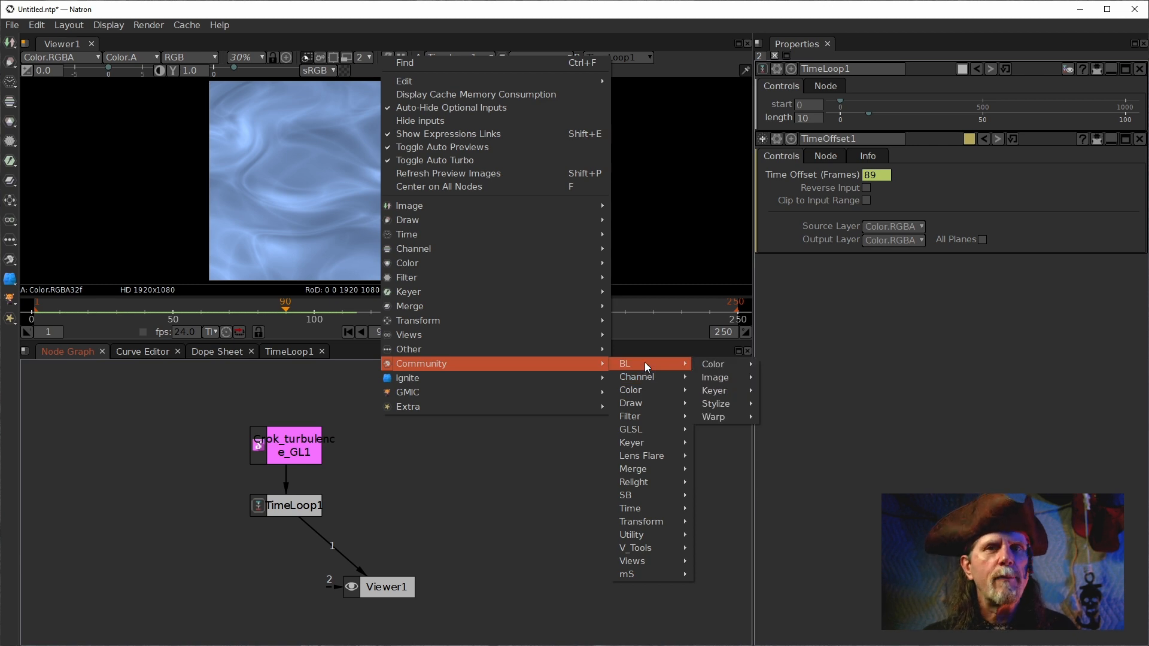
pyautogui.moveTo(636, 406)
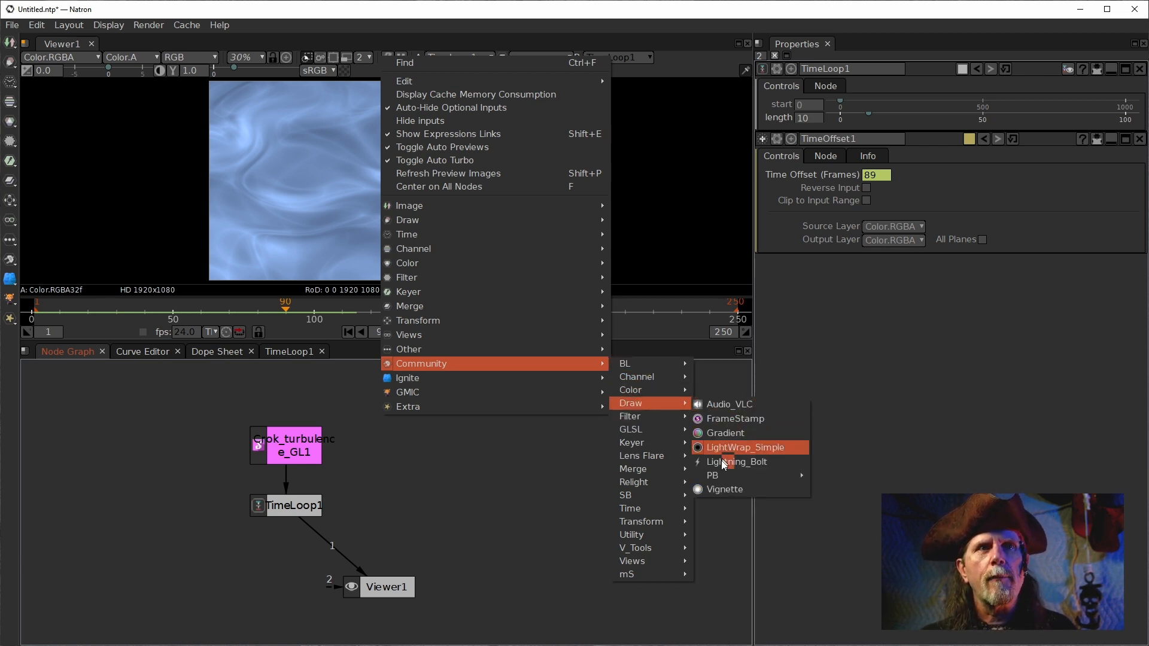
pyautogui.moveTo(715, 474)
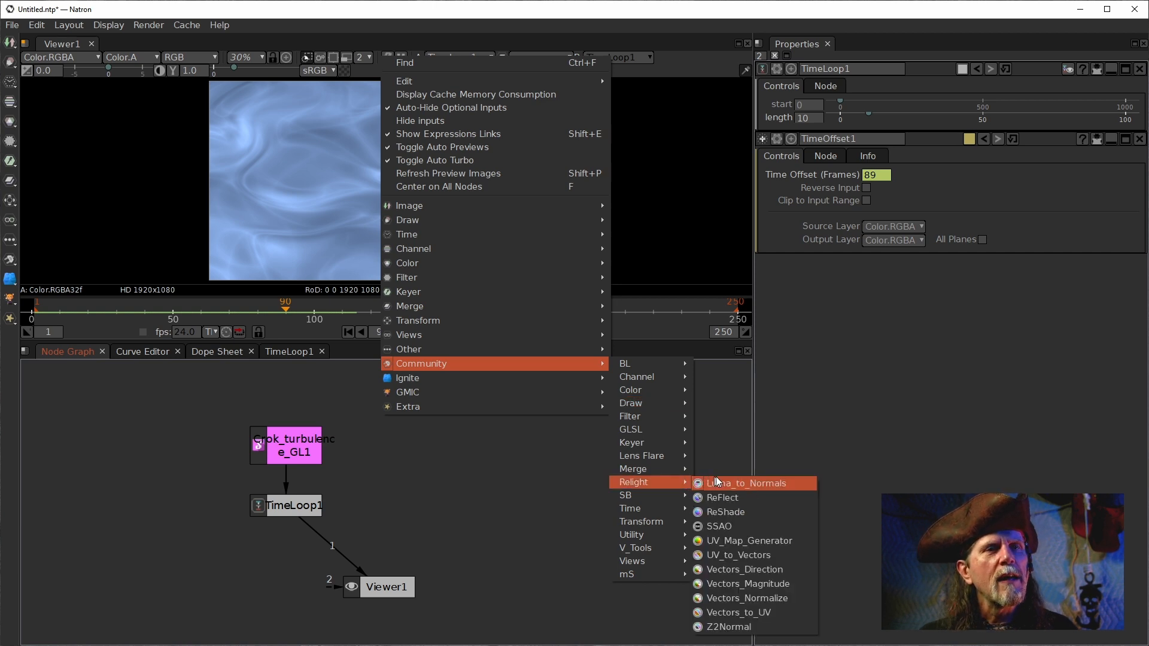
pyautogui.moveTo(589, 407)
pyautogui.moveTo(531, 382)
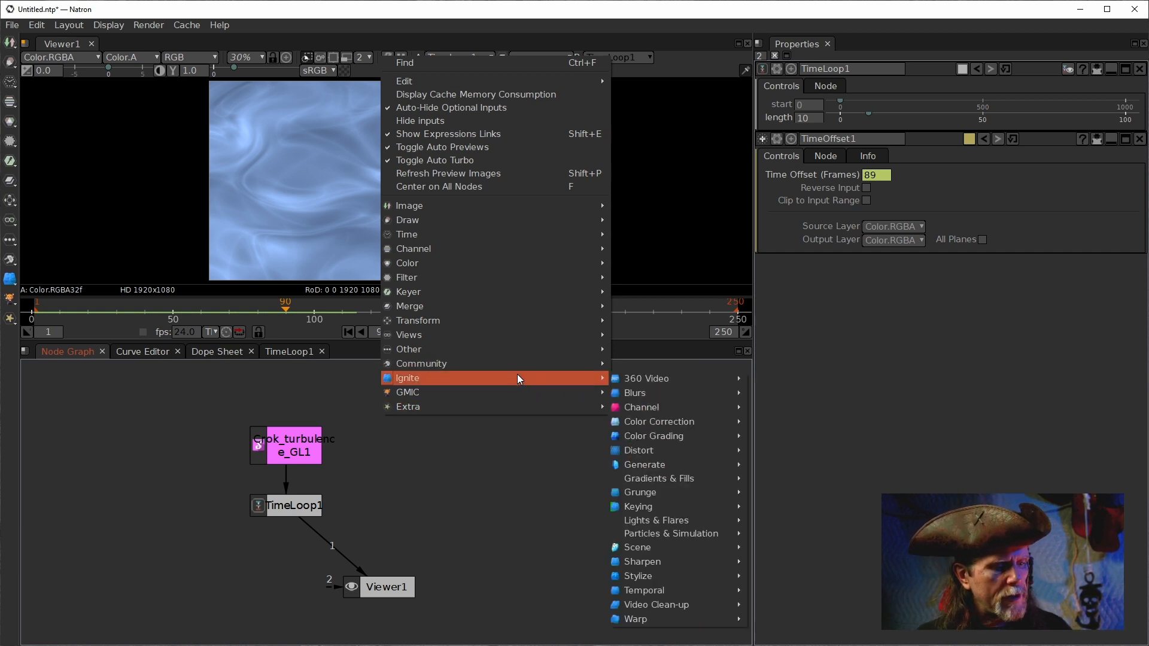
# - Add the community PBCloudGen PyPlug from the Draw PB group, placing it beside TimeLoop1 and shifting Viewer1 slightly left
pyautogui.moveTo(461, 365)
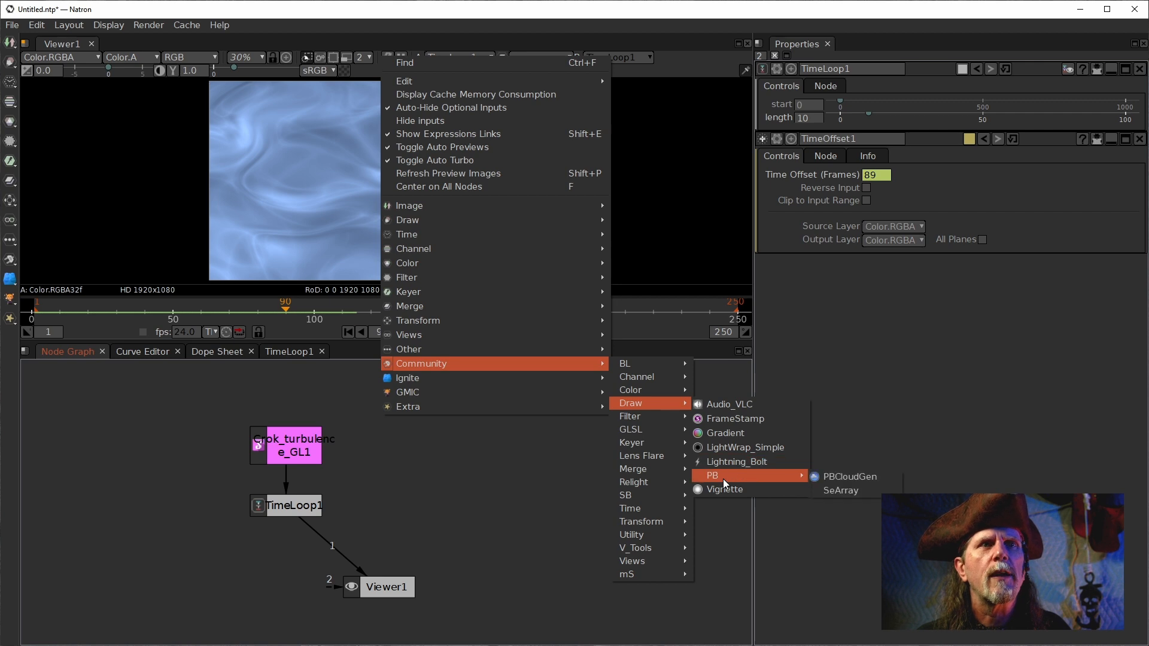
pyautogui.click(853, 477)
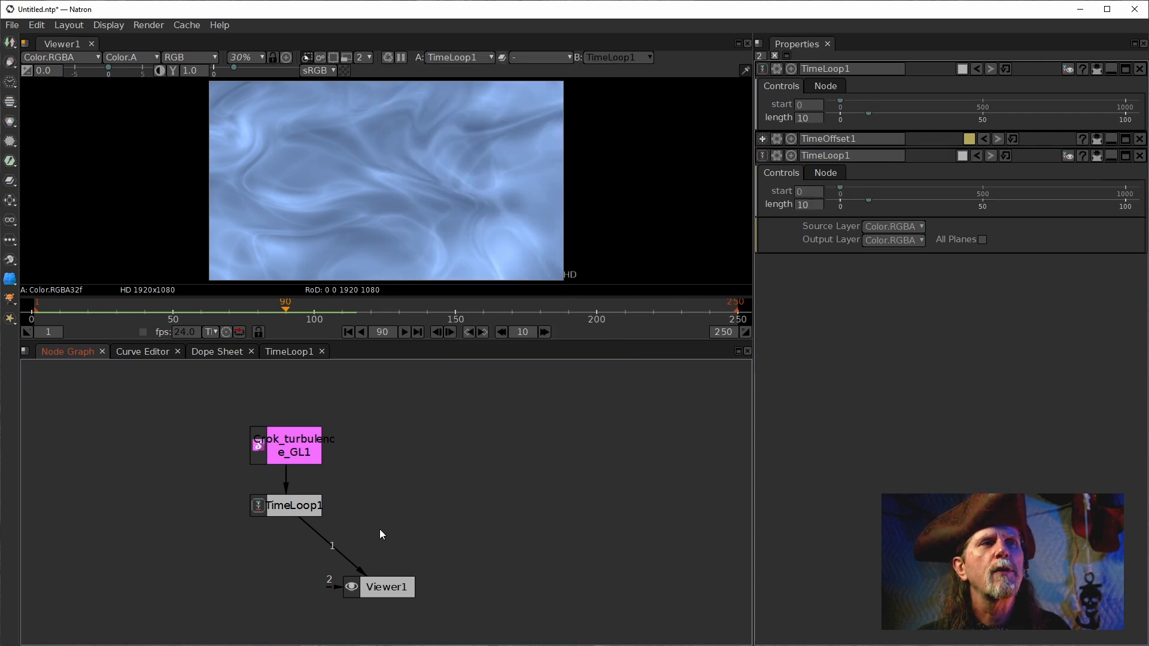
pyautogui.moveTo(380, 587); pyautogui.dragTo(348, 586)
pyautogui.moveTo(418, 507); pyautogui.dragTo(423, 495)
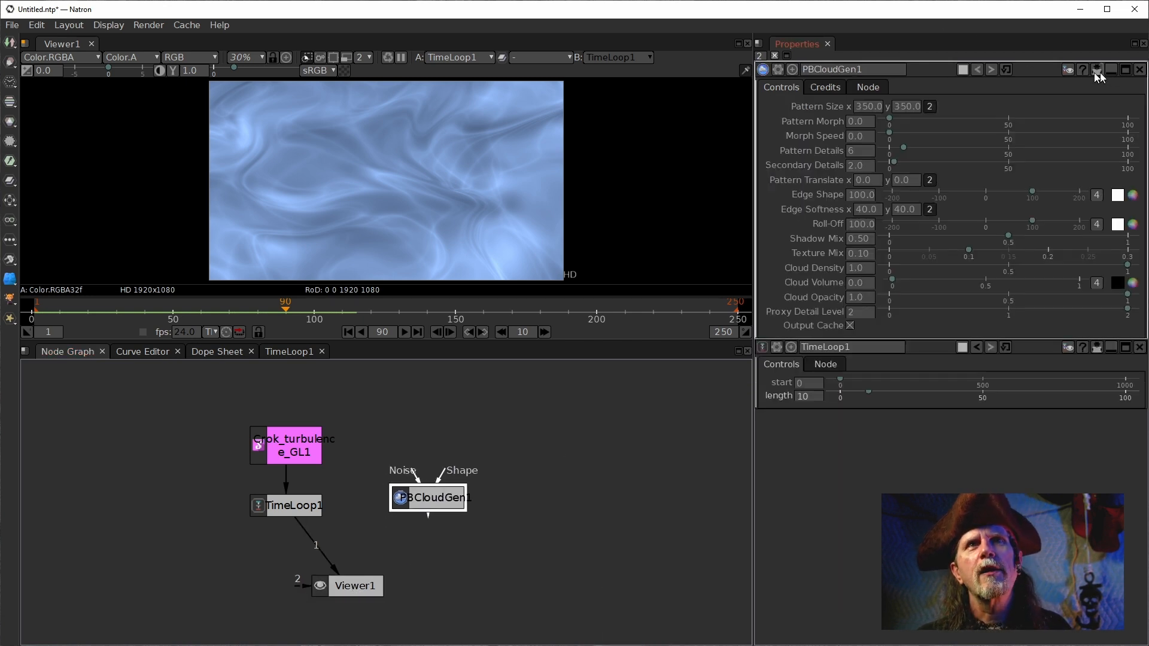
# - Open the internal node network of PBCloudGen1, bring all of it into view and unlock it for editing
pyautogui.click(1069, 70)
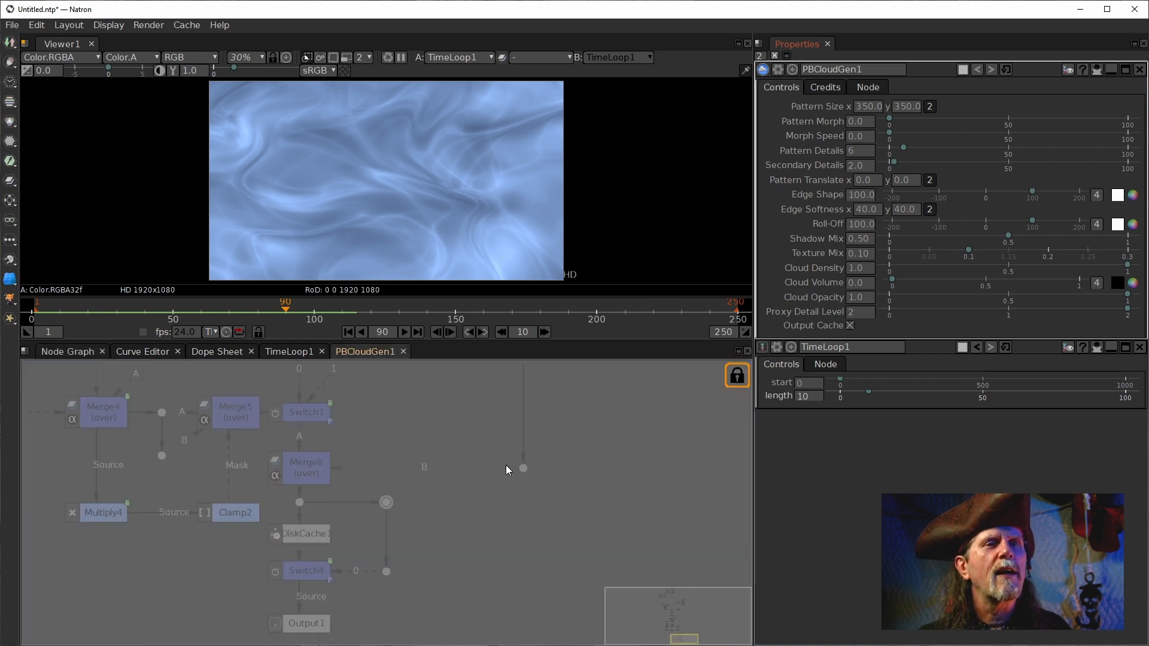
pyautogui.moveTo(325, 469); pyautogui.dragTo(484, 580)
pyautogui.scroll(-1, 482, 565)
pyautogui.moveTo(357, 547); pyautogui.dragTo(446, 536)
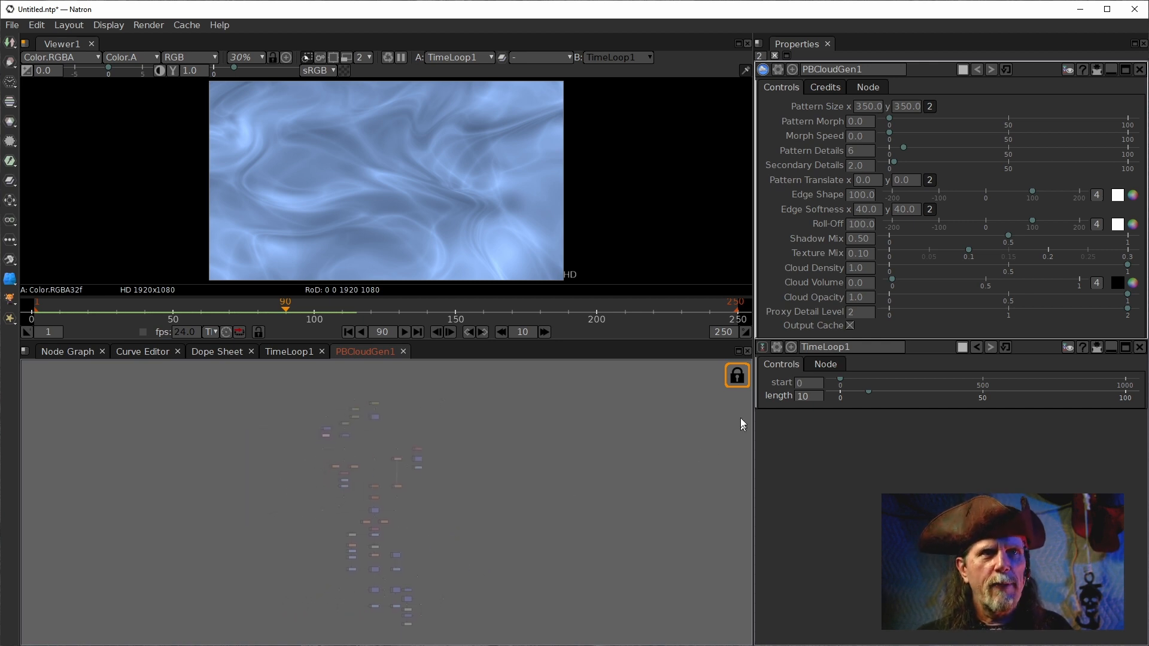
pyautogui.click(731, 376)
# - Examine PBCloudGen1's internal network from its upper nodes down to the Switch1 and Merge8 nodes near the output
pyautogui.scroll(10, 407, 505)
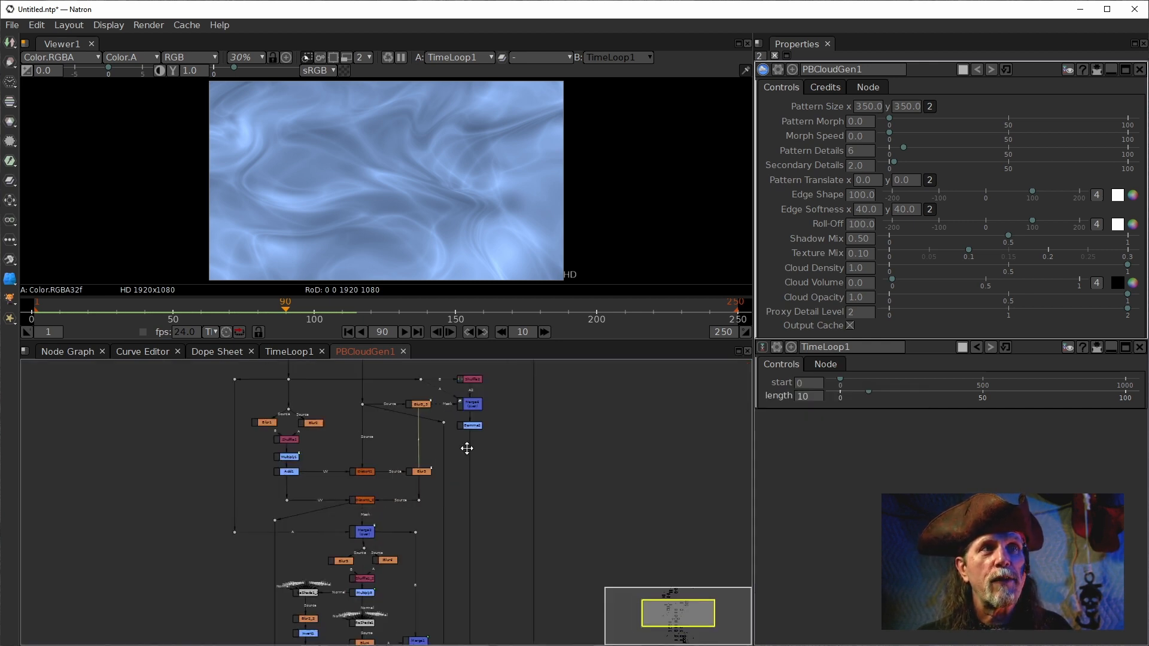
pyautogui.moveTo(446, 442); pyautogui.dragTo(538, 629)
pyautogui.scroll(-2, 457, 465)
pyautogui.scroll(-3, 470, 497)
pyautogui.scroll(3, 461, 506)
pyautogui.moveTo(469, 522); pyautogui.dragTo(456, 437)
pyautogui.scroll(1, 492, 546)
pyautogui.moveTo(491, 564); pyautogui.dragTo(459, 458)
pyautogui.scroll(-3, 451, 565)
pyautogui.moveTo(423, 523); pyautogui.dragTo(511, 457)
pyautogui.scroll(8, 511, 457)
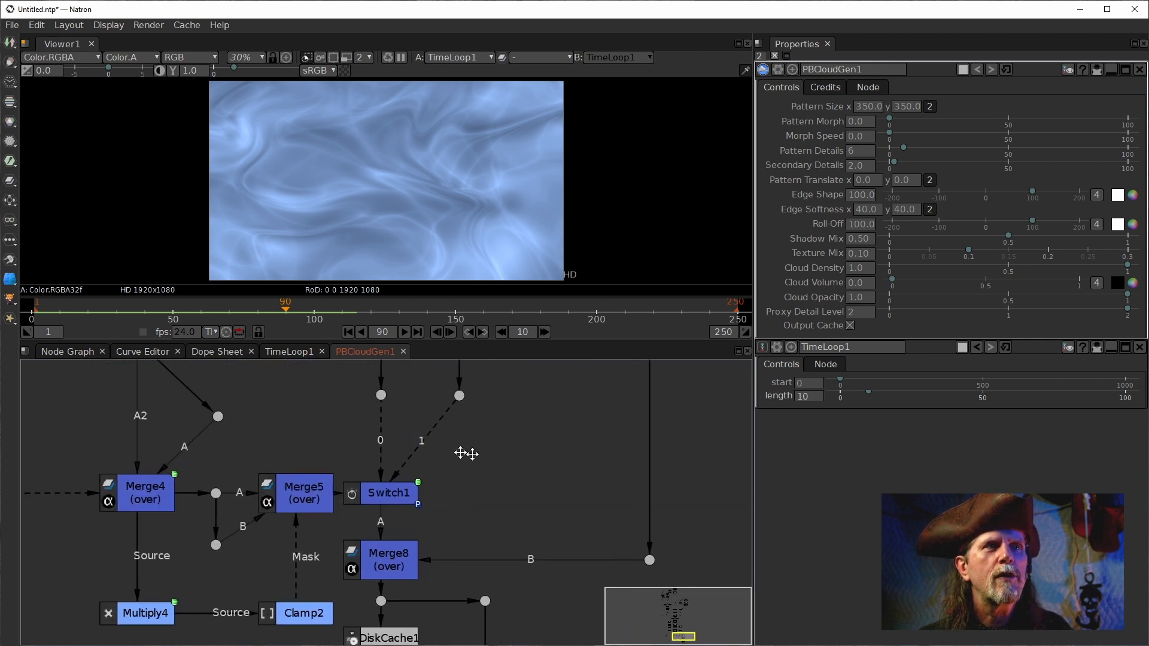
# - Examine the ReShade, Blur and Shuffle nodes and their many connections in the middle of PBCloudGen1's network
pyautogui.scroll(-1, 479, 484)
pyautogui.moveTo(476, 464); pyautogui.dragTo(500, 617)
pyautogui.scroll(-2, 447, 495)
pyautogui.moveTo(495, 430); pyautogui.dragTo(494, 519)
pyautogui.scroll(4, 483, 501)
pyautogui.scroll(-2, 475, 479)
pyautogui.scroll(1, 461, 497)
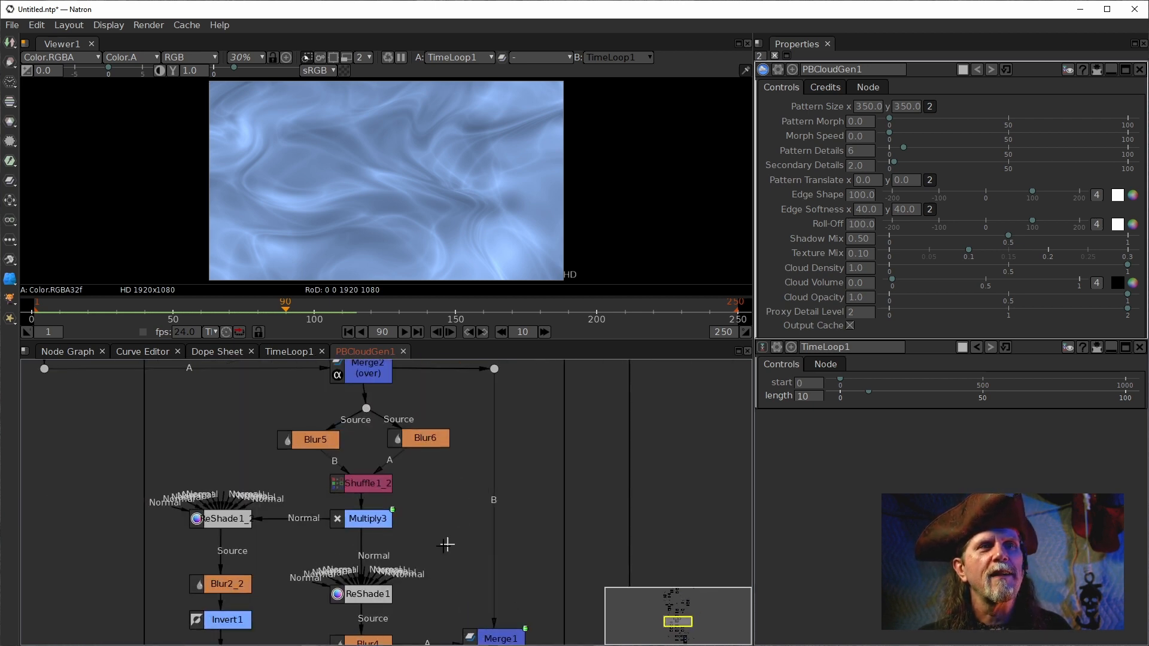
pyautogui.moveTo(454, 593); pyautogui.dragTo(484, 498)
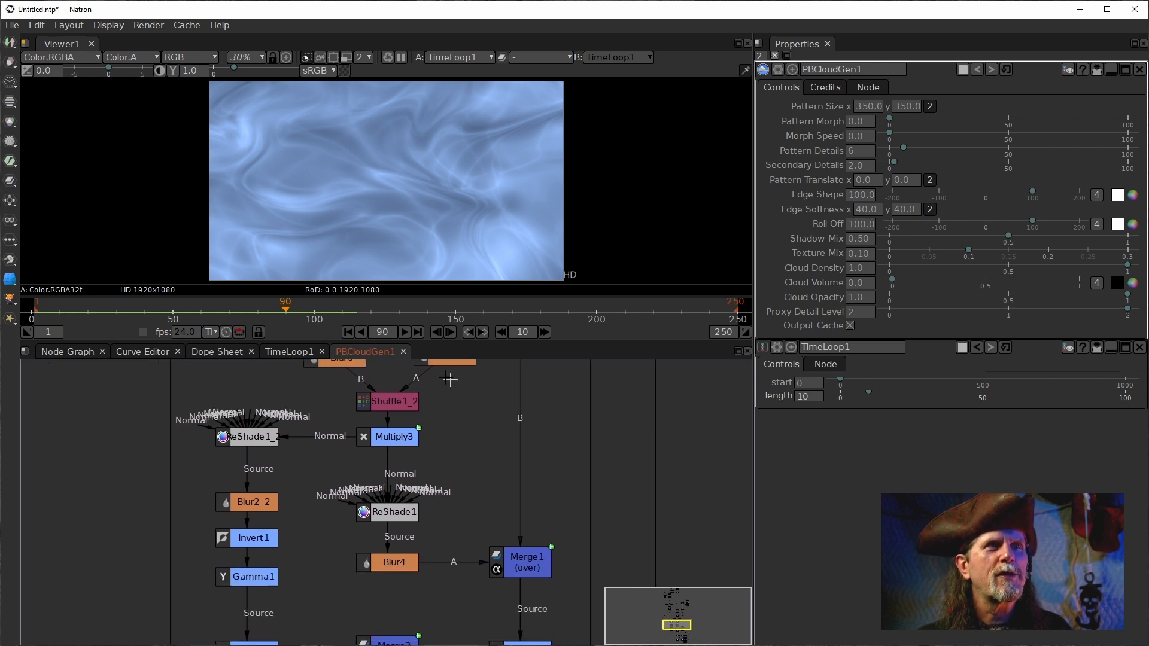
pyautogui.scroll(-1, 495, 499)
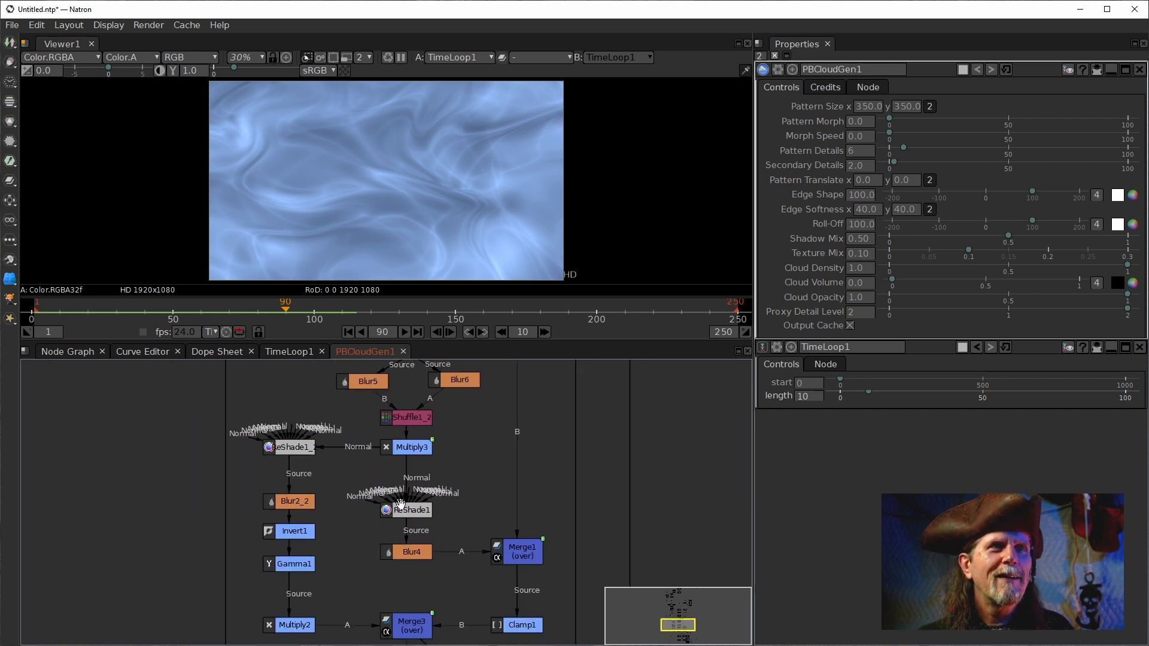
pyautogui.scroll(1, 508, 481)
pyautogui.scroll(3, 456, 485)
pyautogui.scroll(-3, 456, 485)
pyautogui.scroll(-5, 456, 485)
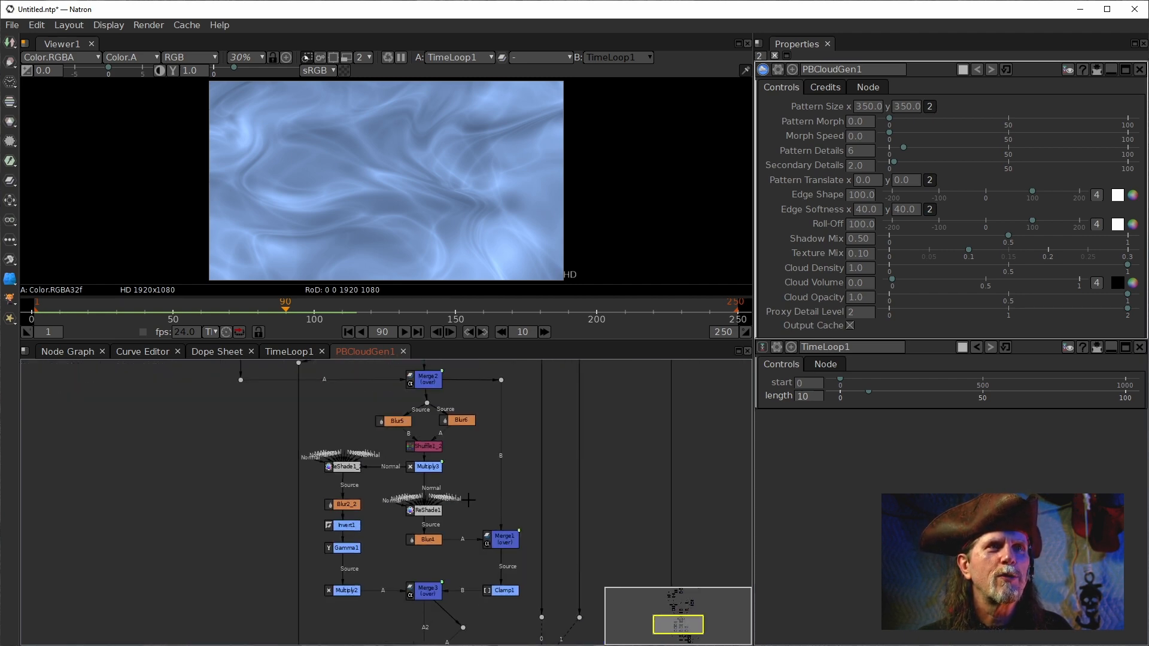
# - Close the PBCloudGen1 group network and move the PBCloudGen1 node farther right of TimeLoop1 in the main graph
pyautogui.click(403, 352)
pyautogui.click(425, 497)
pyautogui.moveTo(430, 498); pyautogui.dragTo(484, 504)
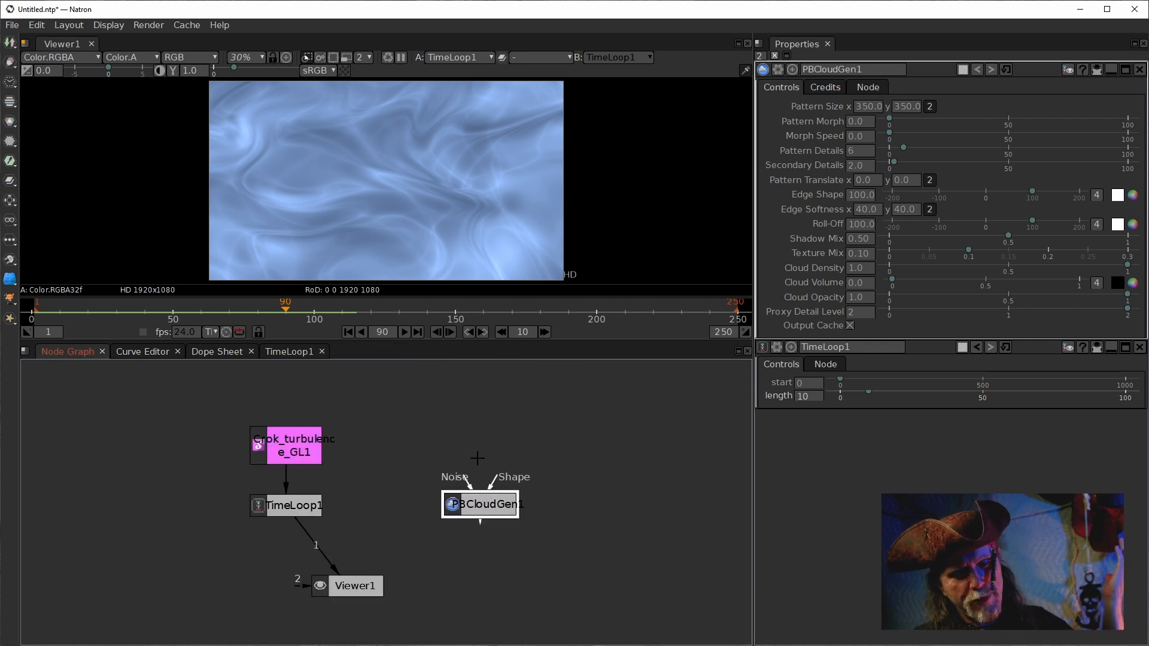